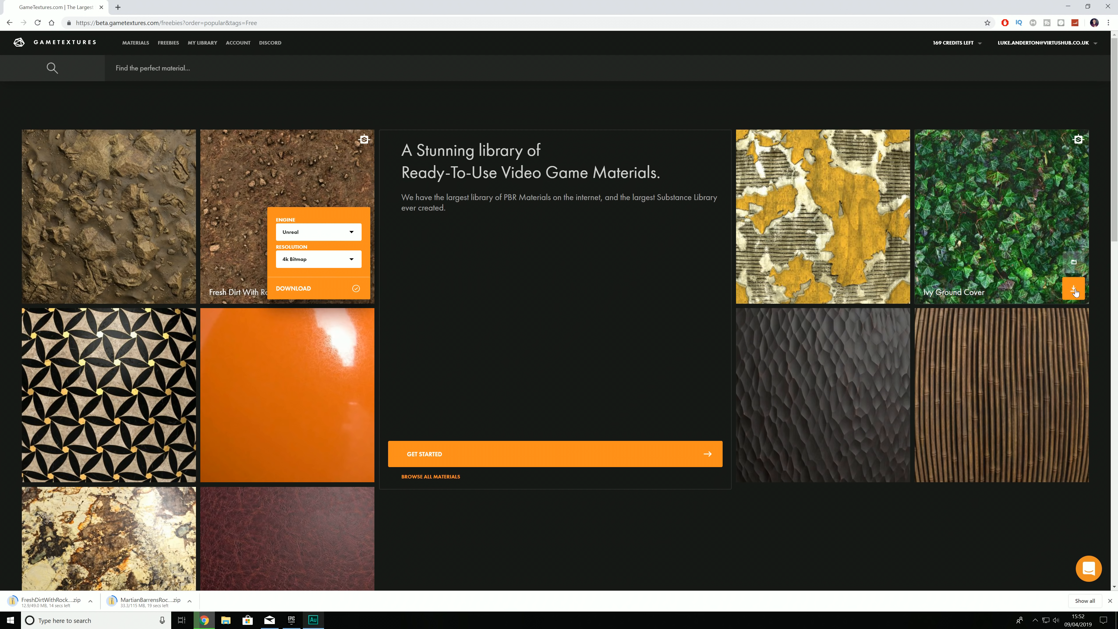
Step: Download the Ivy Ground Cover material for the Unreal engine at 4k Bitmap resolution
click(1075, 290)
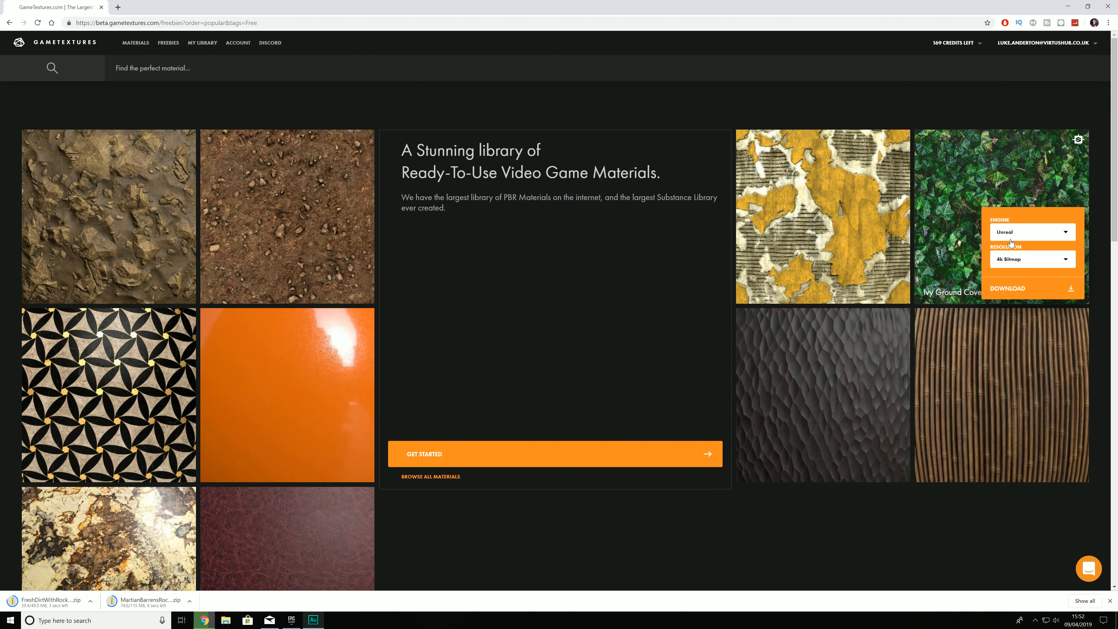
click(1011, 264)
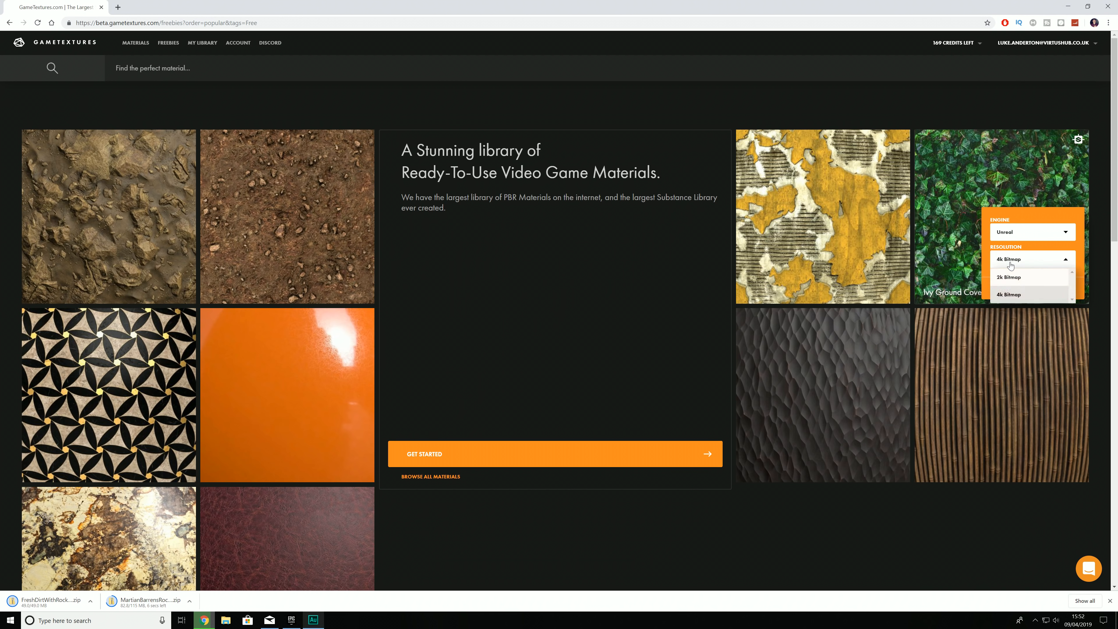
click(1011, 296)
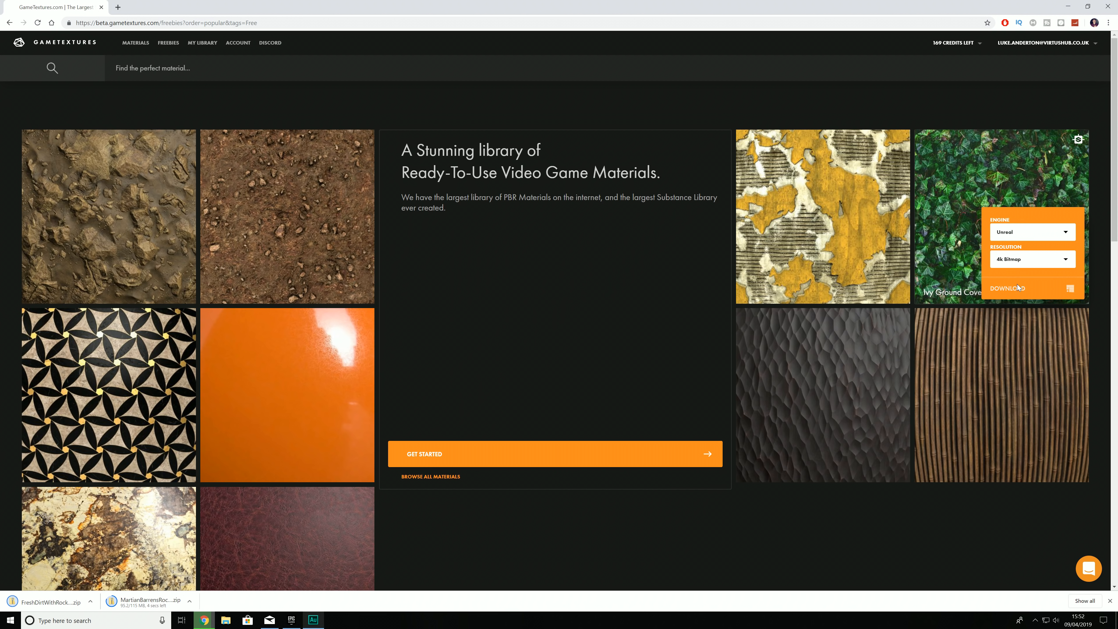
click(1018, 289)
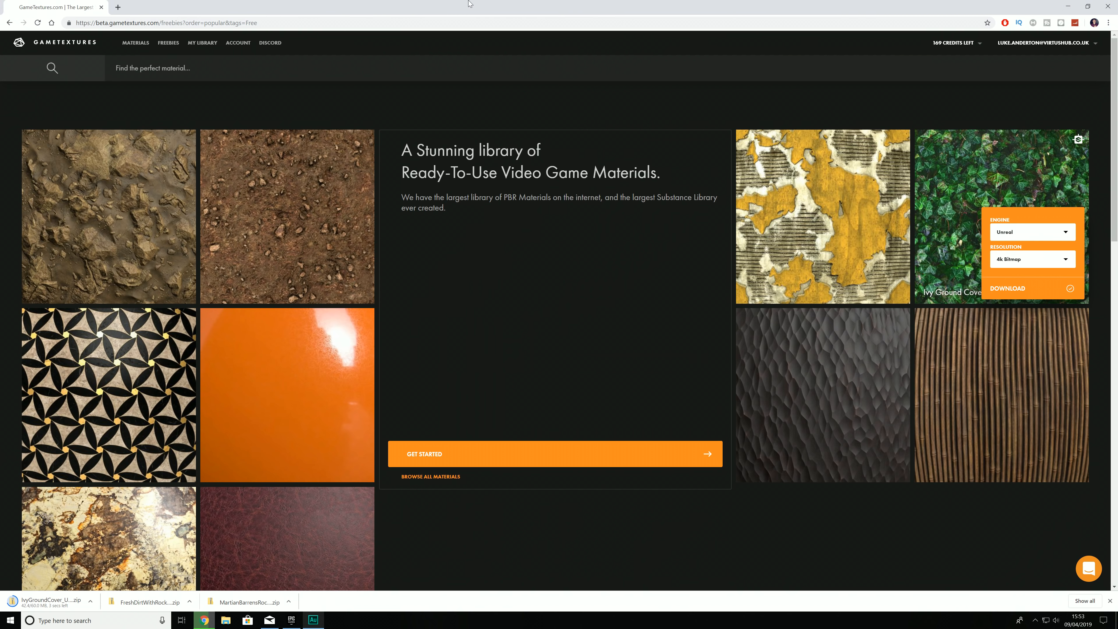
Step: Create a desktop folder named Greenery beside the Dirt and Rocks folders and open it
drag(674, 9, 680, 40)
click(1069, 34)
right_click(469, 102)
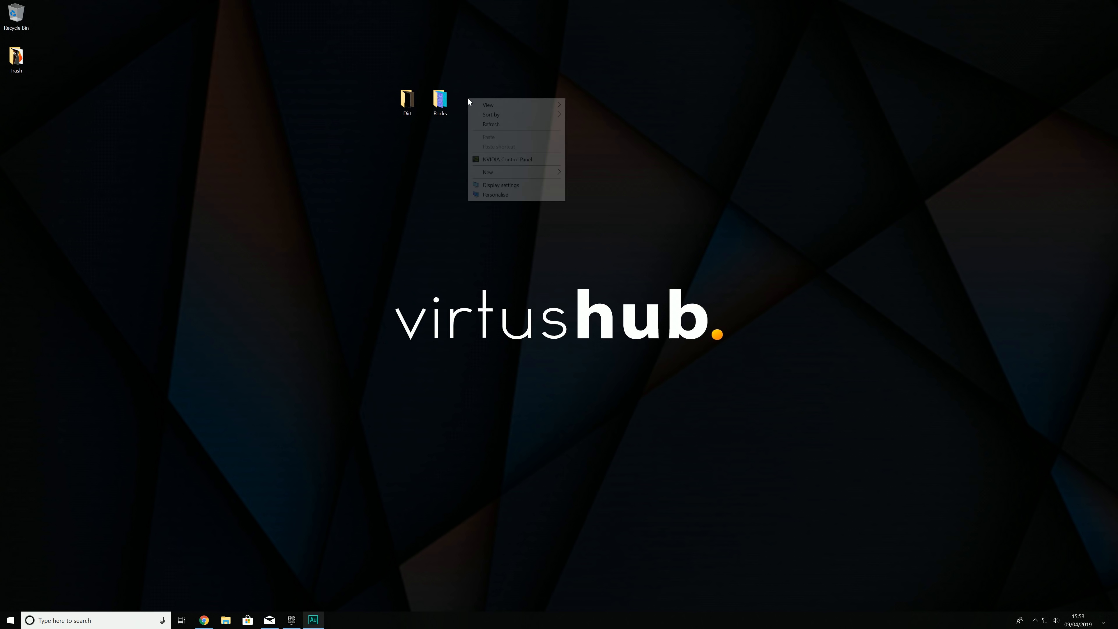
click(592, 175)
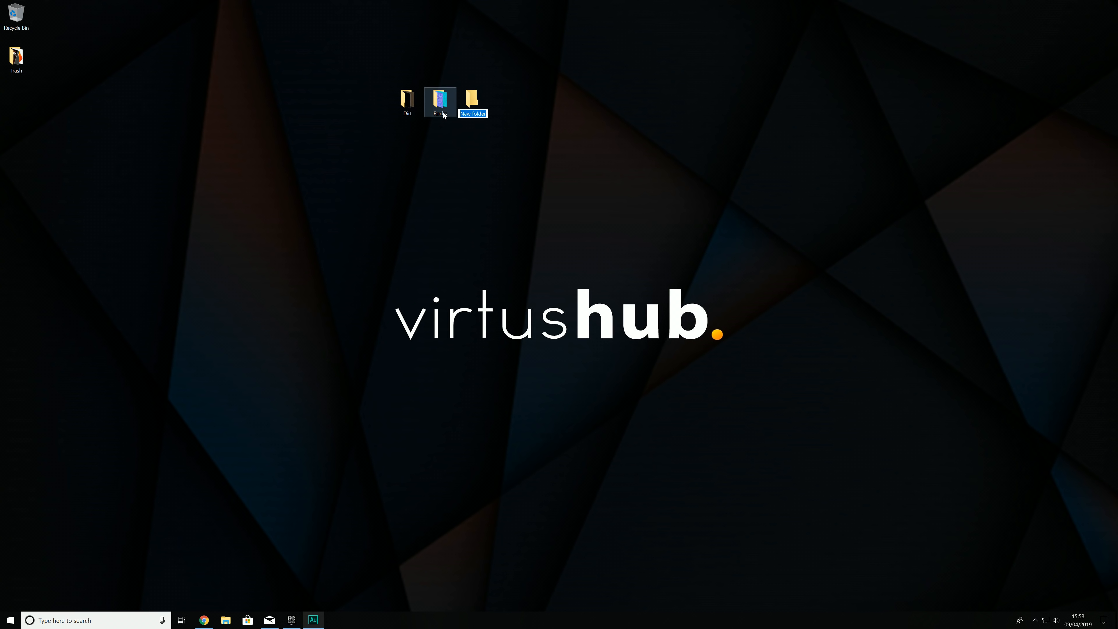
key(BackSpace)
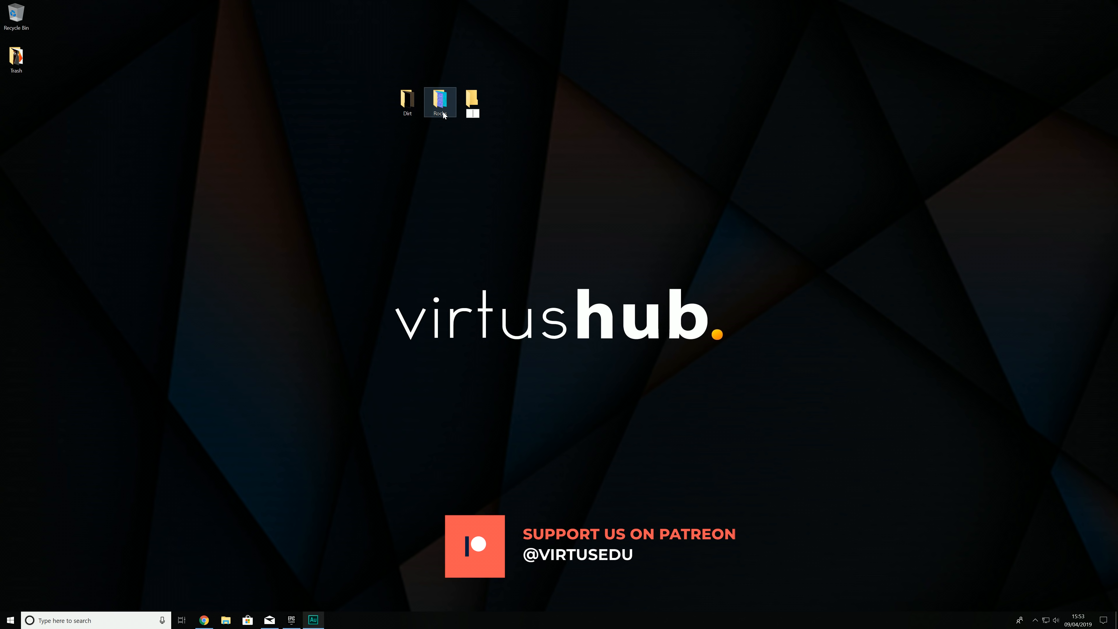
text(Greenery)
key(Return)
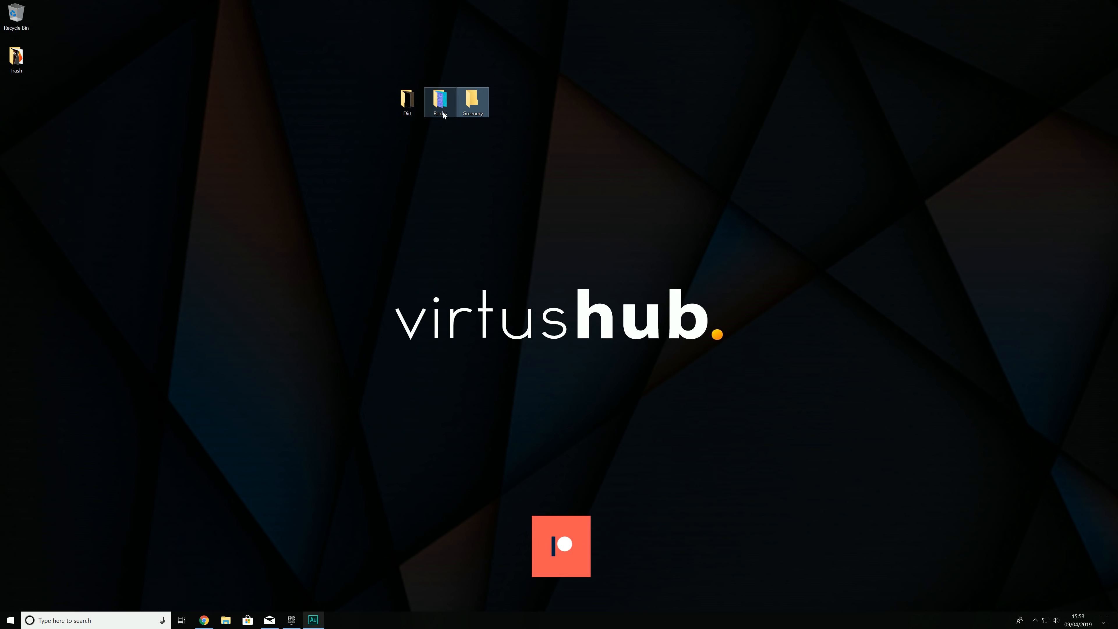
key(Return)
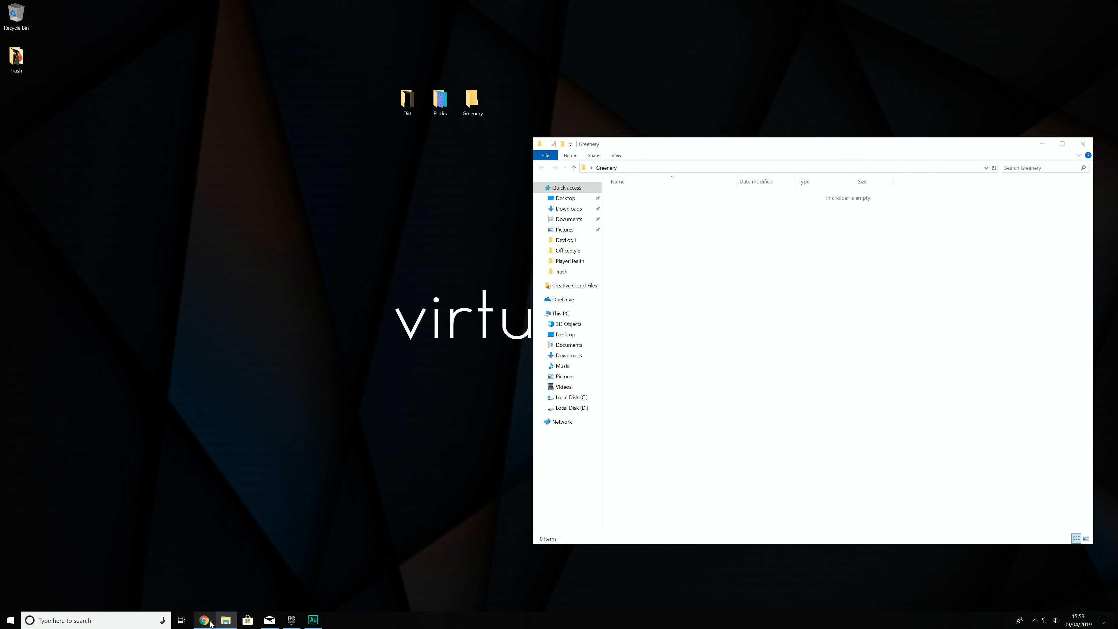
Step: Copy all six IvyGroundCover textures from the downloaded zip archive into the Greenery folder and close the archive
click(211, 621)
click(57, 477)
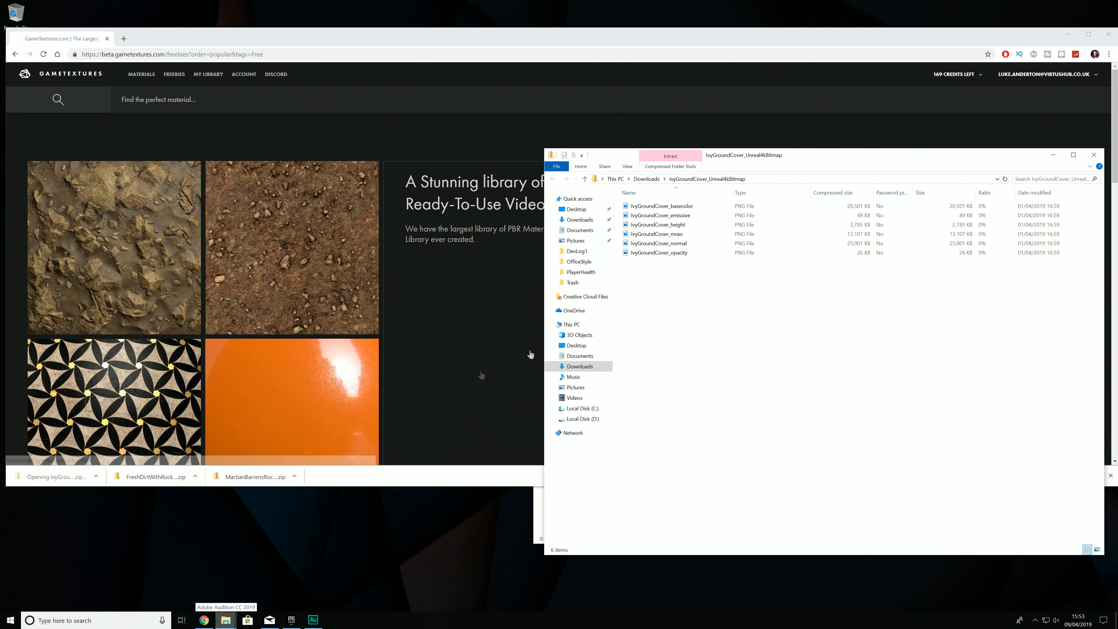
drag(738, 162, 222, 155)
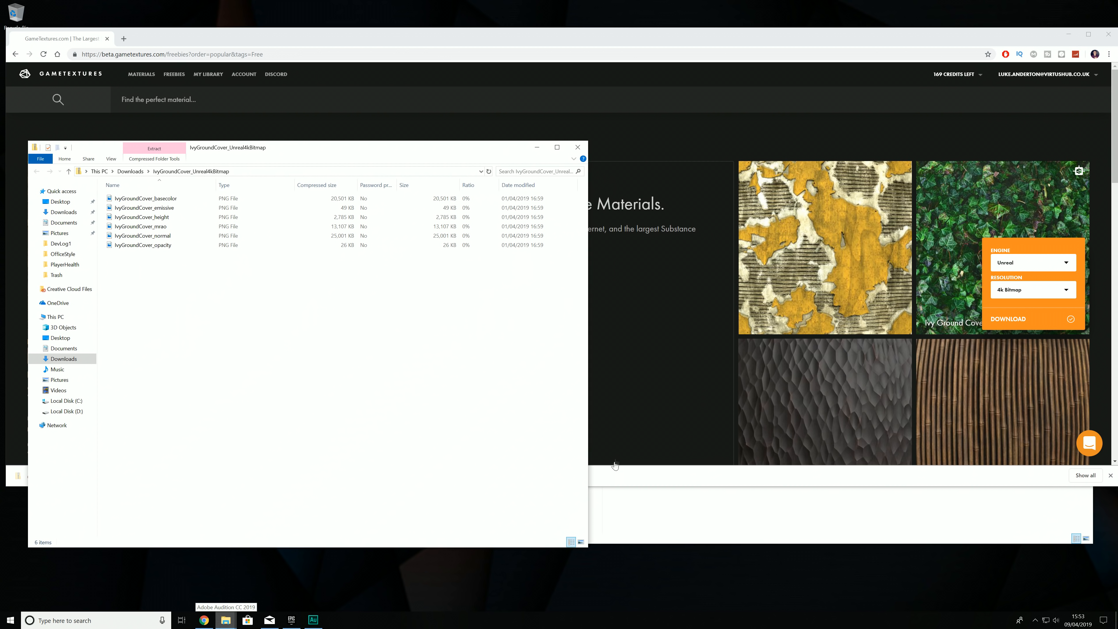
click(637, 507)
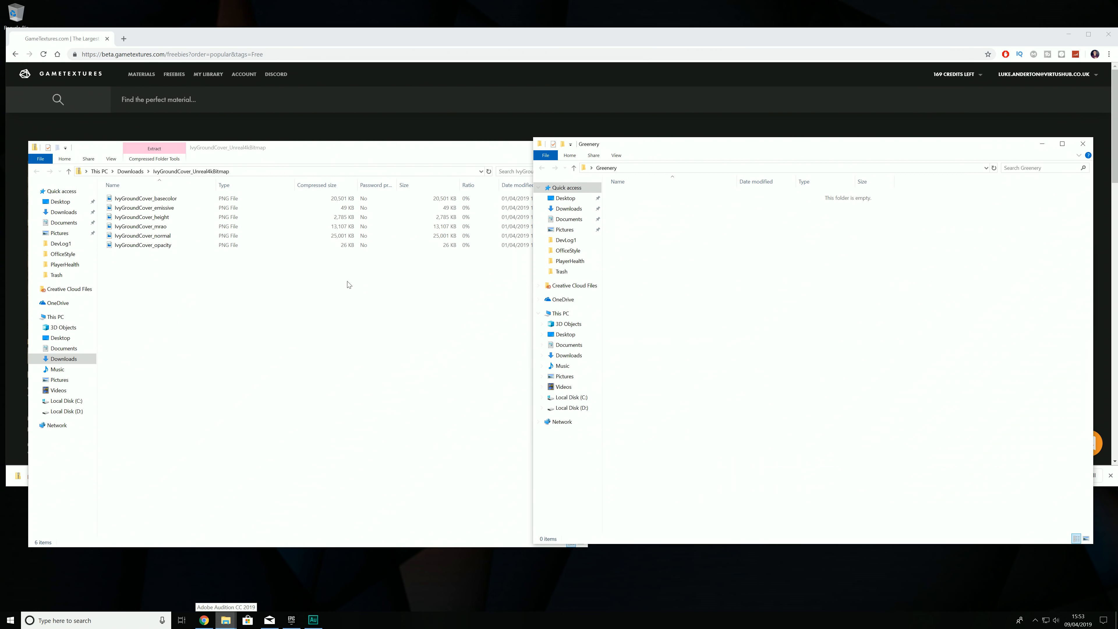
click(210, 282)
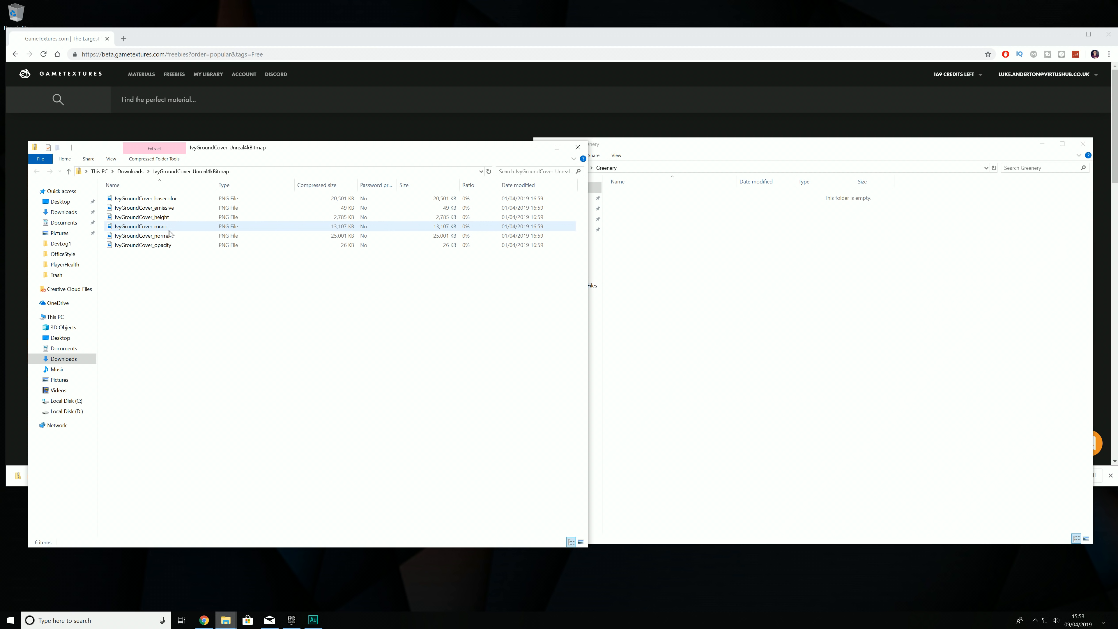
drag(165, 260, 788, 323)
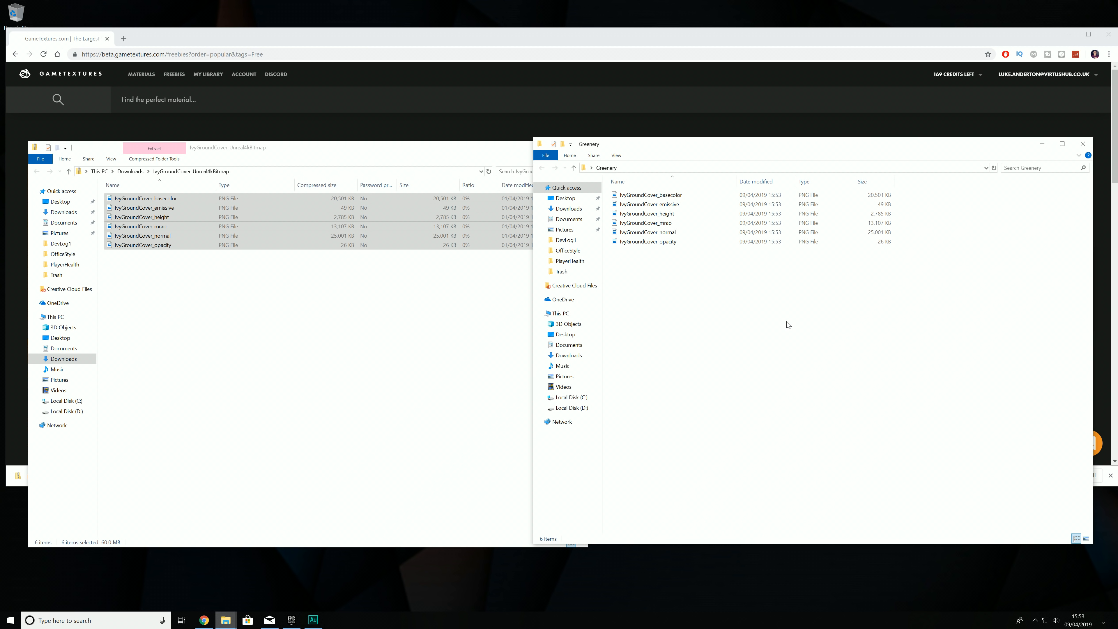
click(421, 338)
click(578, 148)
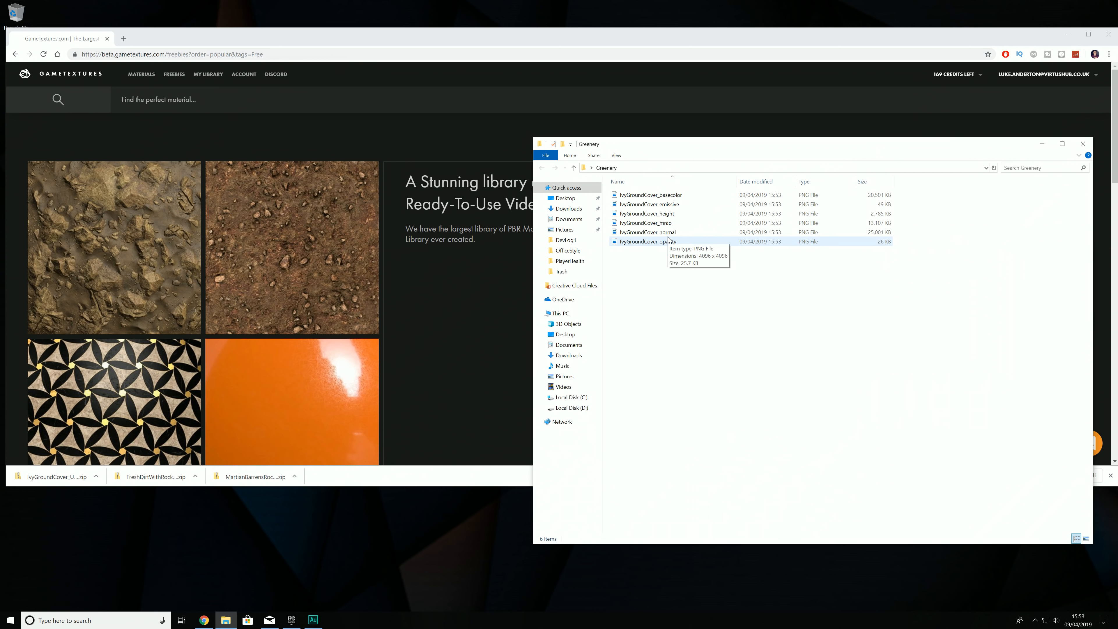
click(674, 194)
click(673, 241)
click(673, 233)
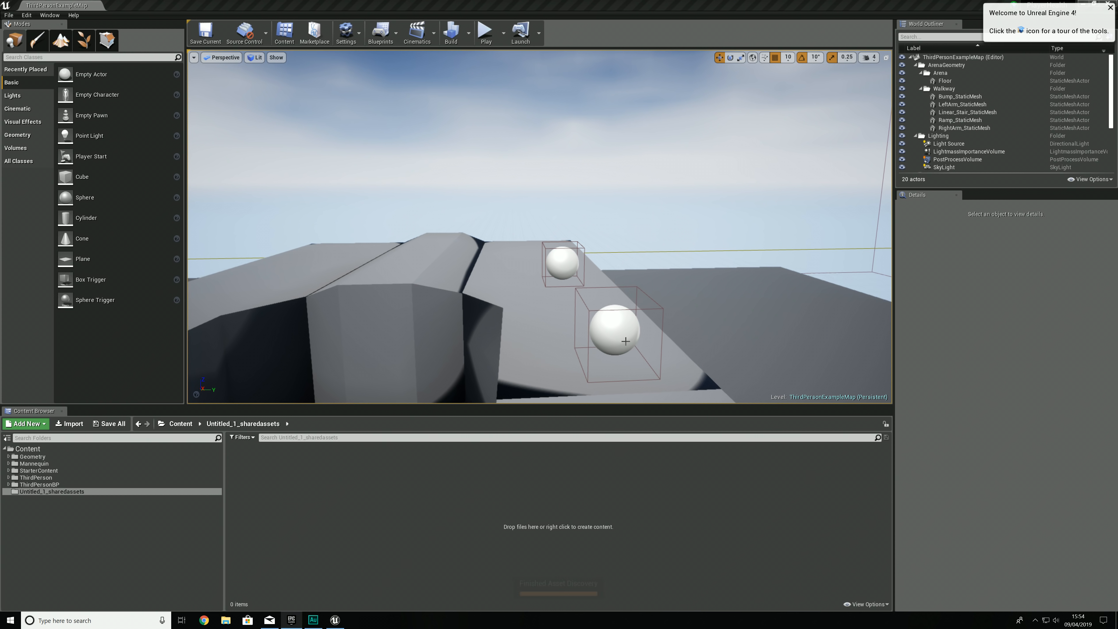
Step: In Unreal Engine, create a new level from the Default template and delete its floor
click(8, 15)
click(26, 32)
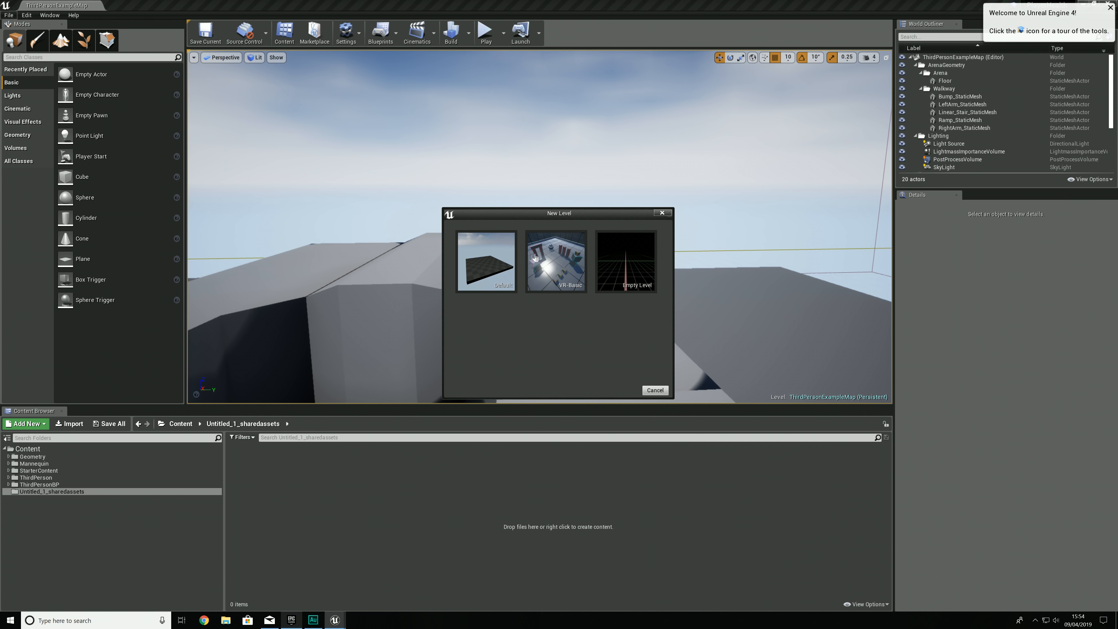
click(486, 260)
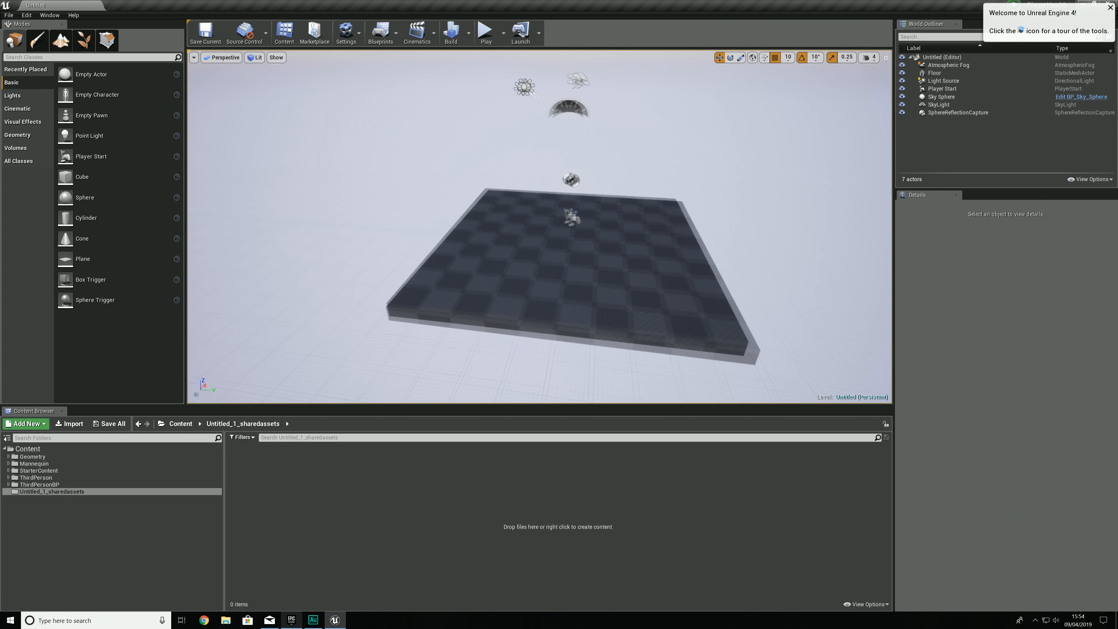
click(566, 244)
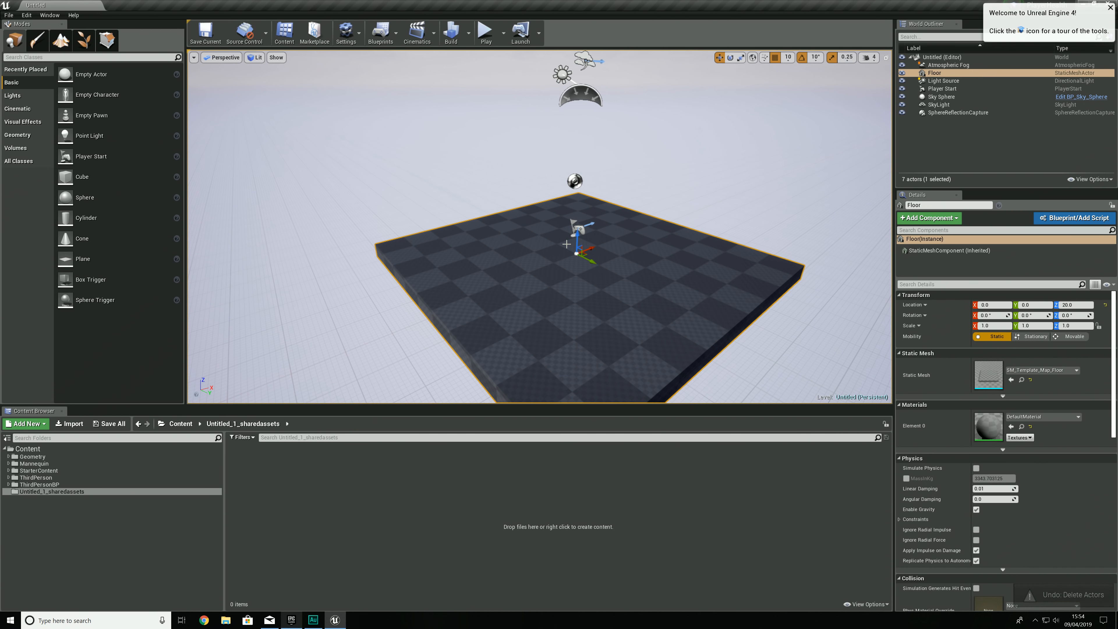
key(Delete)
right_drag(570, 246, 521, 235)
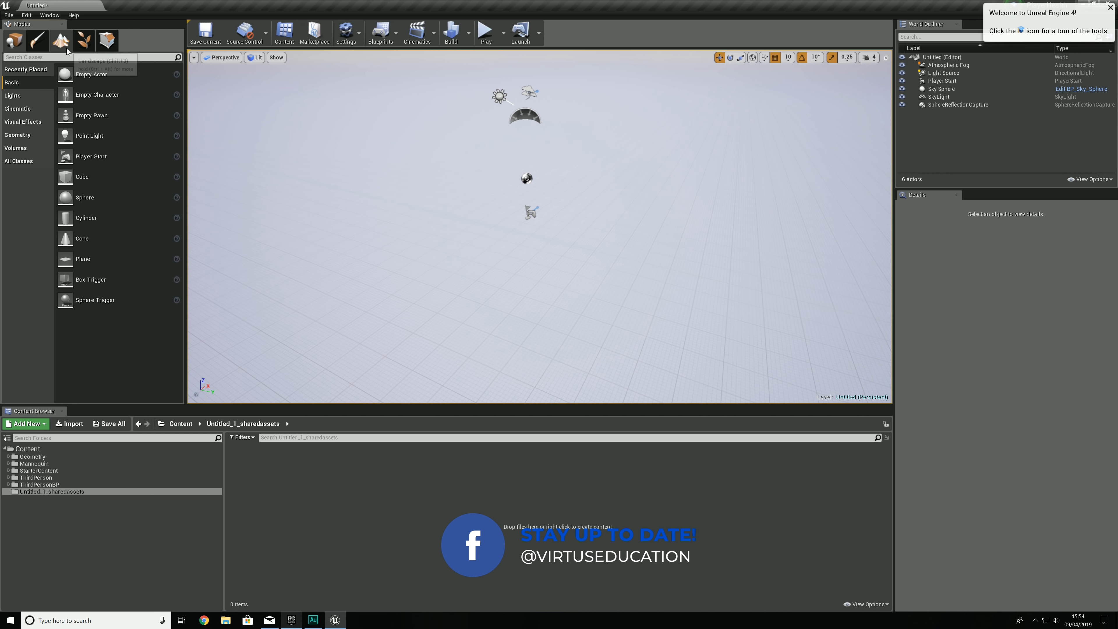
Step: Create a new landscape in the emptied level
click(61, 39)
click(164, 253)
key(s)
mouse_move(304, 238)
right_down()
mouse_move(273, 263)
mouse_move(287, 230)
mouse_move(267, 237)
mouse_move(276, 224)
right_up()
mouse_move(579, 224)
right_down()
mouse_move(587, 219)
mouse_move(580, 224)
right_up()
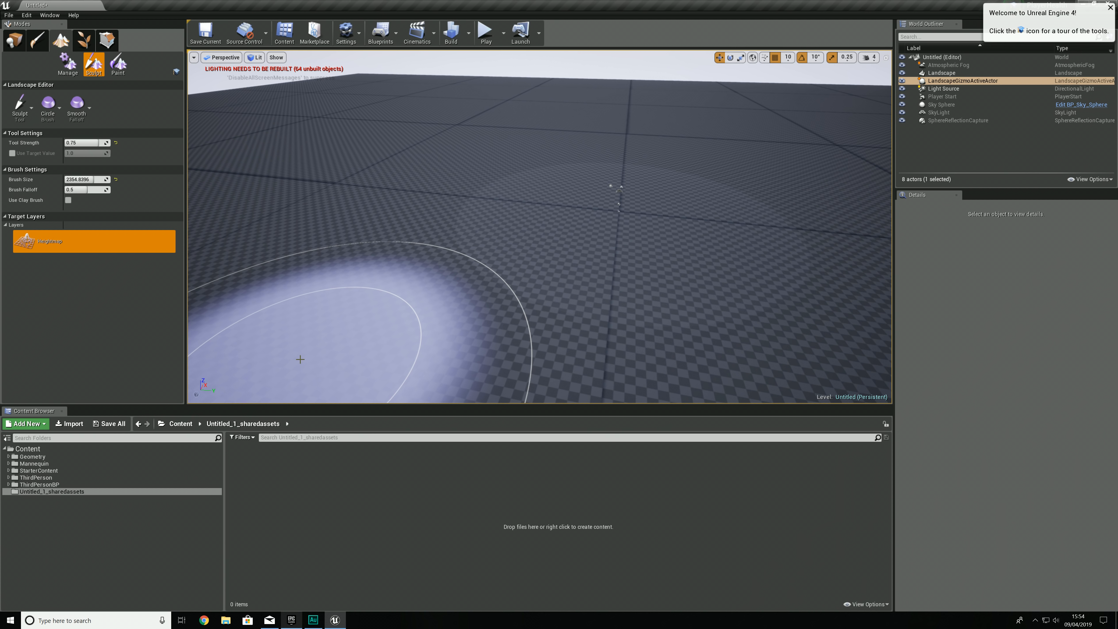
Step: Create a folder named Textures inside the ThirdPersonBP content folder and open it
click(57, 485)
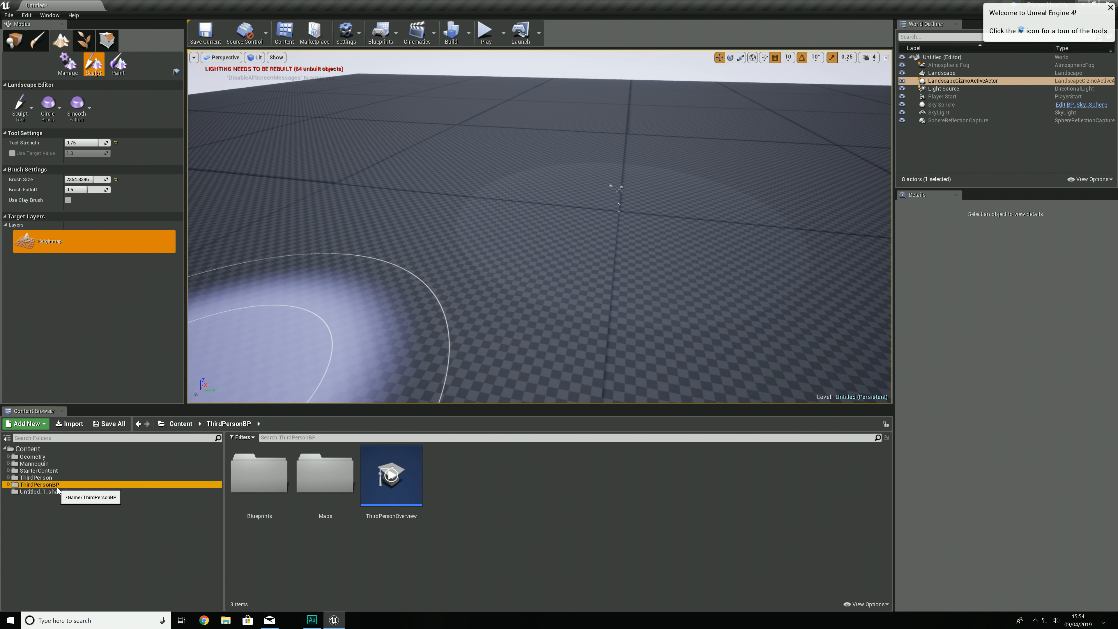
right_click(249, 536)
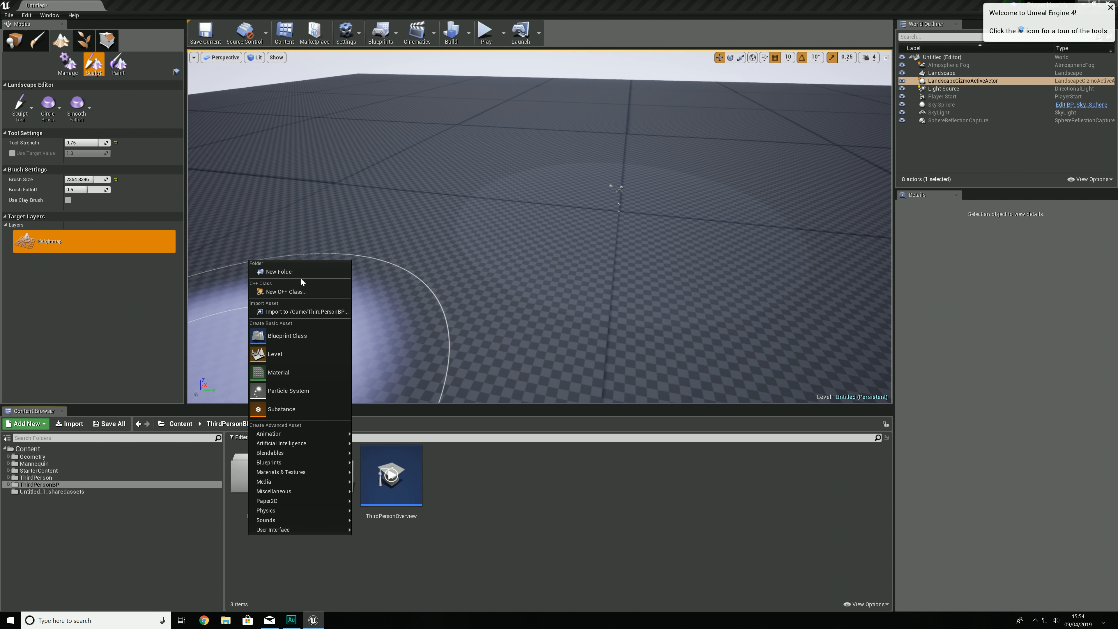
click(290, 272)
text(Tex)
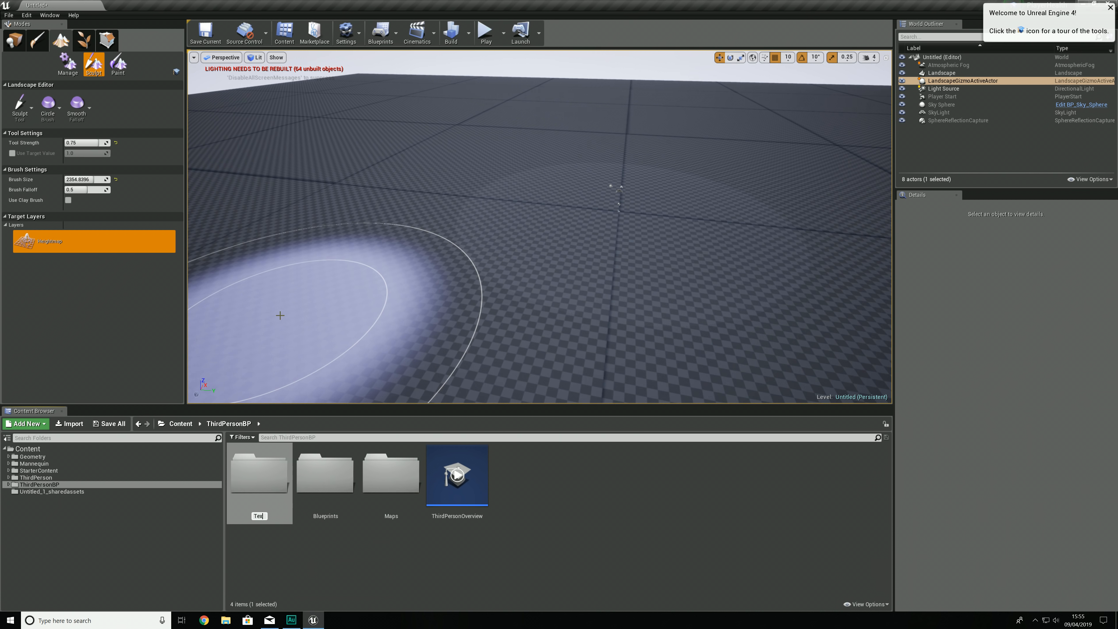
text(tures)
key(Return)
key(Return)
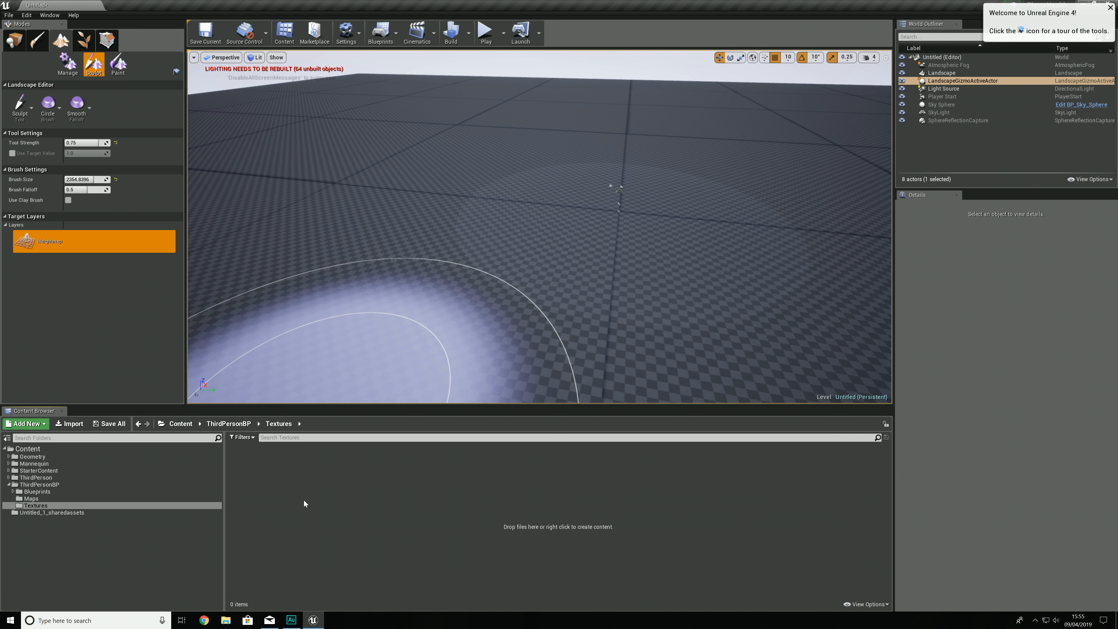
Step: Import all six FreshDirtWithRocks textures from the desktop's Dirt folder into the project's Textures folder
key(super+e)
click(70, 204)
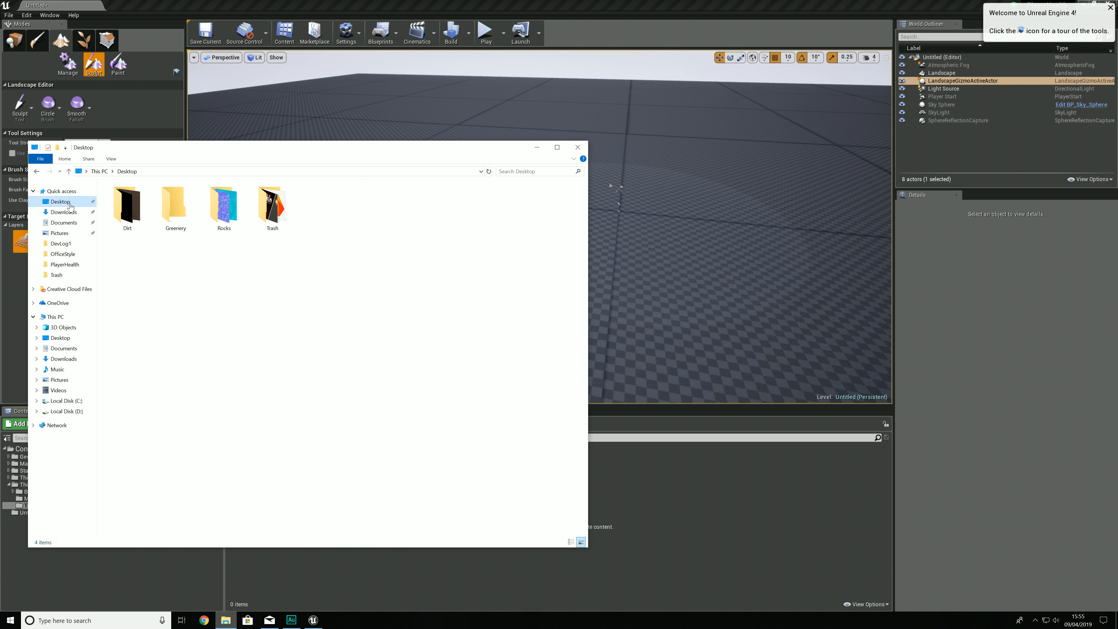
double_click(130, 209)
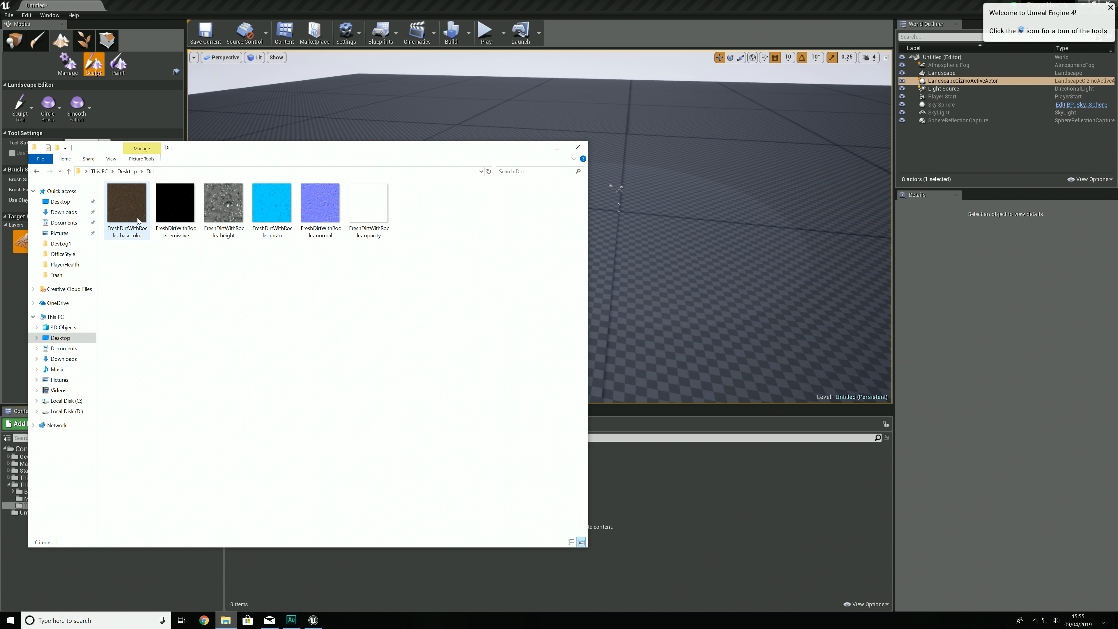
drag(131, 274, 722, 45)
drag(552, 106, 358, 476)
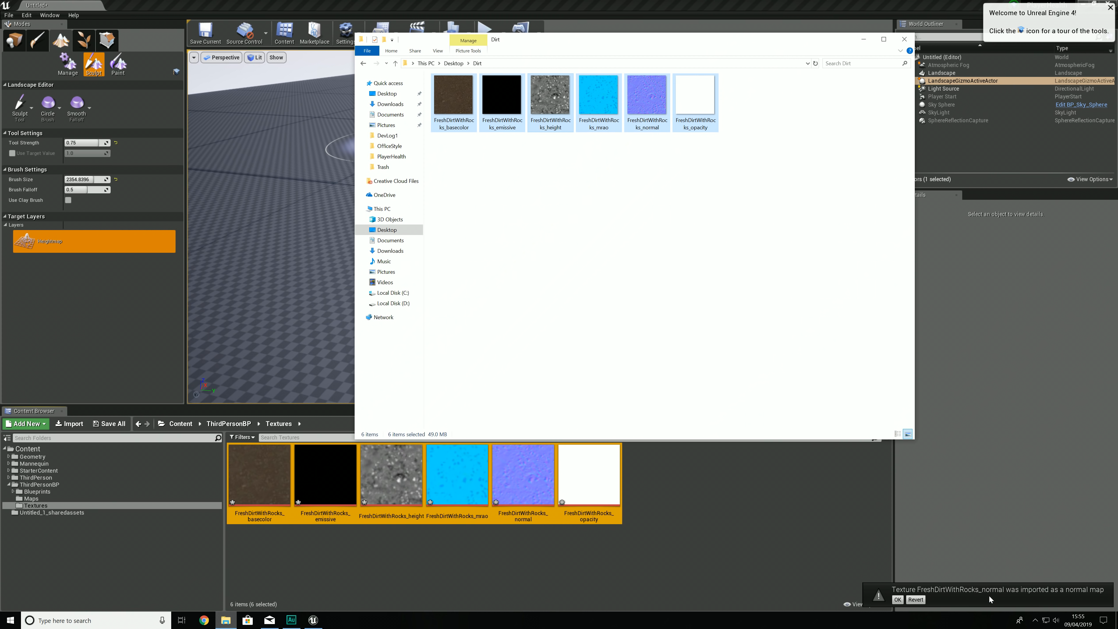
click(692, 300)
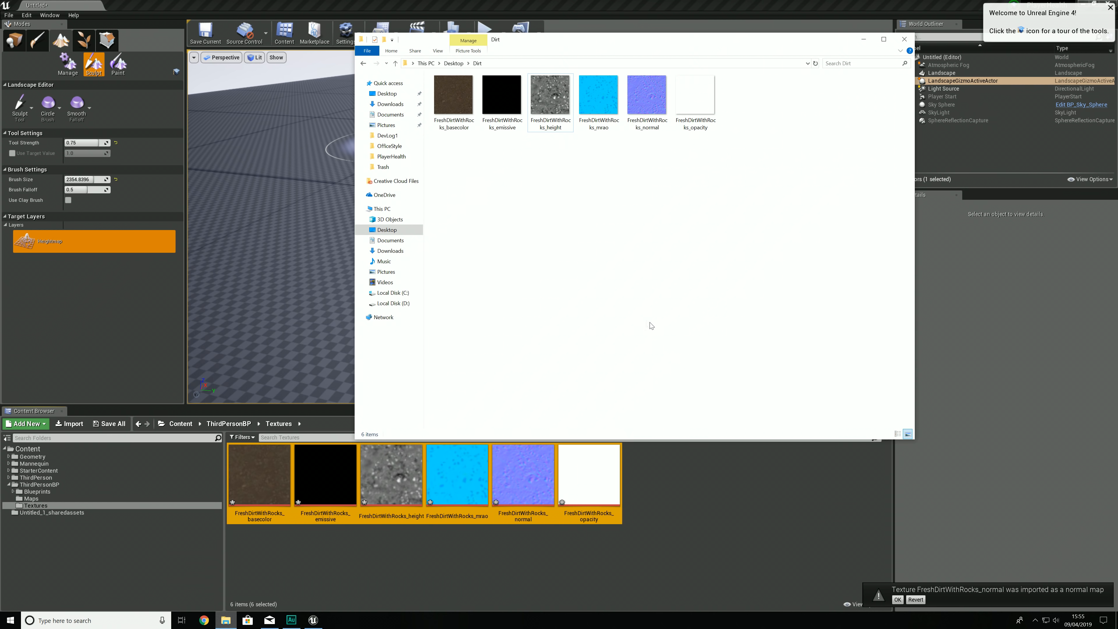
Step: Import all six IvyGroundCover textures from the desktop's Greenery folder into the project's Textures folder
key(alt+Left)
double_click(505, 102)
drag(430, 167, 809, 90)
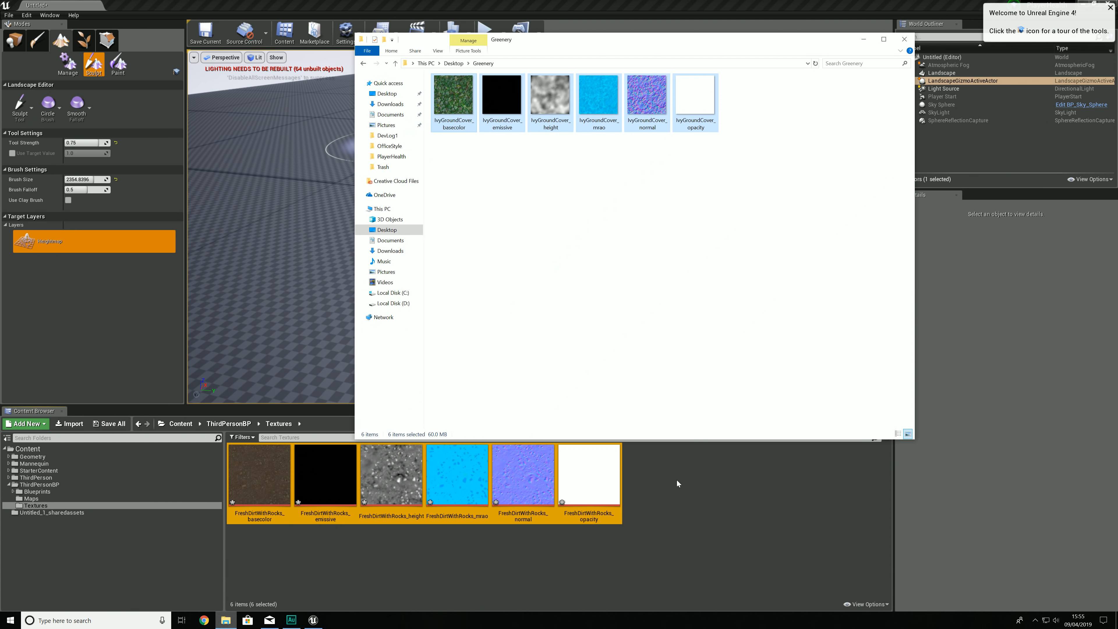
drag(695, 443, 688, 433)
click(660, 278)
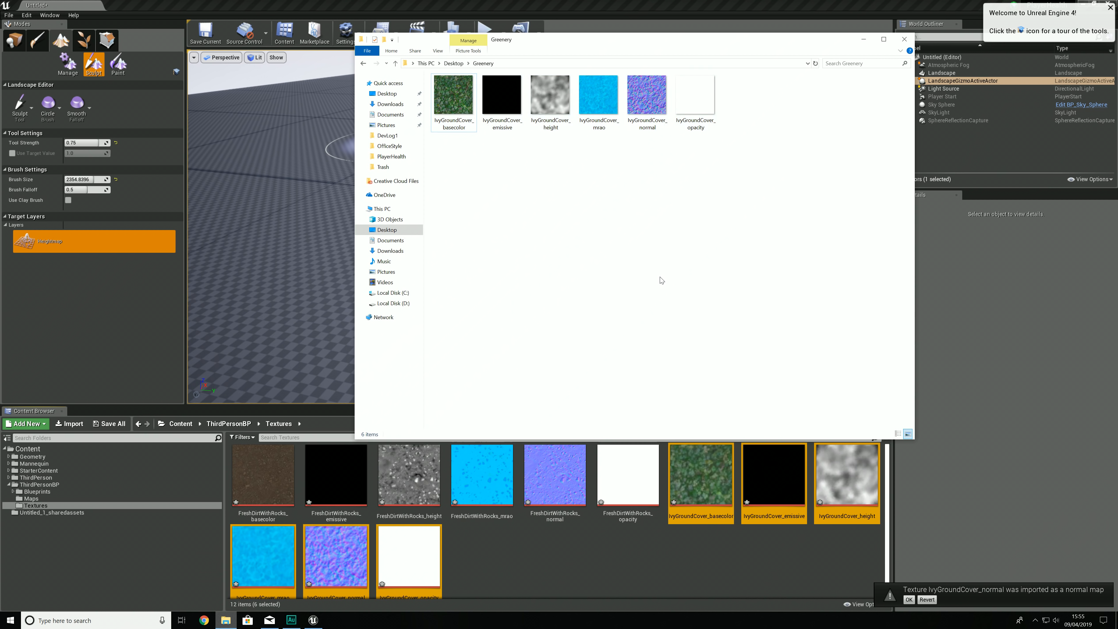
Step: Import all six MartianBarrensRocky textures from the desktop's Rocks folder into the Textures folder and close the file window
key(alt+Left)
double_click(565, 118)
drag(447, 158, 827, 105)
drag(450, 113, 589, 558)
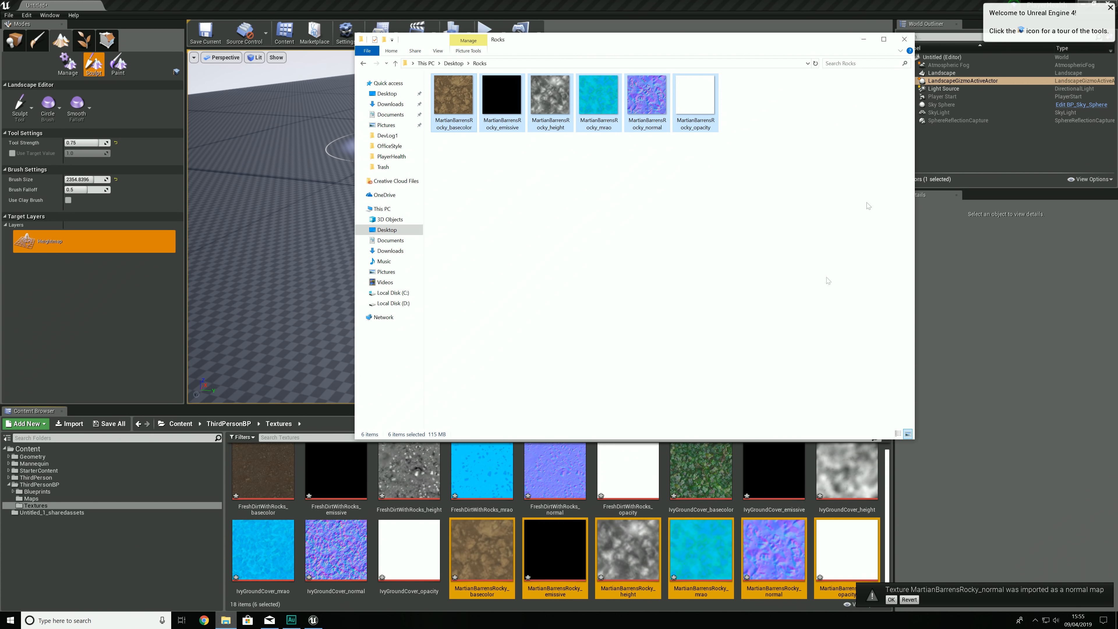
click(904, 39)
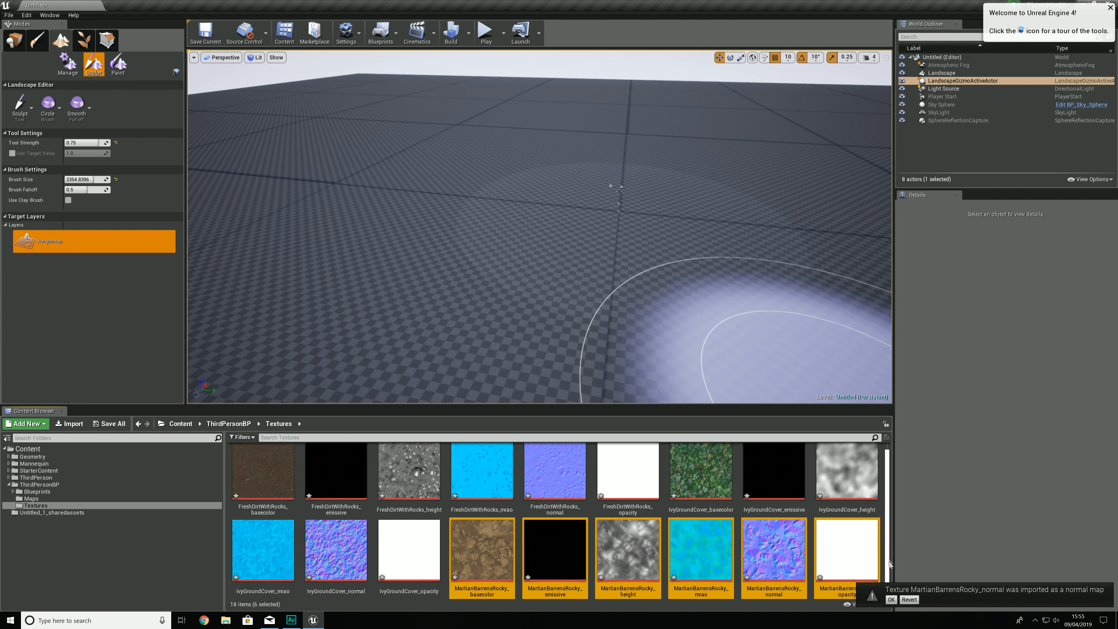
Step: Create a new material named Landscape_Mat in the Textures folder
click(883, 517)
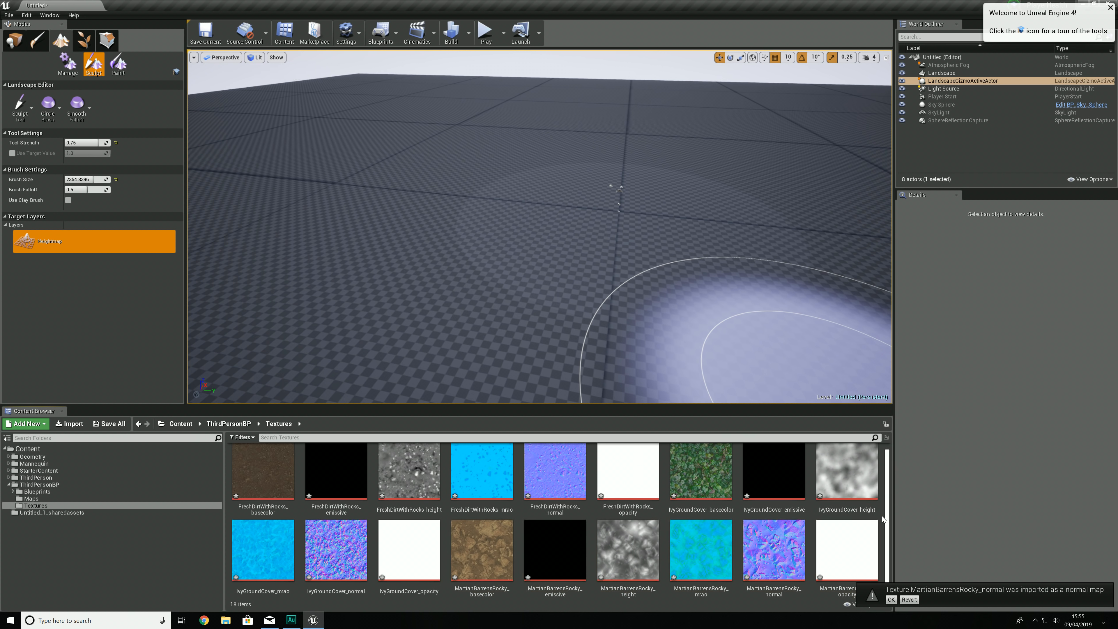
right_click(883, 516)
click(906, 360)
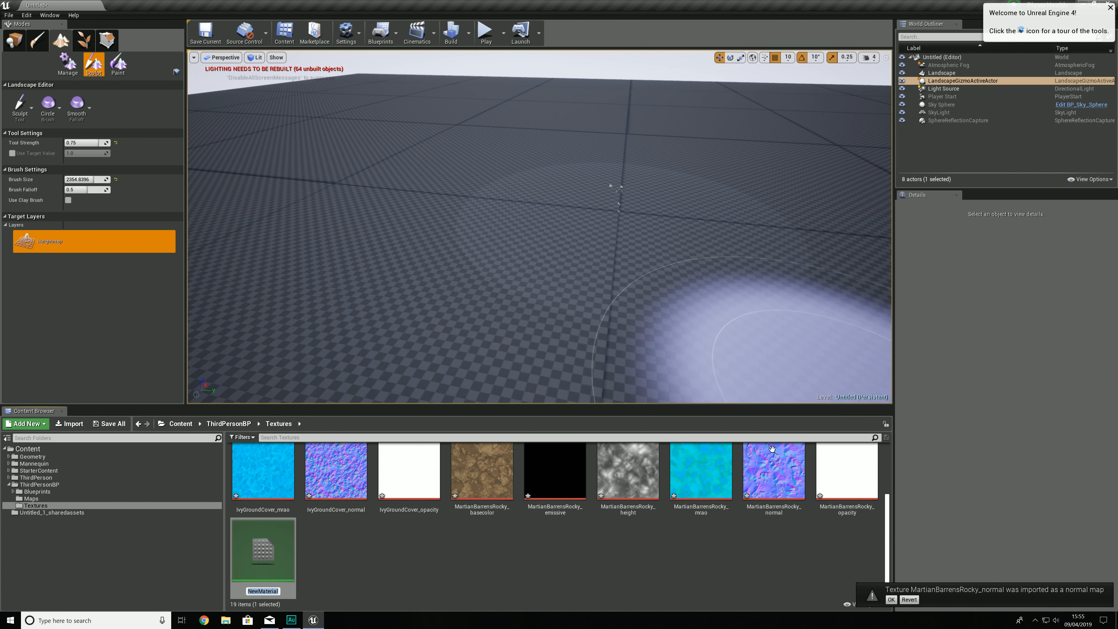
text(Te)
key(BackSpace)
key(BackSpace)
text(Landscape_Mat)
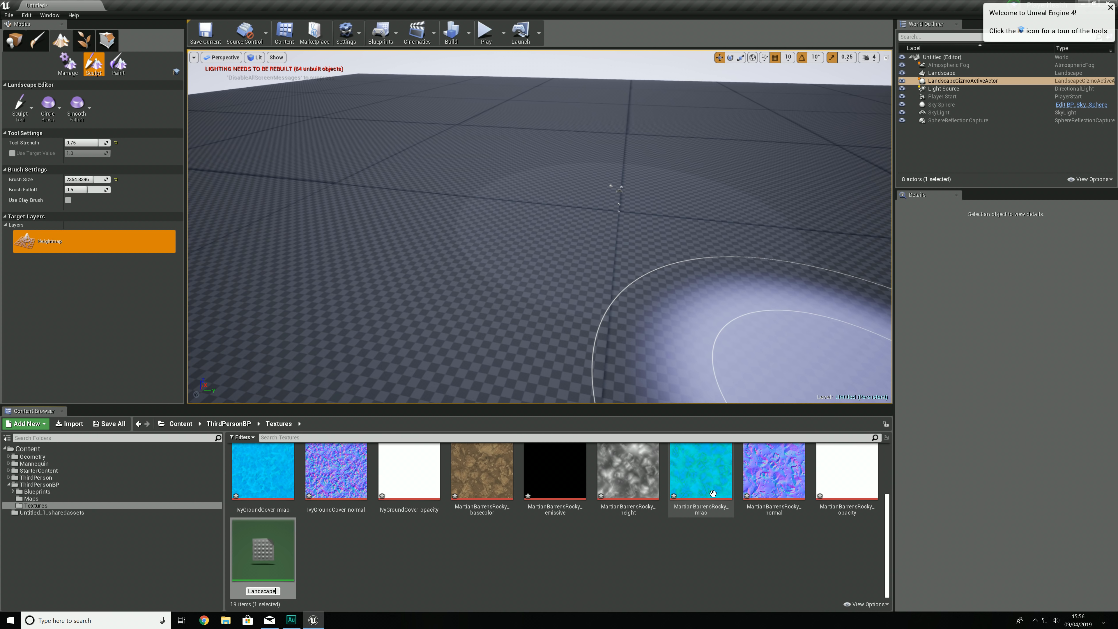
key(Return)
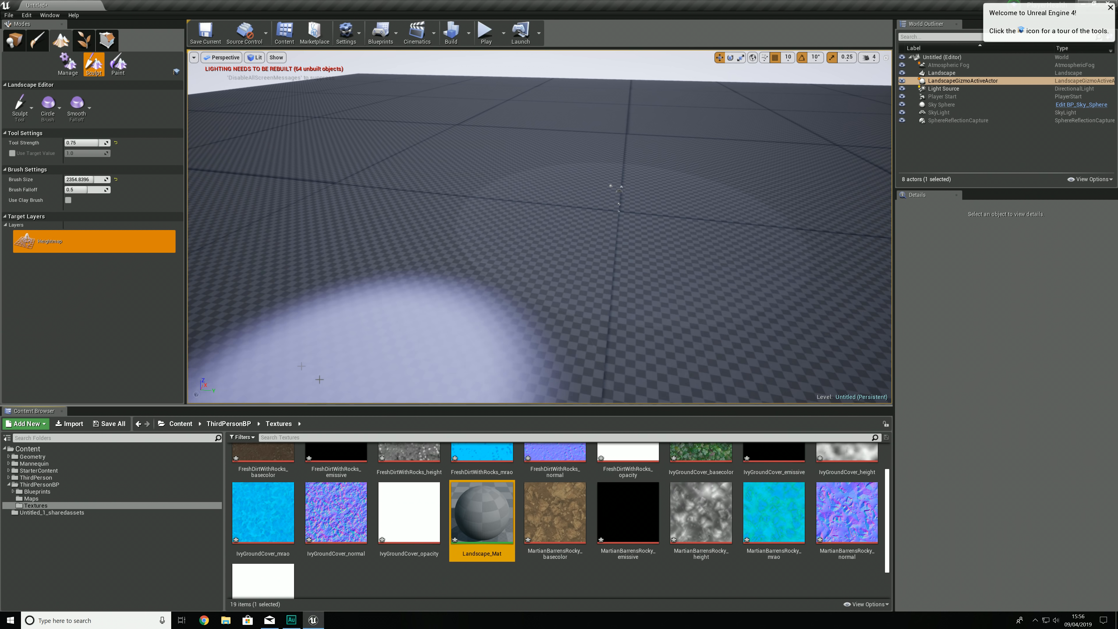
Step: Leave the landscape sculpting mode for the placement mode and select the landscape in the level
mouse_move(304, 236)
right_down()
mouse_move(282, 265)
mouse_move(308, 242)
mouse_move(433, 238)
right_up()
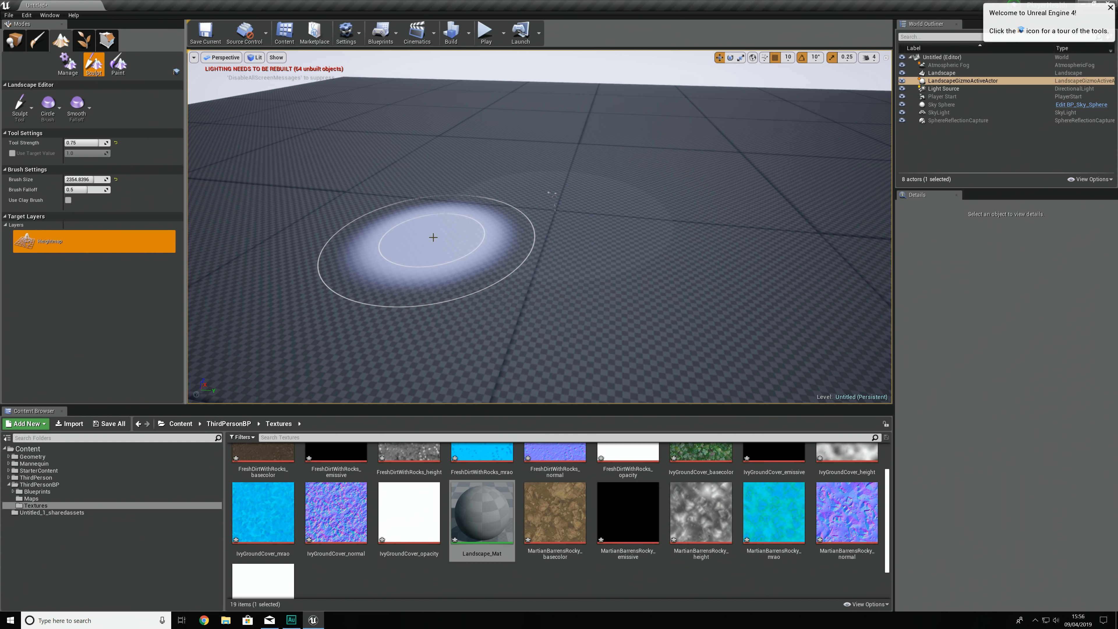
click(64, 59)
click(14, 40)
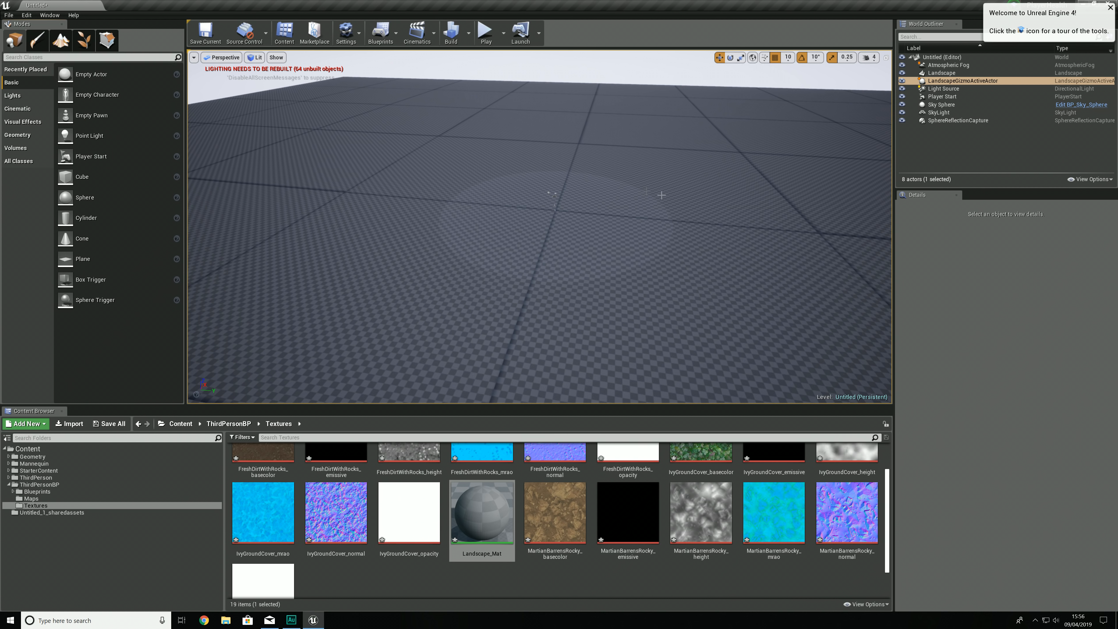
click(656, 202)
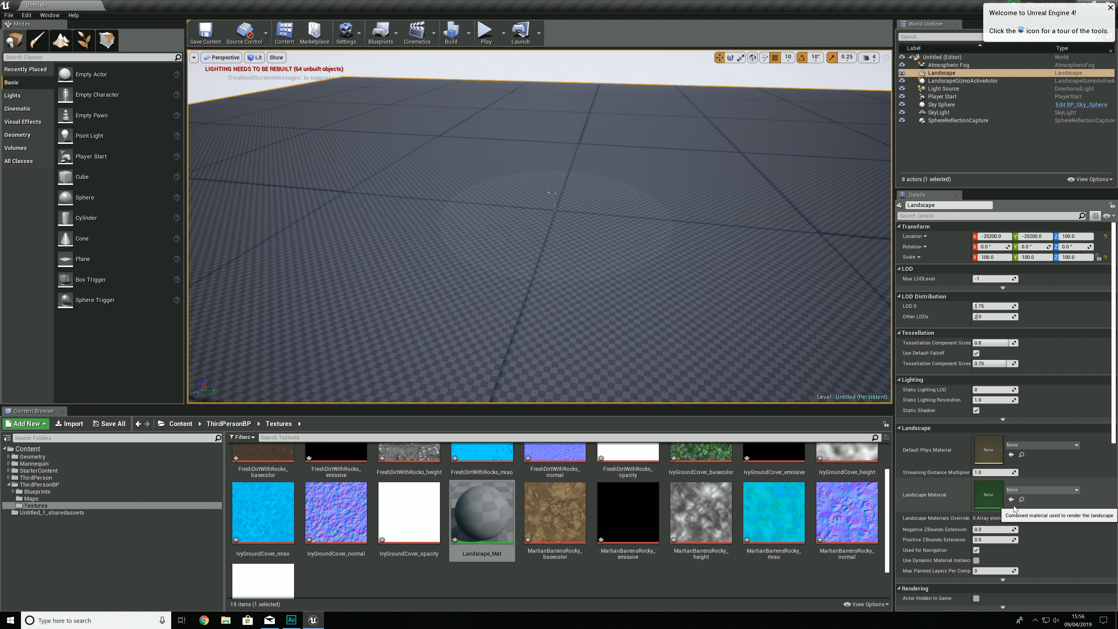
Step: Open Landscape_Mat for editing and add a LandscapeLayerBlend node beside the main material node
double_click(487, 528)
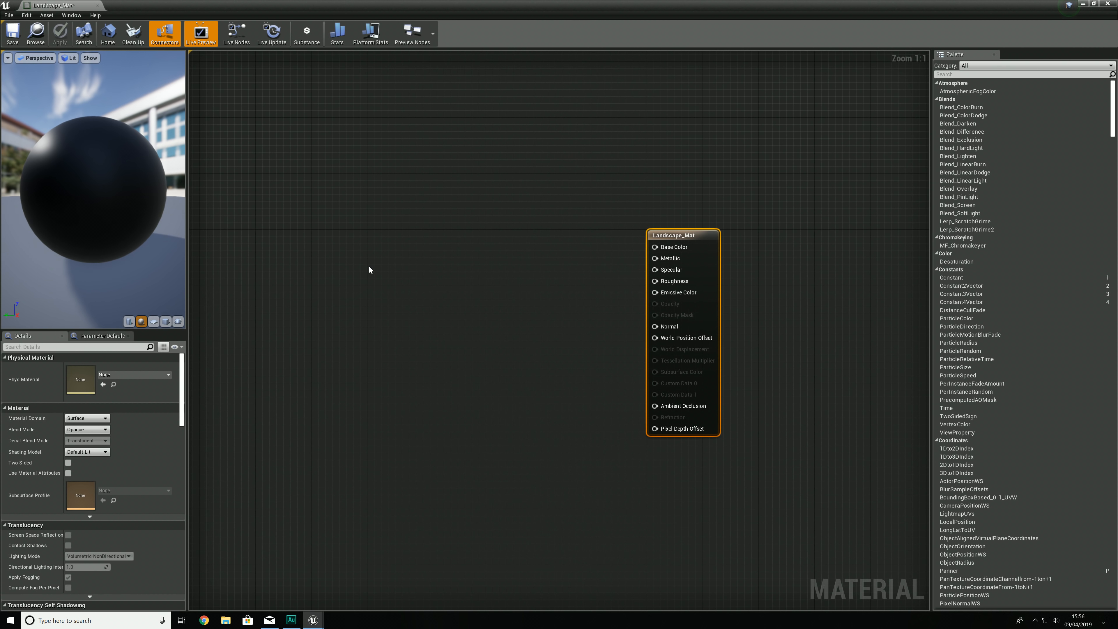
right_click(369, 267)
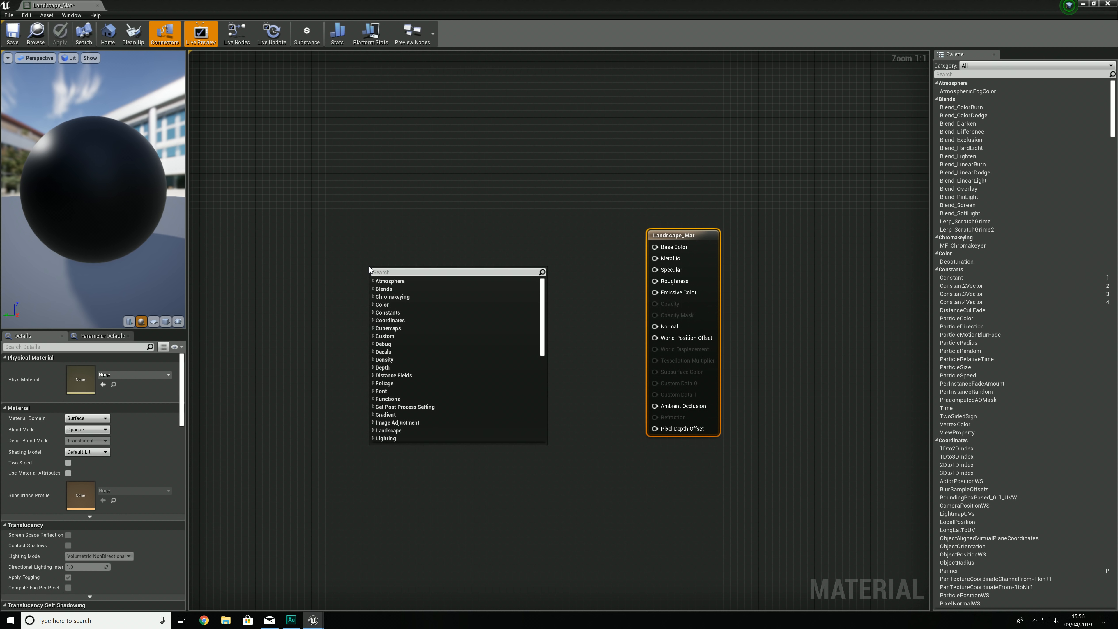
text(landscape)
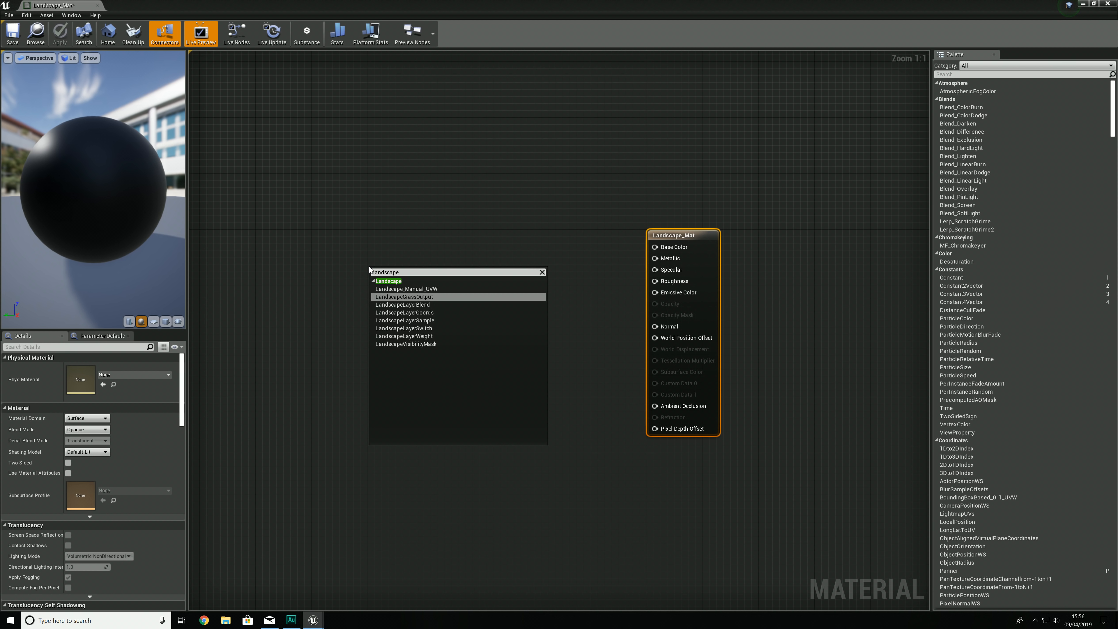
key(Escape)
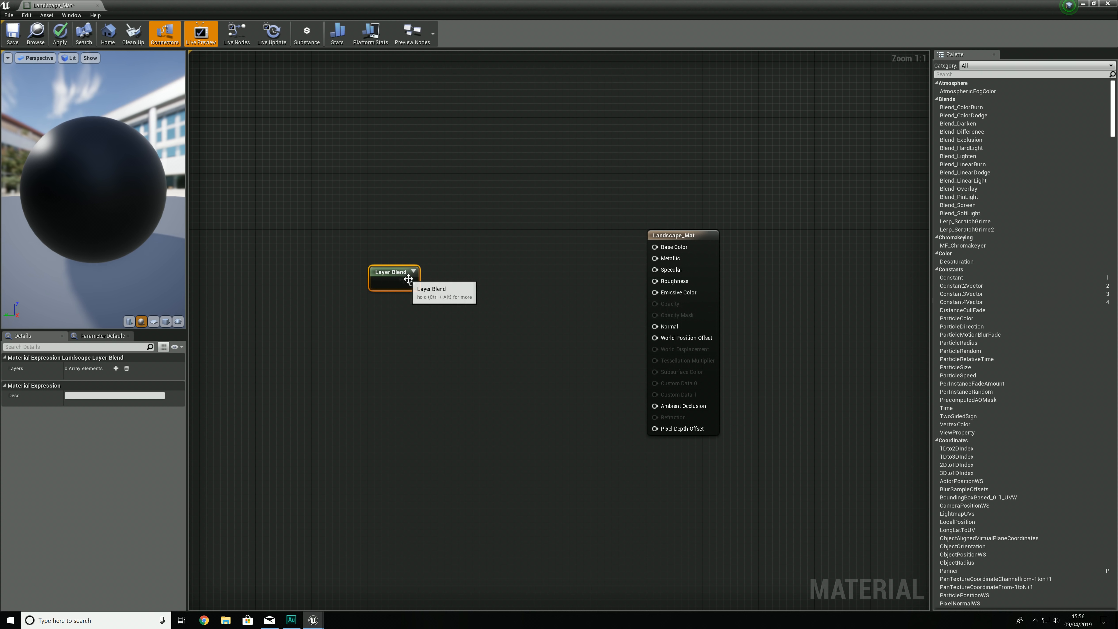
drag(389, 284, 492, 256)
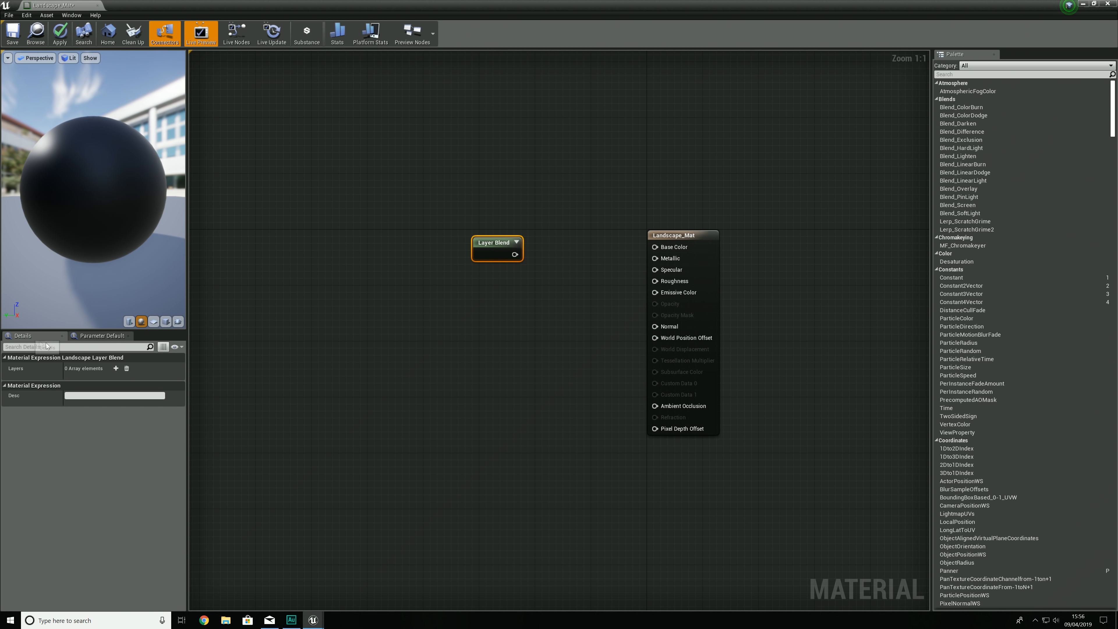
Step: Add three layers to the Layer Blend node
click(116, 368)
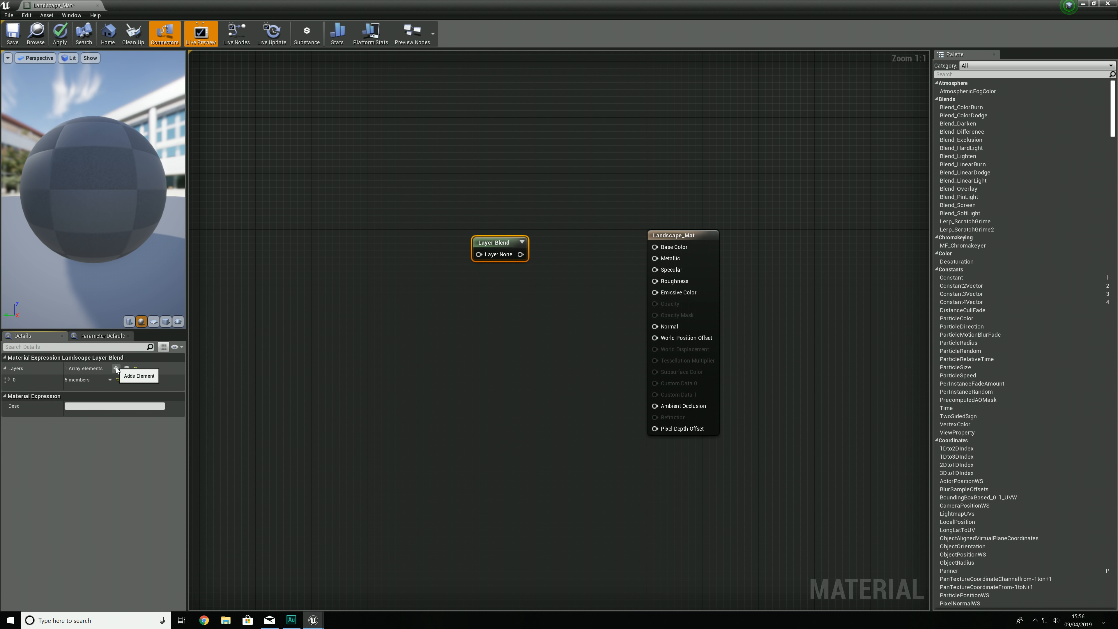
click(116, 369)
click(116, 369)
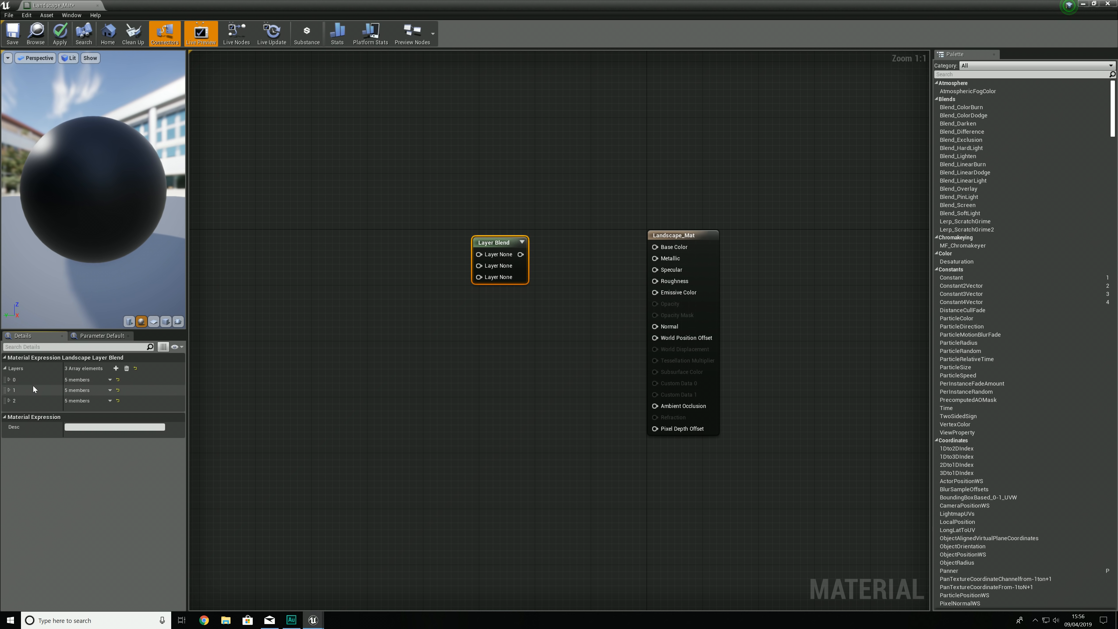
Step: Name the three layers of the Layer Blend node Dirt, Rock and Greenery
click(8, 380)
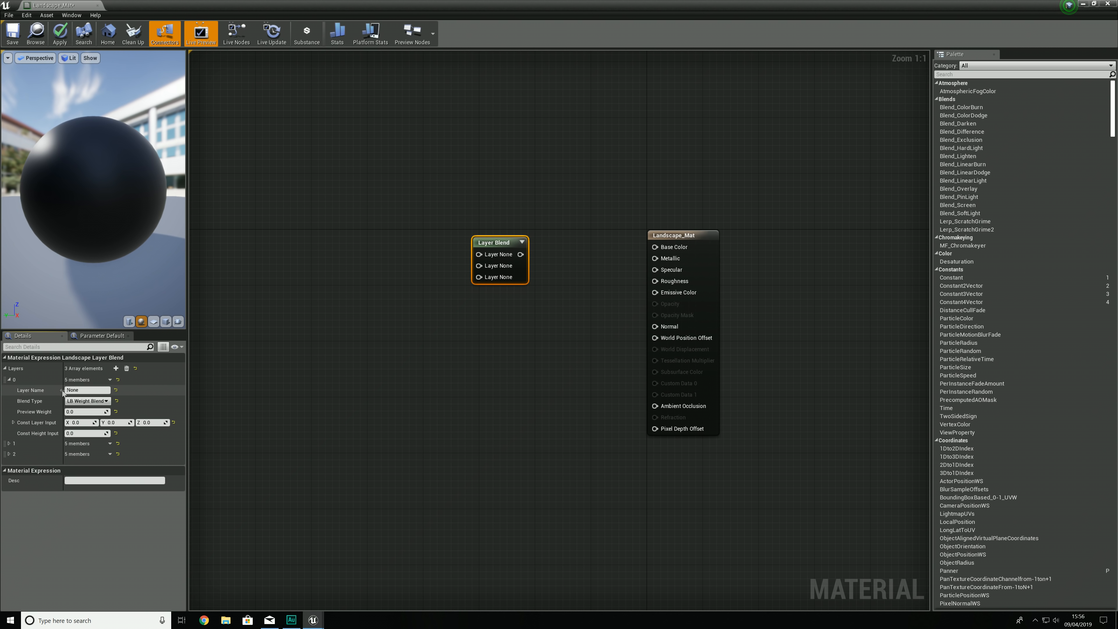
text(Dirt)
key(Return)
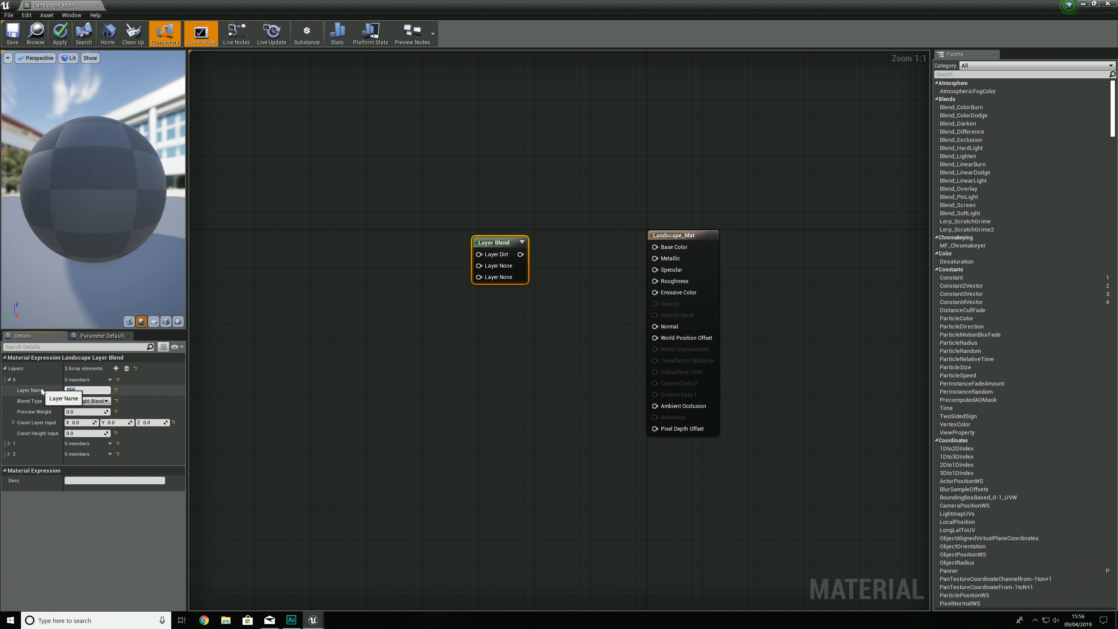
click(9, 443)
text(Rock)
key(Return)
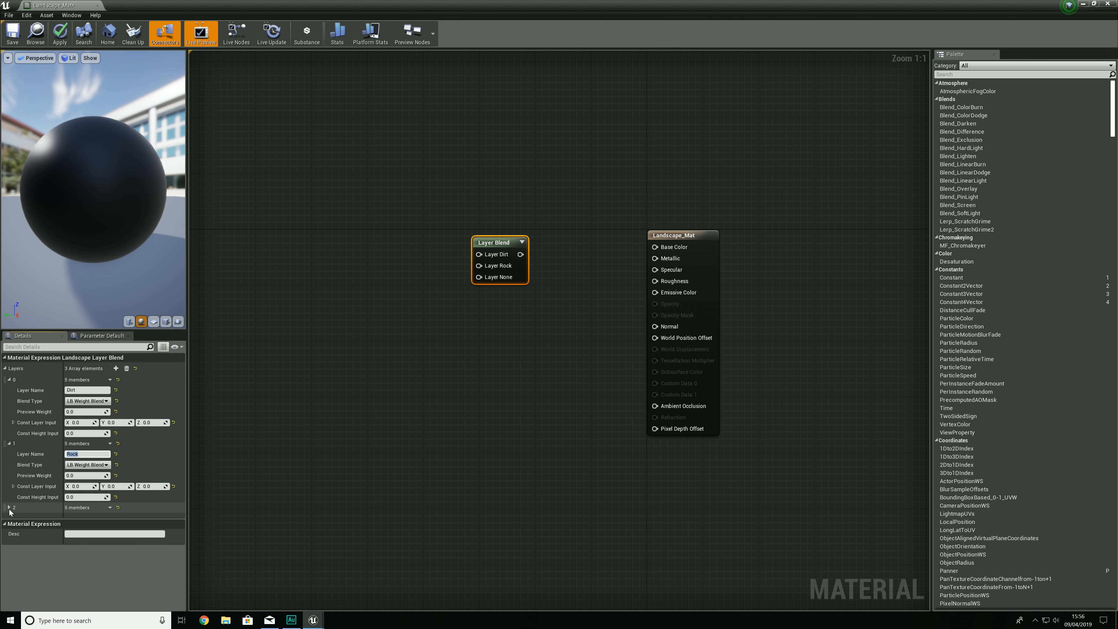
click(9, 508)
click(83, 517)
text(Gree)
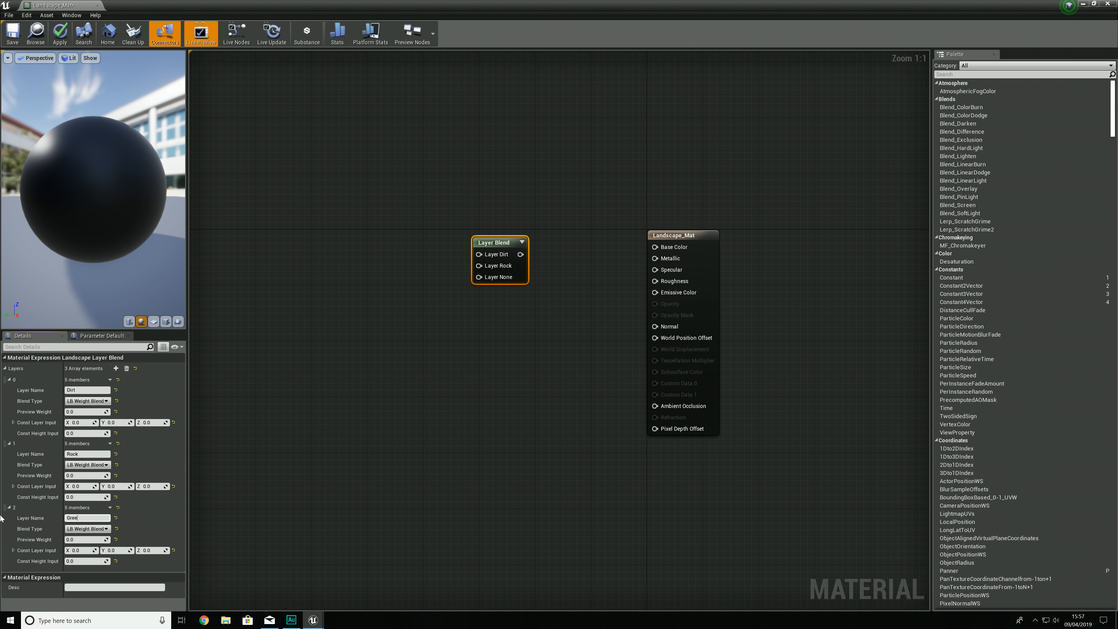
text(nery)
key(Return)
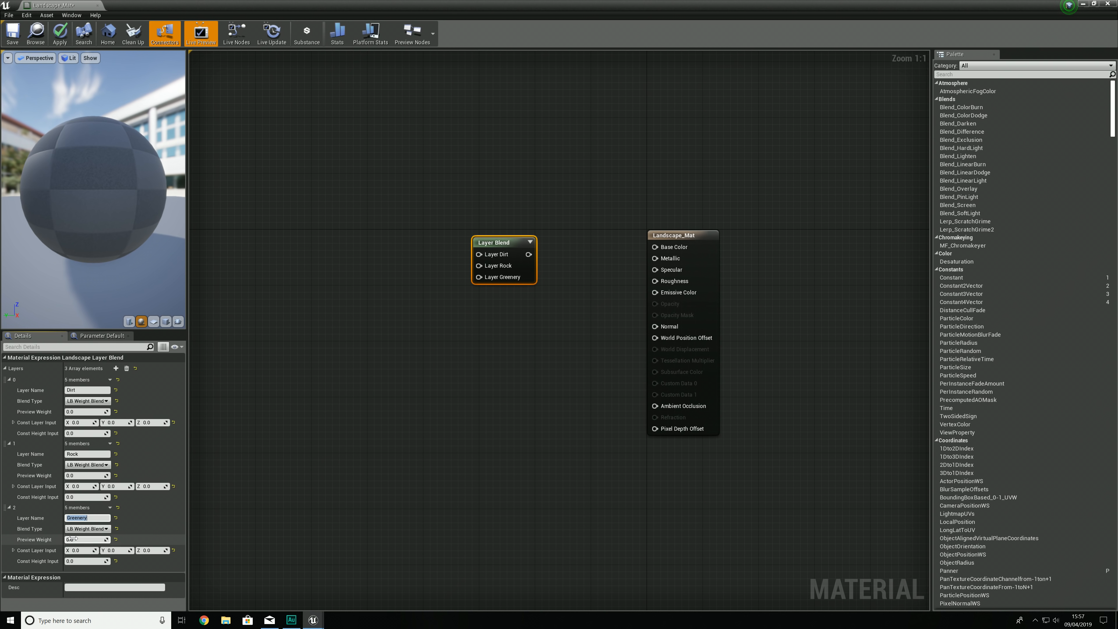
Step: Set the preview weight of the Greenery, Rock and Dirt layers to 0.5 each
click(80, 539)
text(0.5)
key(Return)
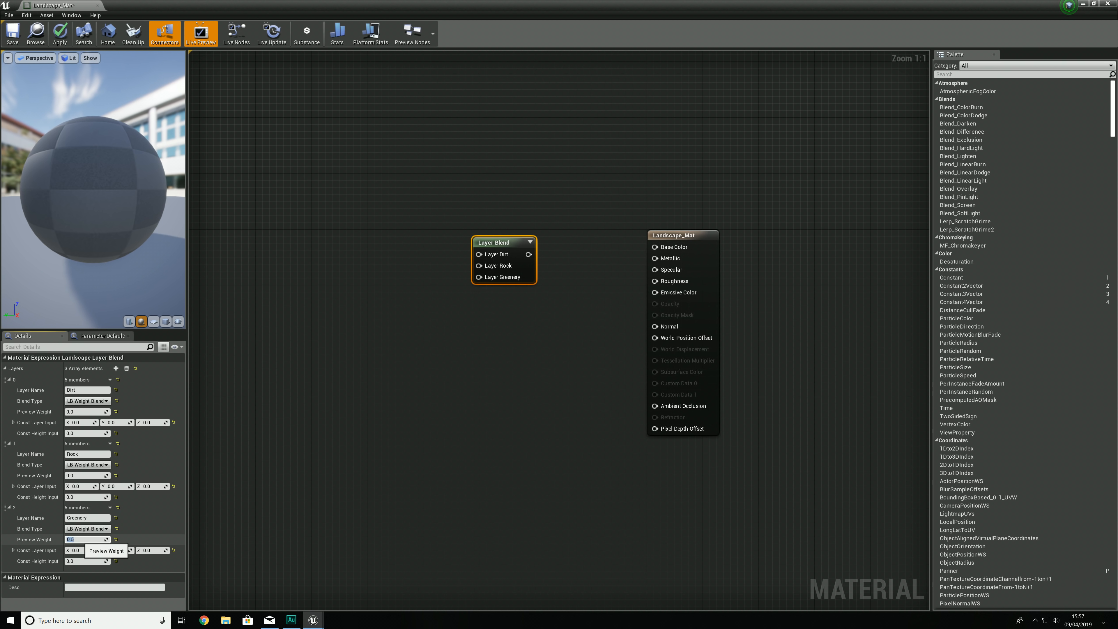
click(87, 476)
key(Return)
click(88, 411)
text(0.5)
key(Return)
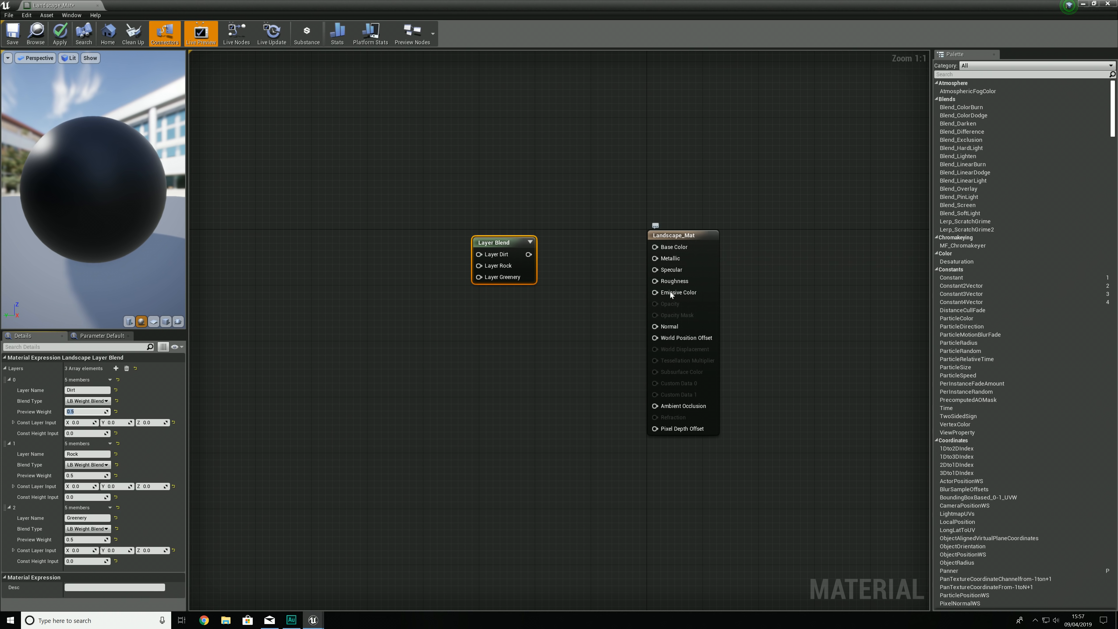
Step: Connect the Layer Blend output to Base Color, and duplicate the node below with the copy's output connected to Normal
drag(502, 247, 516, 226)
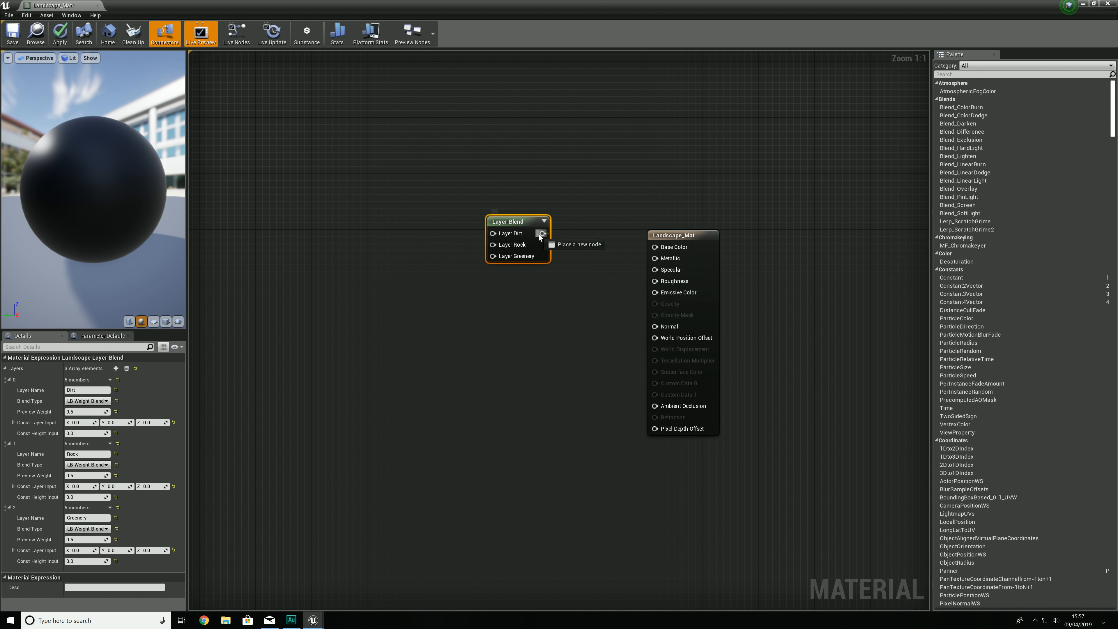
drag(660, 251, 665, 249)
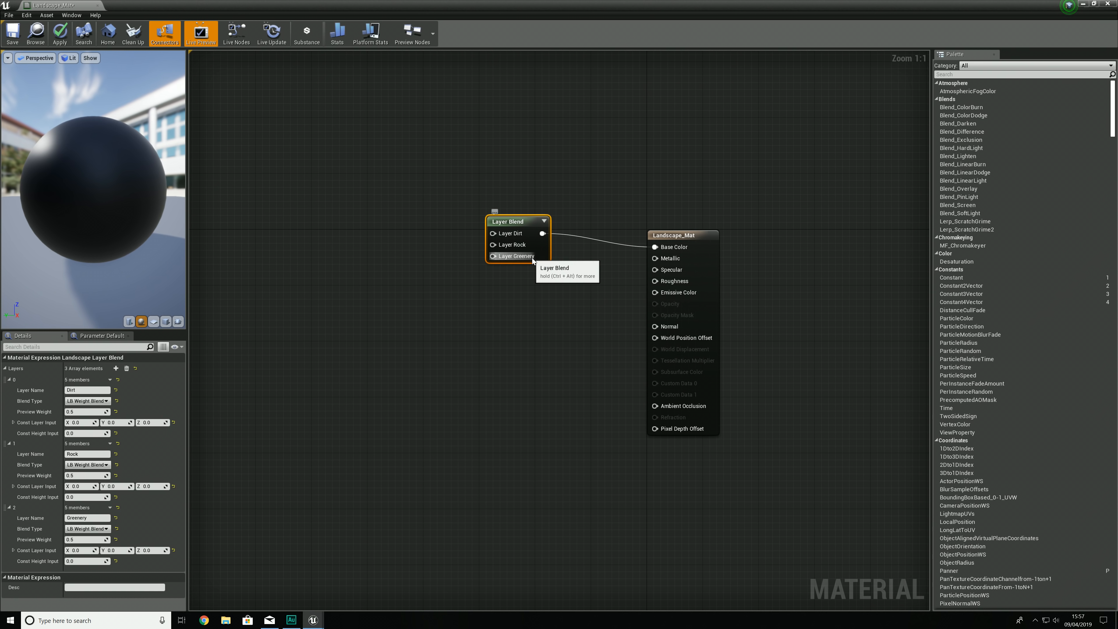
key(ctrl+w)
drag(577, 263, 532, 355)
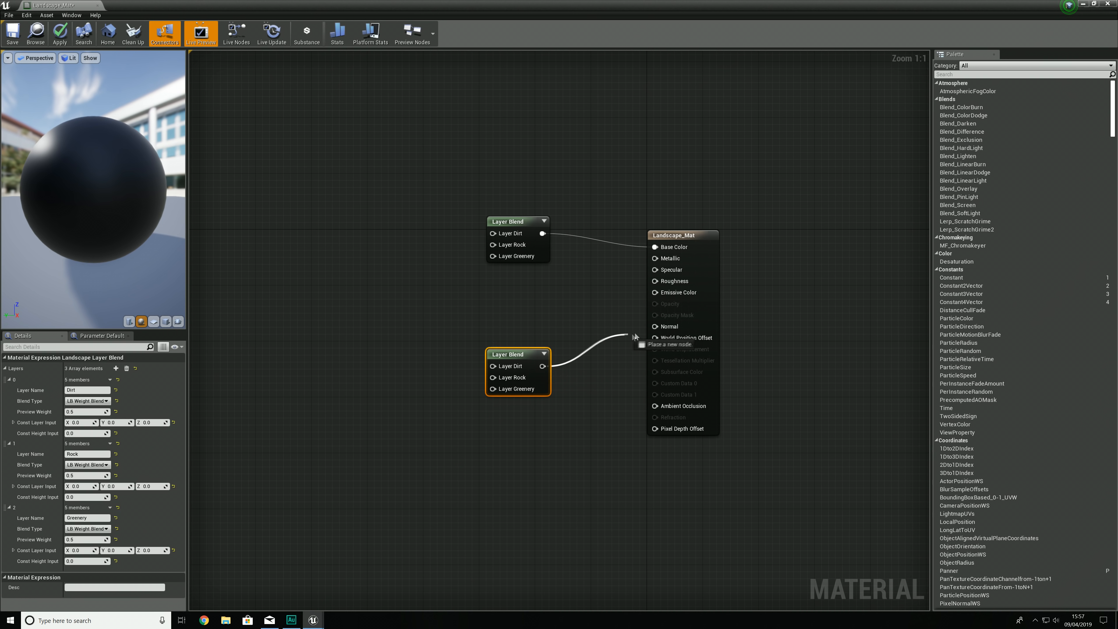
drag(662, 328, 662, 328)
Step: Move the two Layer Blend nodes further apart vertically and apply the material changes
drag(523, 367, 515, 416)
drag(531, 226, 530, 167)
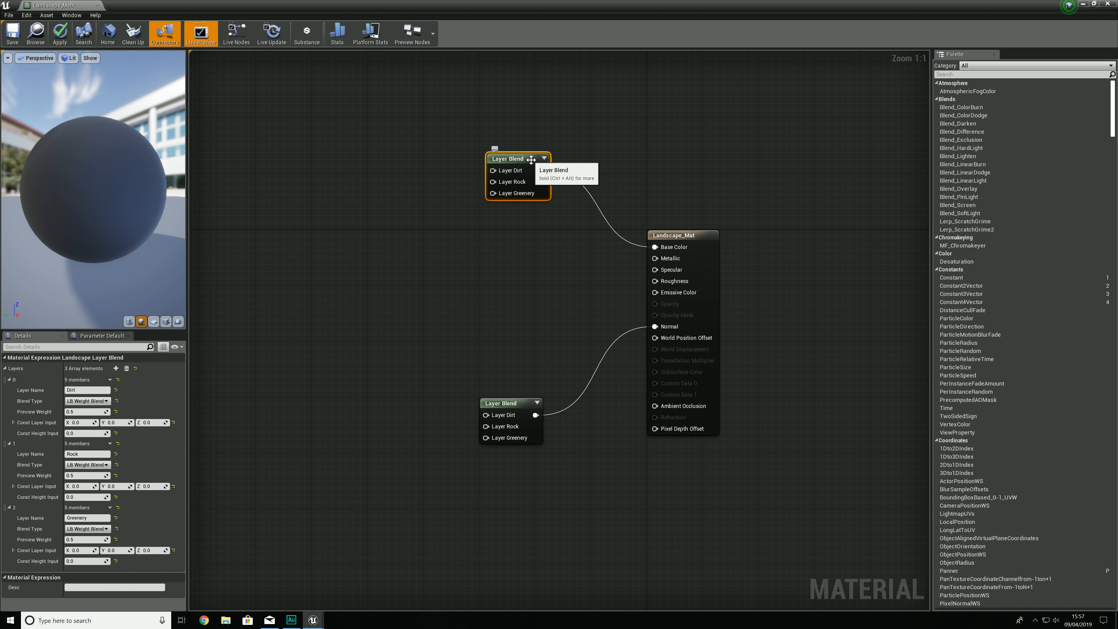
click(423, 175)
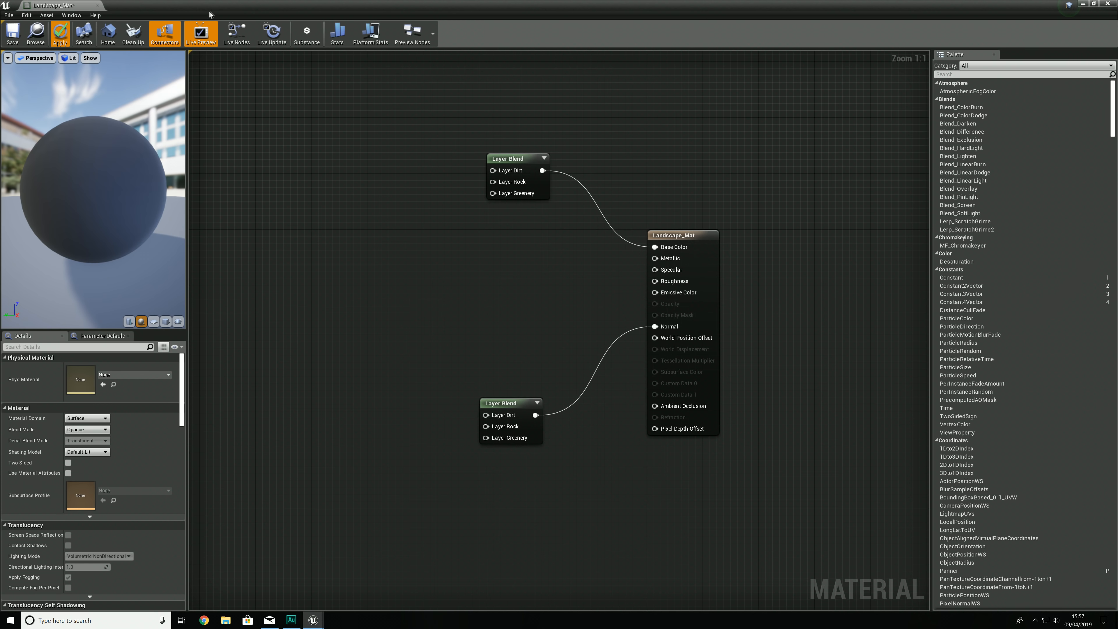
Step: Shrink the material editor window to uncover the imported textures and add FreshDirtWithRocks_basecolor to the graph as a Texture Sample
drag(308, 4, 418, 25)
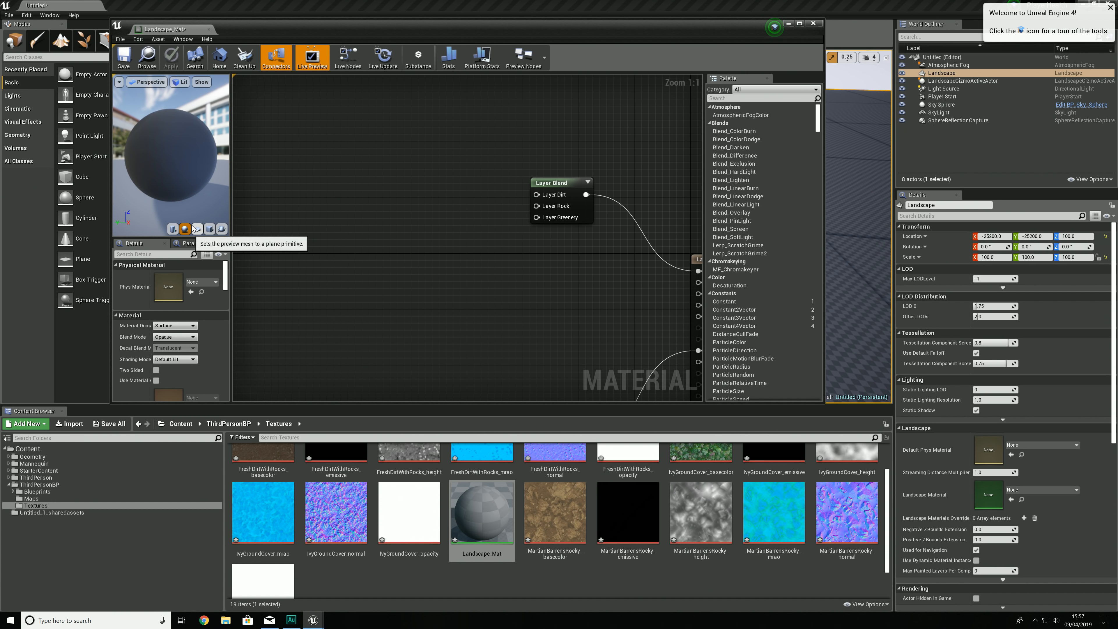
scroll(441, 476, up, 1)
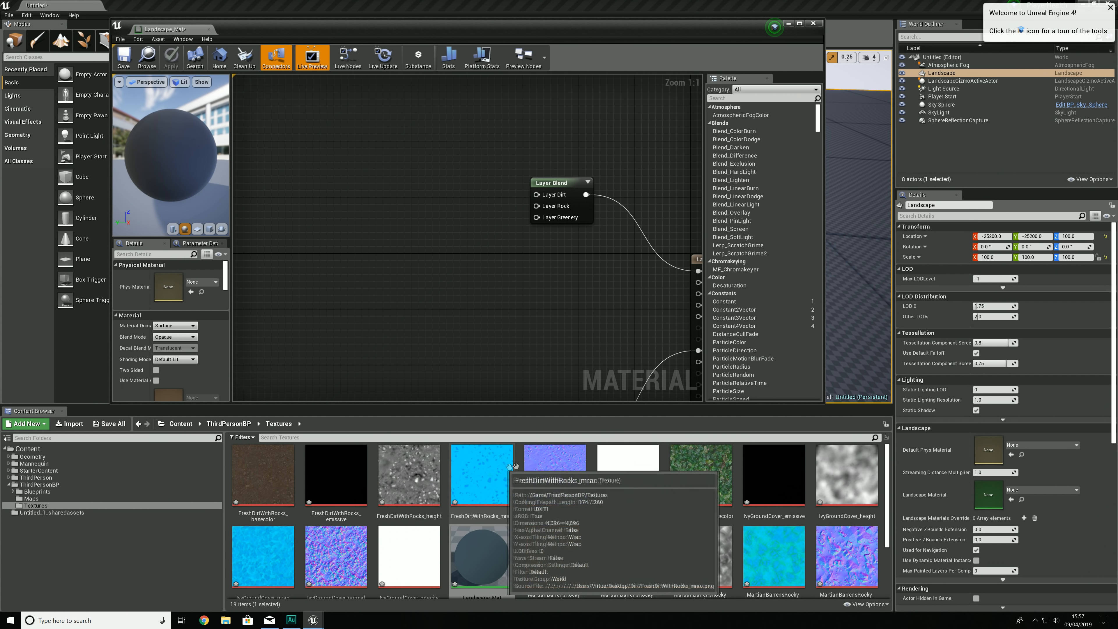
drag(284, 466, 323, 389)
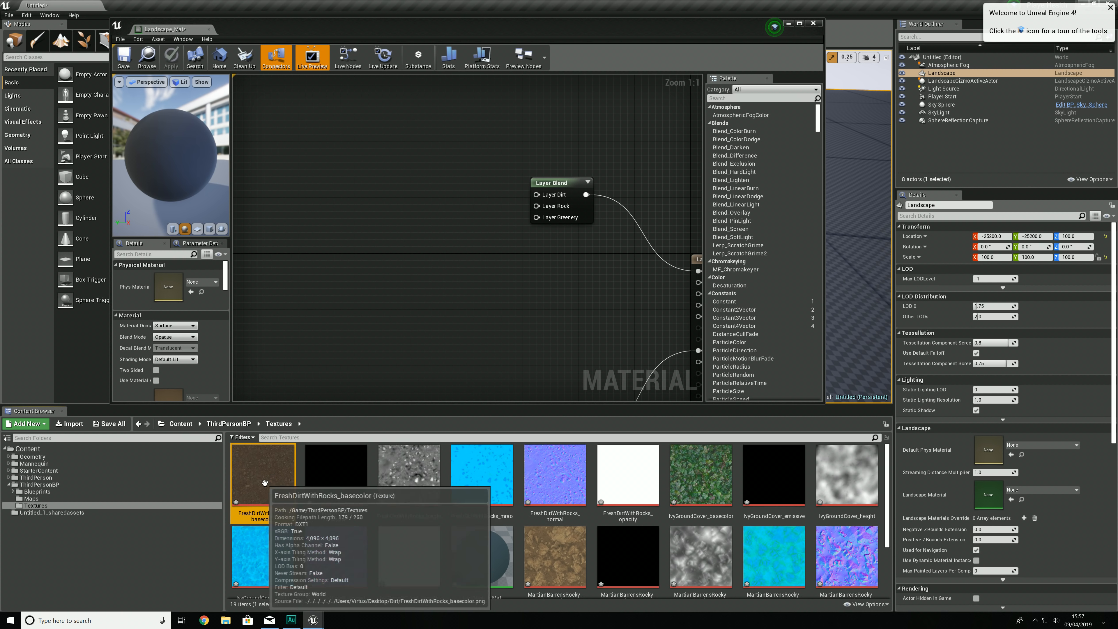
right_drag(372, 201, 383, 249)
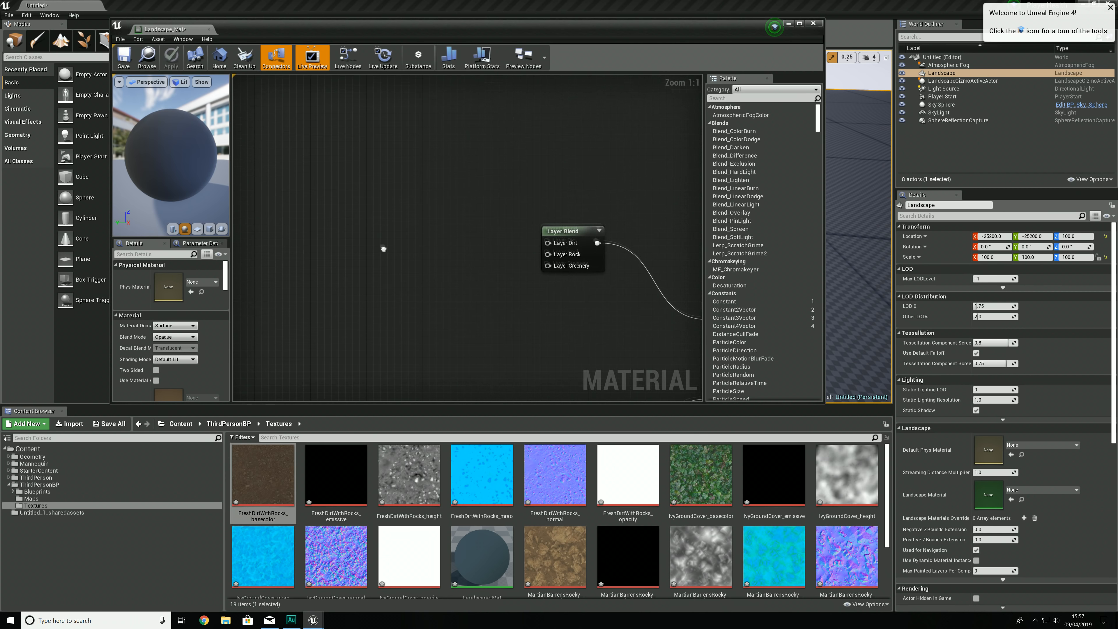
click(387, 201)
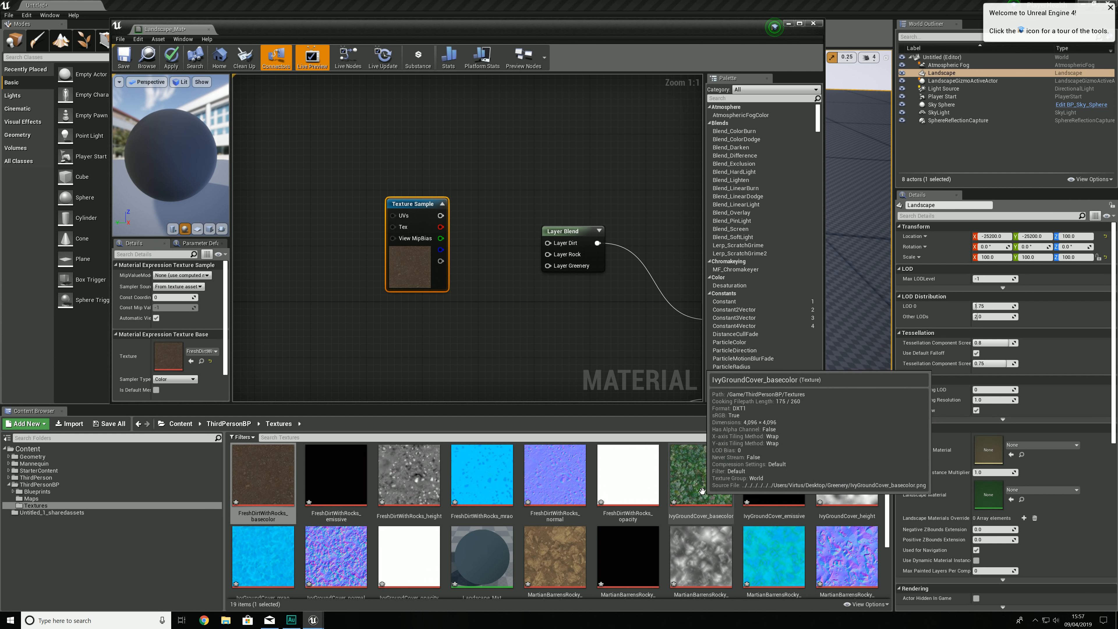
Step: Add IvyGroundCover_basecolor and MartianBarrensRocky_basecolor to the material graph as Texture Samples below the dirt sample
click(701, 475)
click(398, 339)
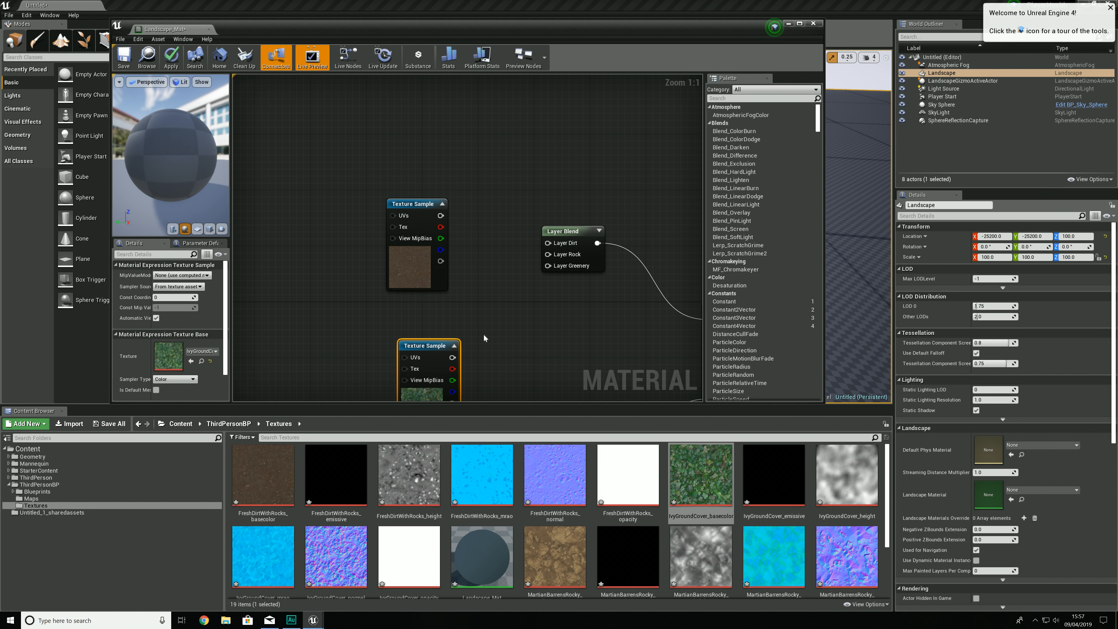
click(555, 558)
click(409, 355)
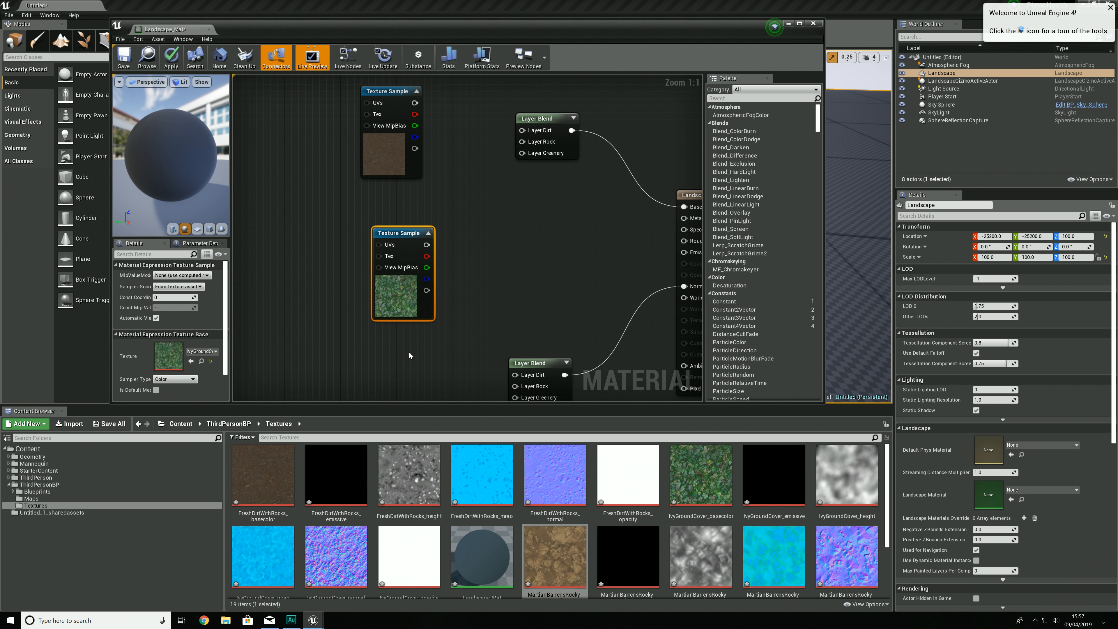
click(409, 353)
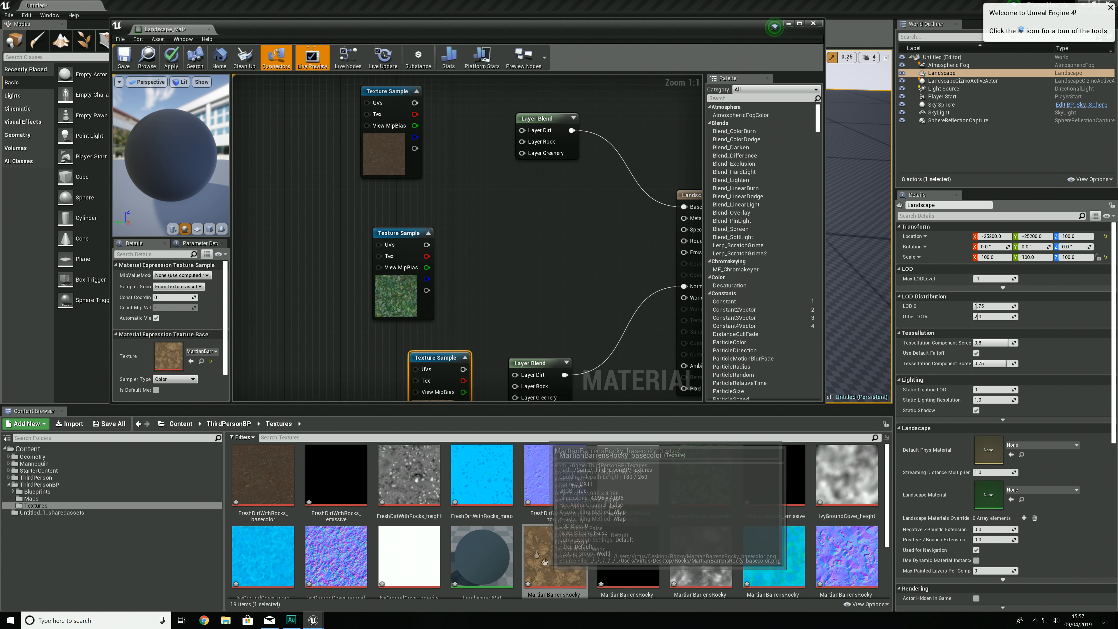
right_drag(444, 316, 437, 211)
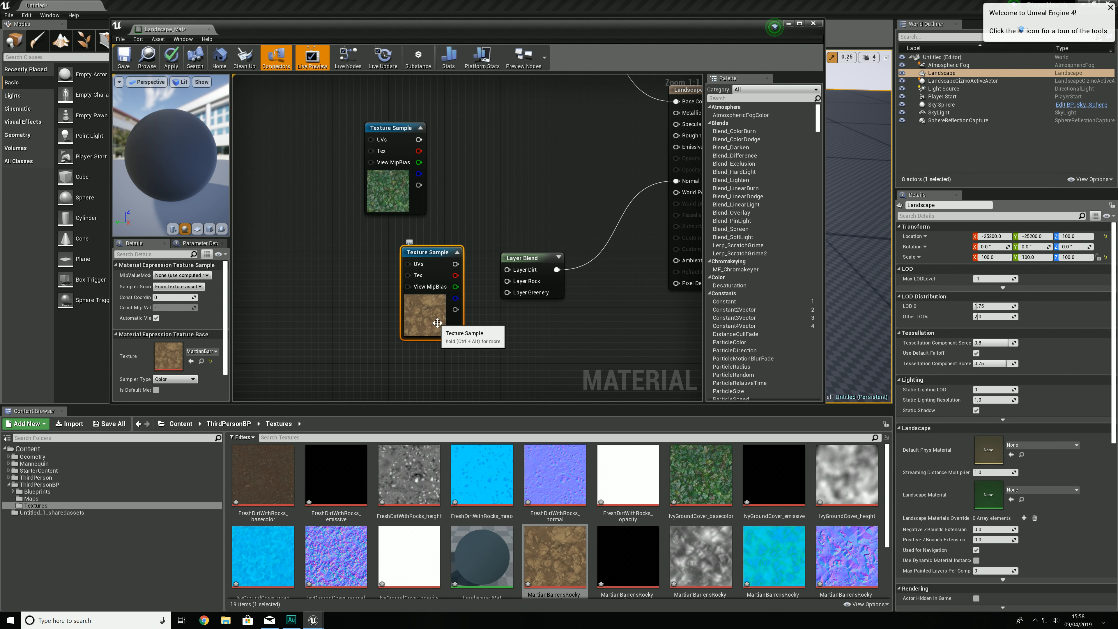
right_click(499, 177)
text(texture s)
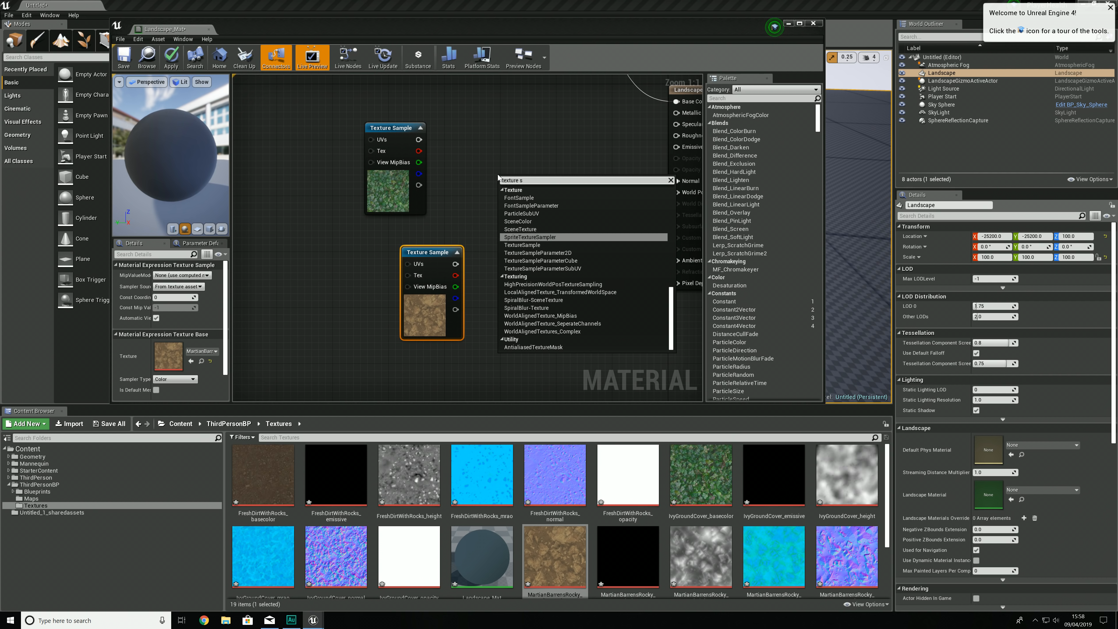
text(ample)
key(Return)
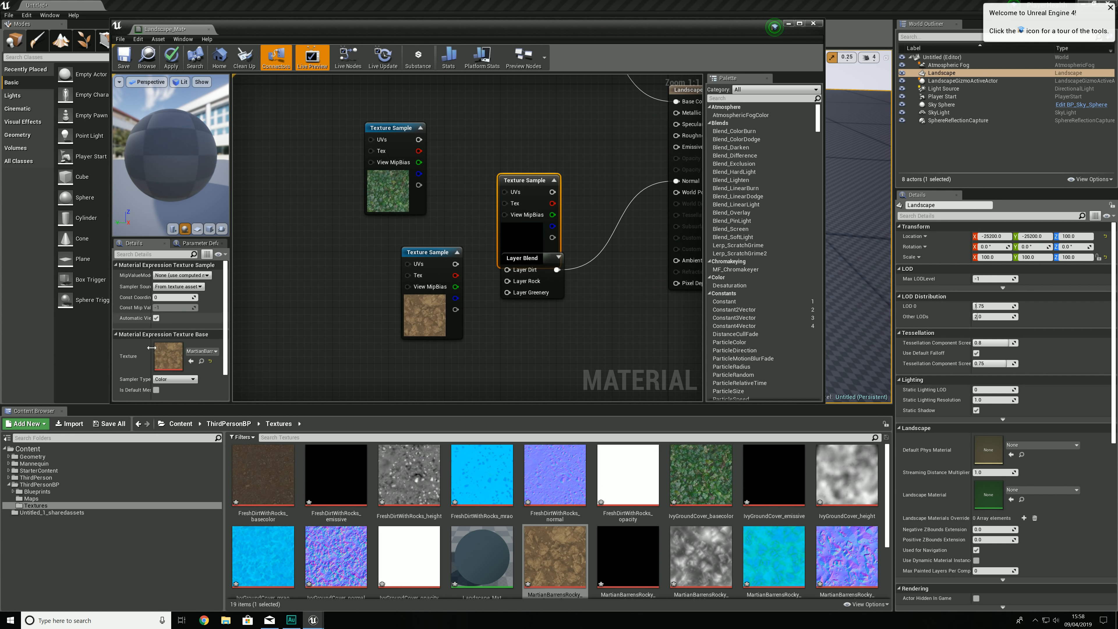
key(Delete)
Step: Stack the dirt, ivy and rock base color Texture Samples in a column beside the upper Layer Blend node
right_drag(467, 143, 455, 255)
scroll(450, 256, down, 3)
scroll(447, 255, up, 3)
click(418, 359)
shift+click(382, 293)
shift+click(376, 169)
drag(376, 169, 362, 230)
right_drag(524, 310, 482, 116)
scroll(480, 207, down, 2)
right_drag(456, 205, 445, 252)
click(384, 304)
drag(382, 305, 264, 369)
drag(346, 233, 262, 304)
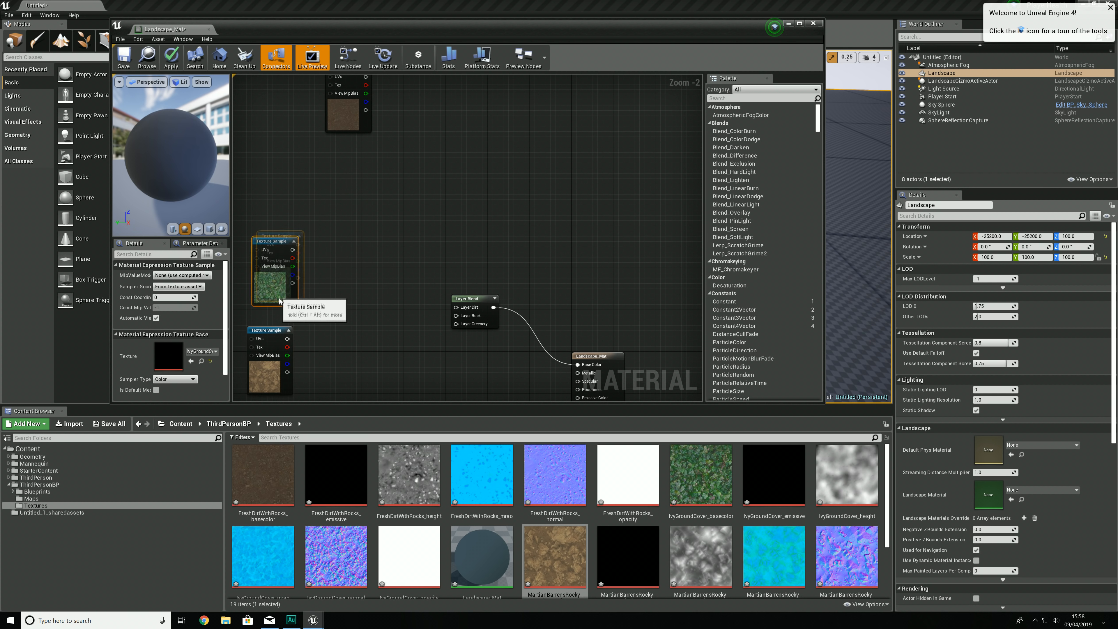
drag(348, 108, 268, 210)
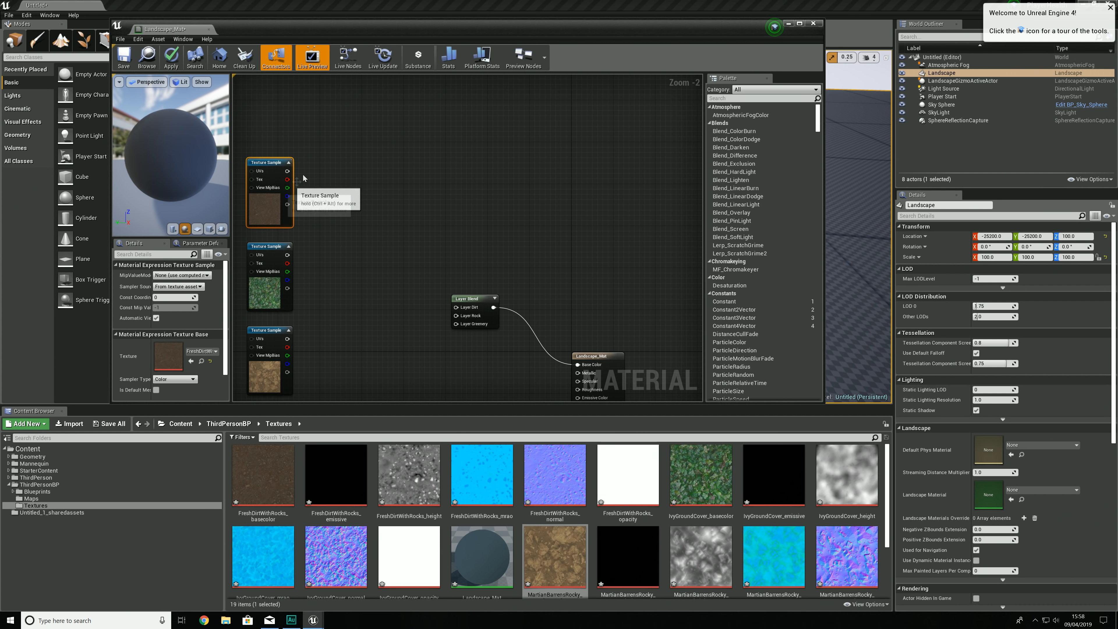
Step: Place the rock sample above the ivy sample and connect dirt, rock and ivy to Layer Dirt, Layer Rock and Layer Greenery of the upper Layer Blend
drag(287, 171, 458, 308)
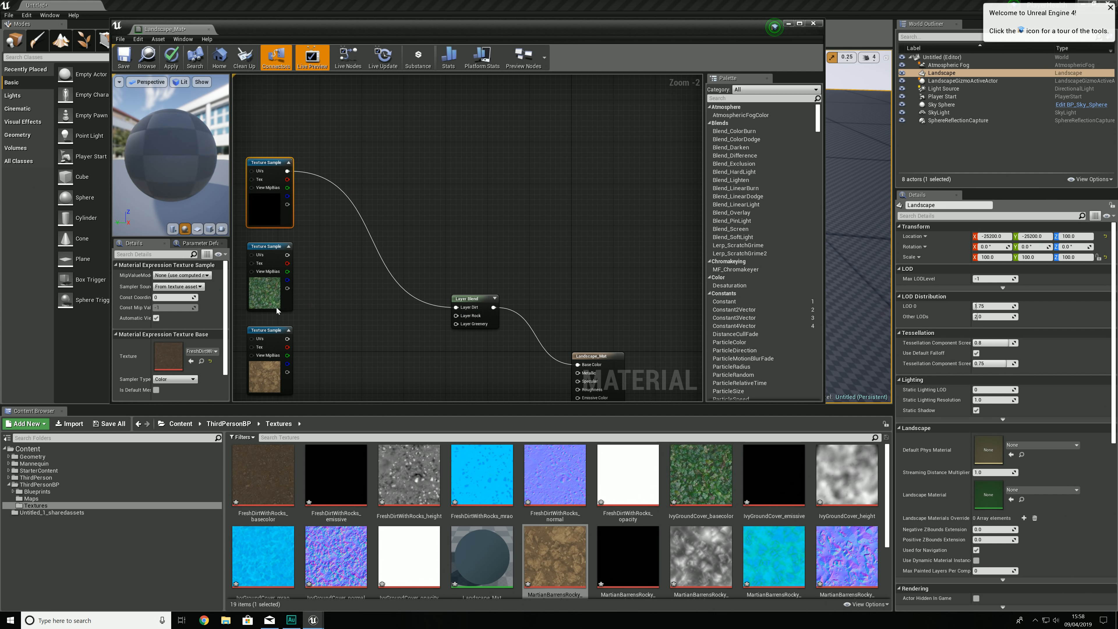
drag(271, 376, 287, 354)
drag(322, 307, 262, 302)
drag(288, 247, 457, 314)
drag(288, 320, 452, 325)
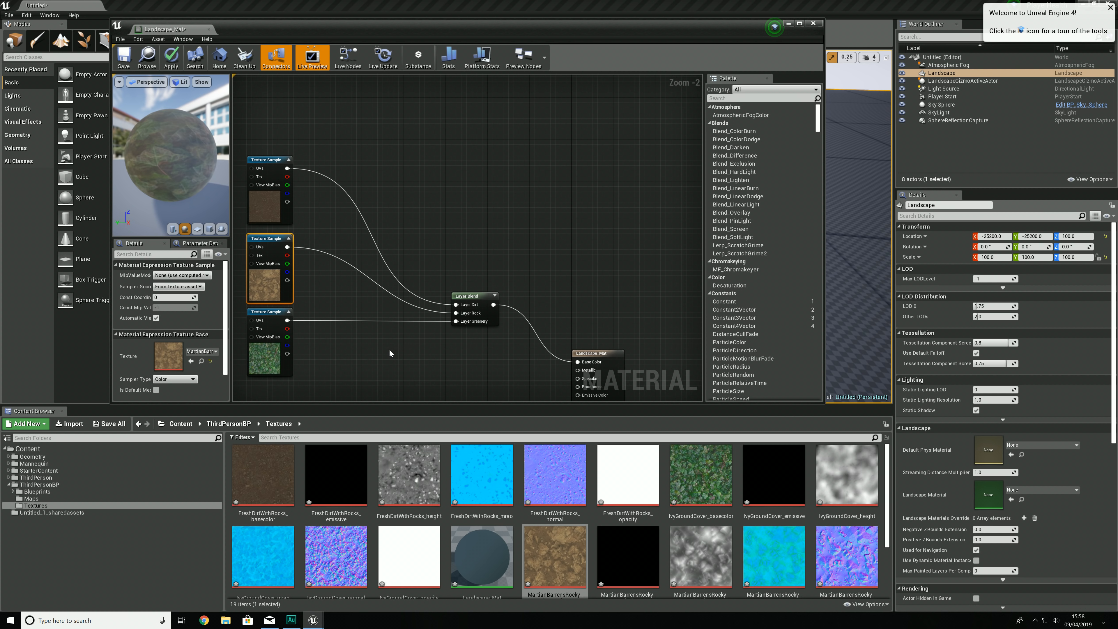
Step: Add FreshDirtWithRocks_normal and IvyGroundCover_normal as Texture Samples beside the lower Layer Blend, leaving a gap between them
right_drag(401, 362, 452, 200)
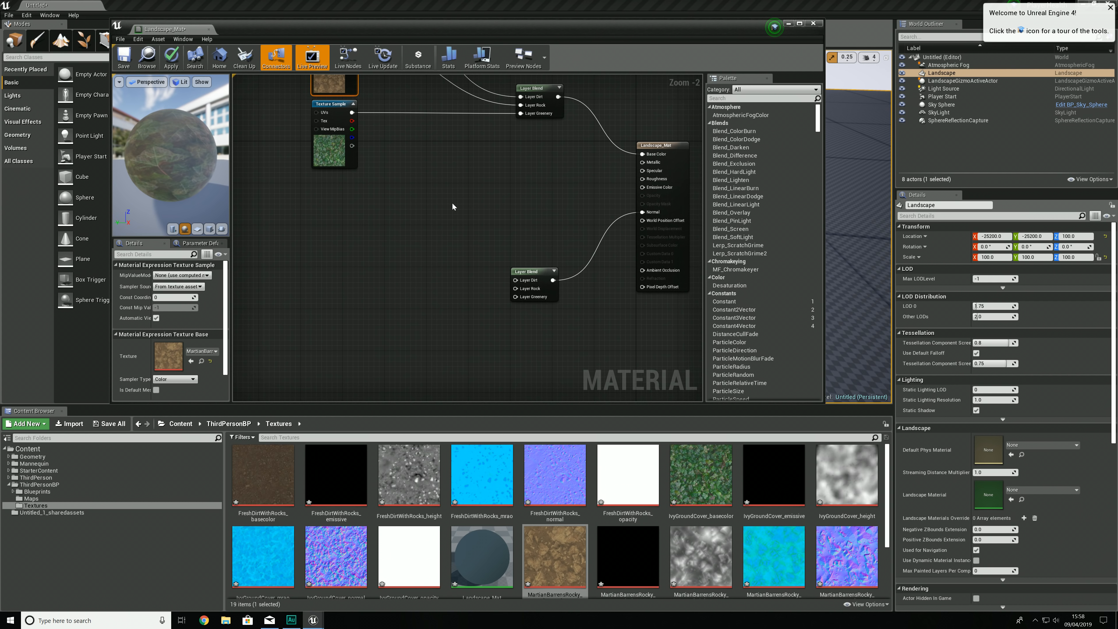
click(265, 240)
mouse_move(171, 155)
mouse_down()
mouse_move(207, 152)
mouse_move(174, 143)
mouse_move(164, 159)
mouse_up()
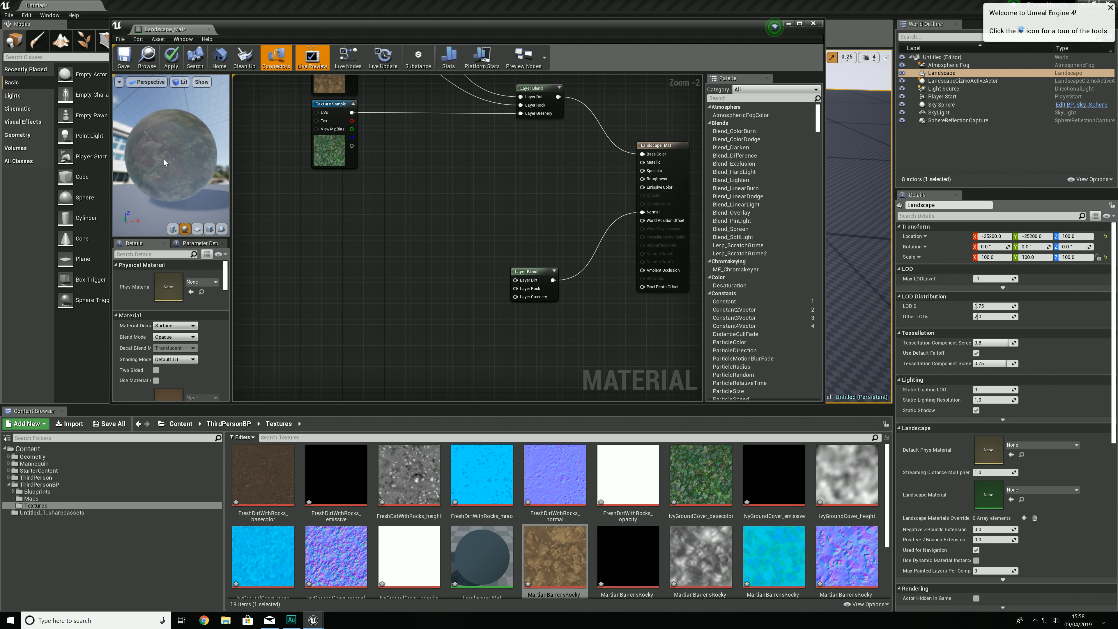
click(567, 495)
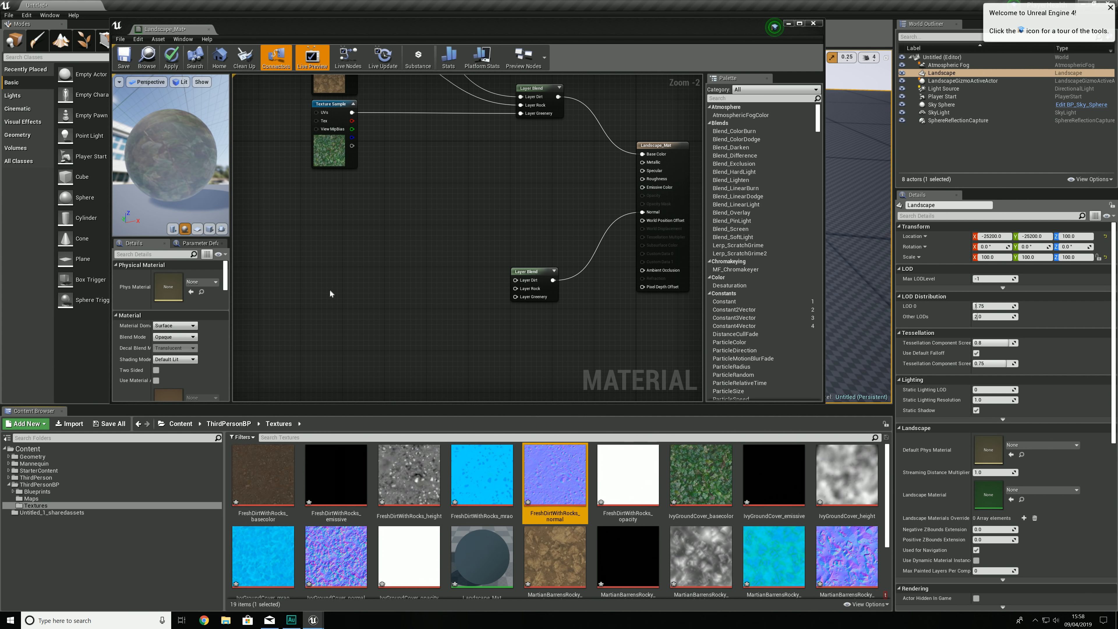
click(326, 264)
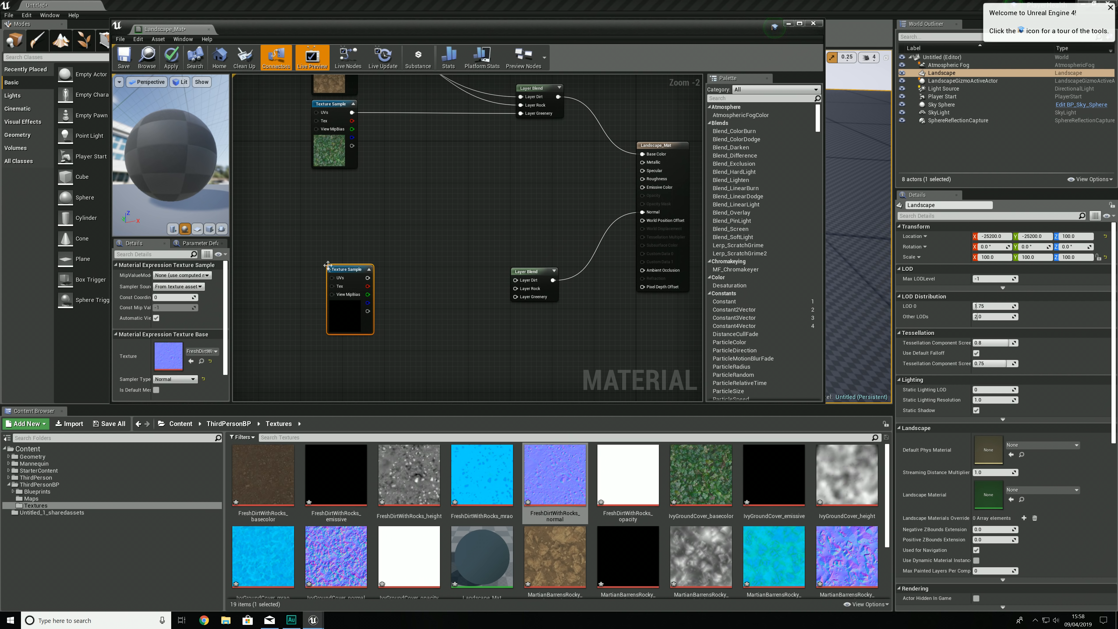
click(337, 561)
scroll(390, 392, down, 1)
scroll(376, 441, down, 1)
click(376, 379)
right_drag(418, 360, 429, 288)
drag(407, 346, 349, 370)
Step: Add MartianBarrensRocky_normal as a Texture Sample and arrange the three normal samples in a column, with the rock one in the middle
click(825, 534)
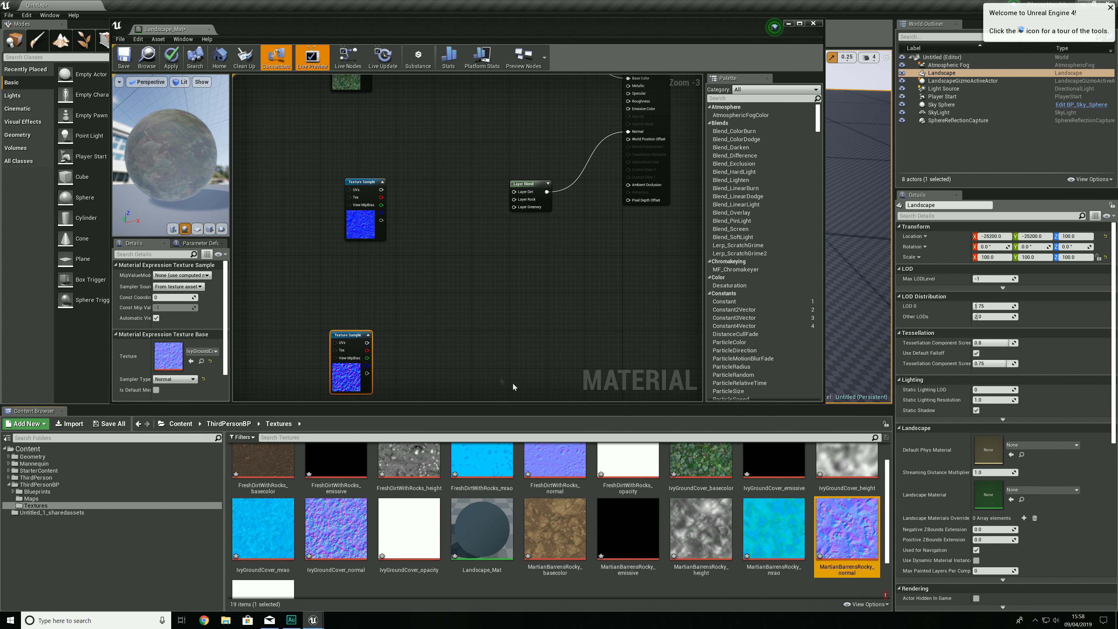
click(402, 317)
drag(425, 358, 367, 225)
scroll(377, 250, up, 3)
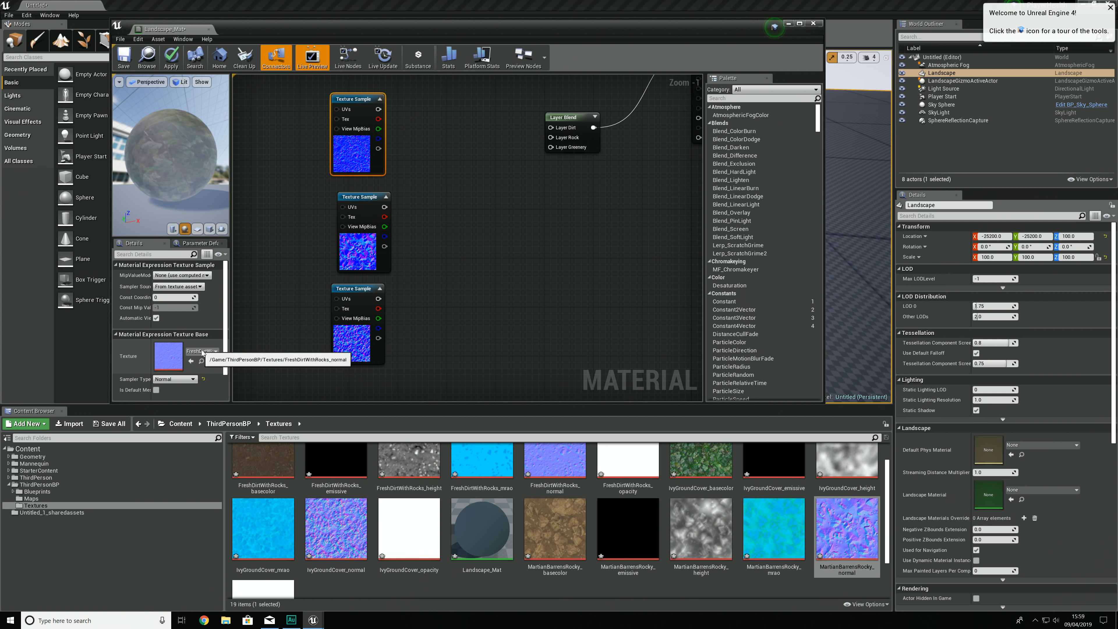
Step: Connect the dirt, rock and ivy normal samples to Layer Dirt, Layer Rock and Layer Greenery of the lower Layer Blend, enlarging the editor window
drag(379, 109, 552, 131)
click(357, 255)
drag(384, 207, 550, 137)
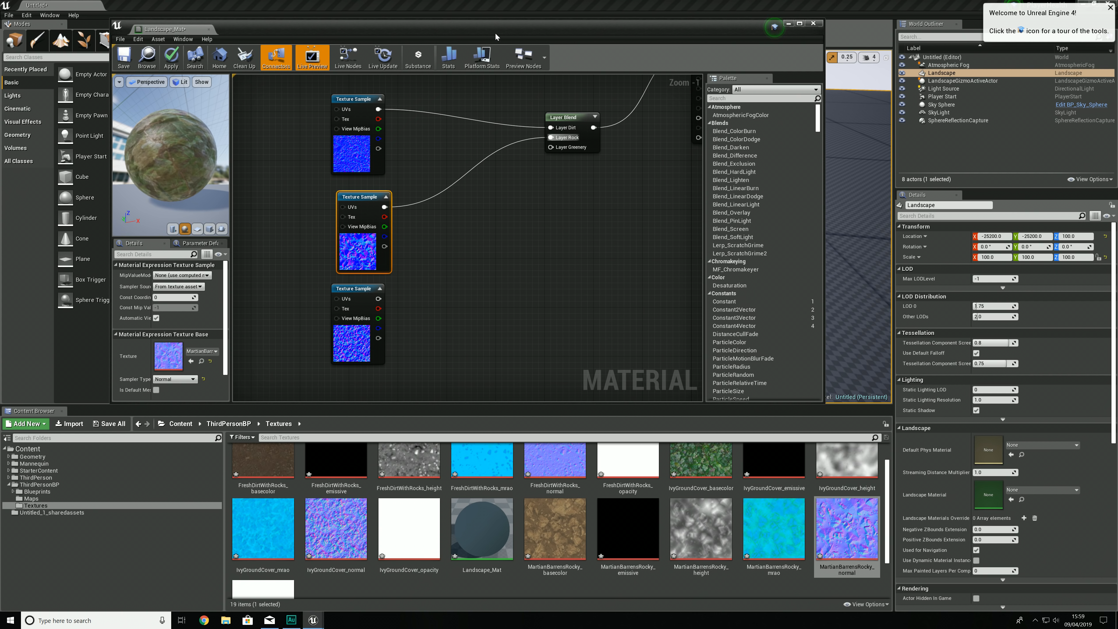
double_click(496, 32)
drag(334, 274, 513, 123)
right_drag(423, 220, 494, 279)
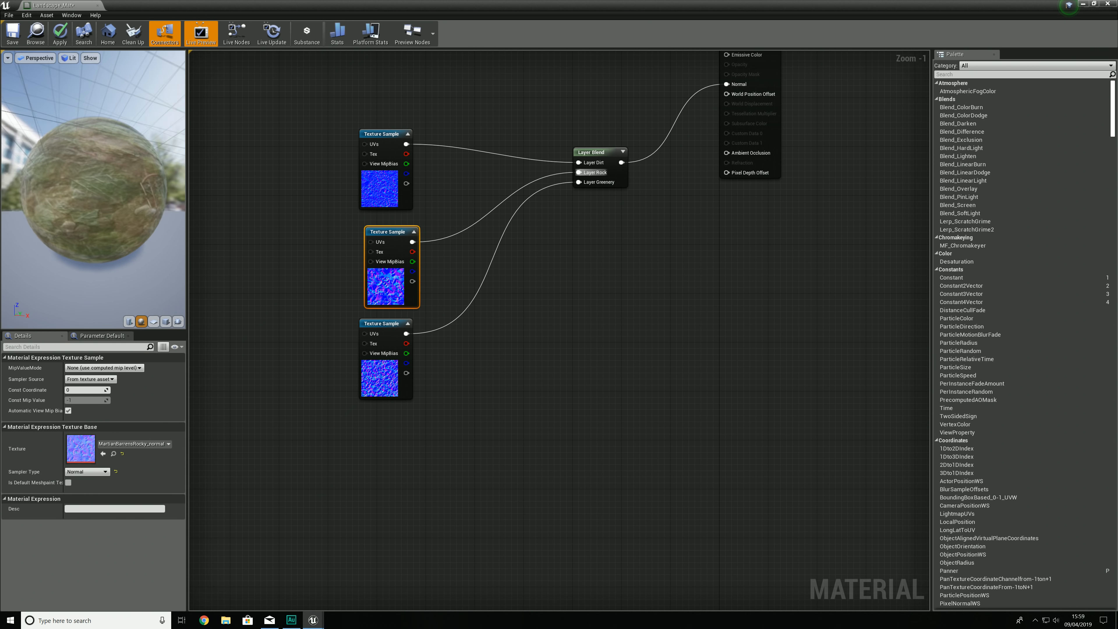
drag(94, 190, 115, 210)
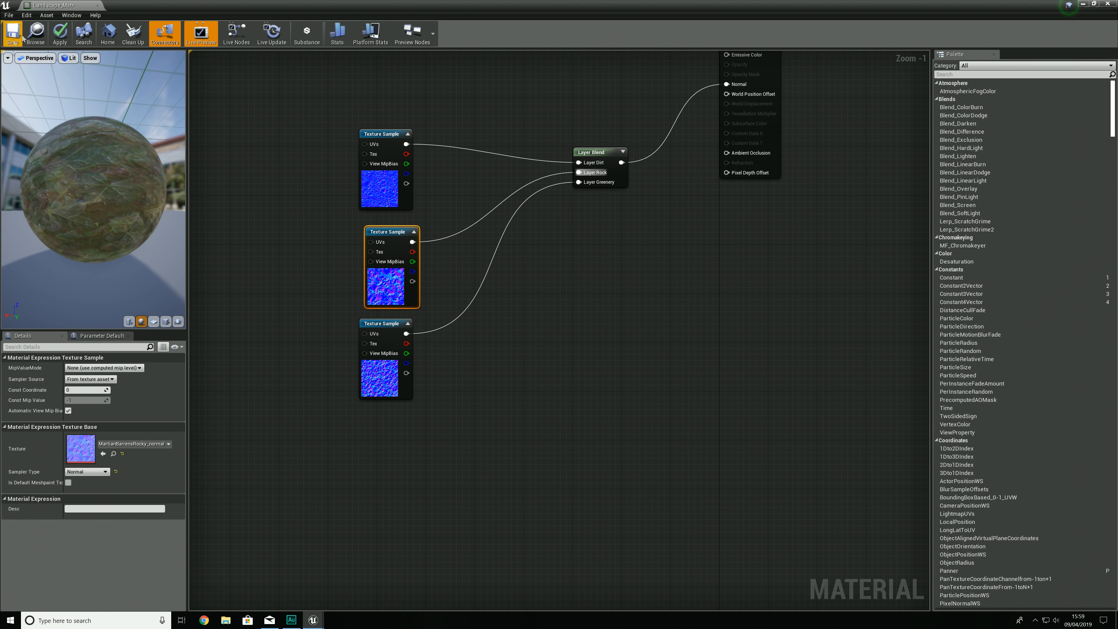
Step: Apply and save the Landscape_Mat changes and close the material editor
click(56, 37)
click(13, 41)
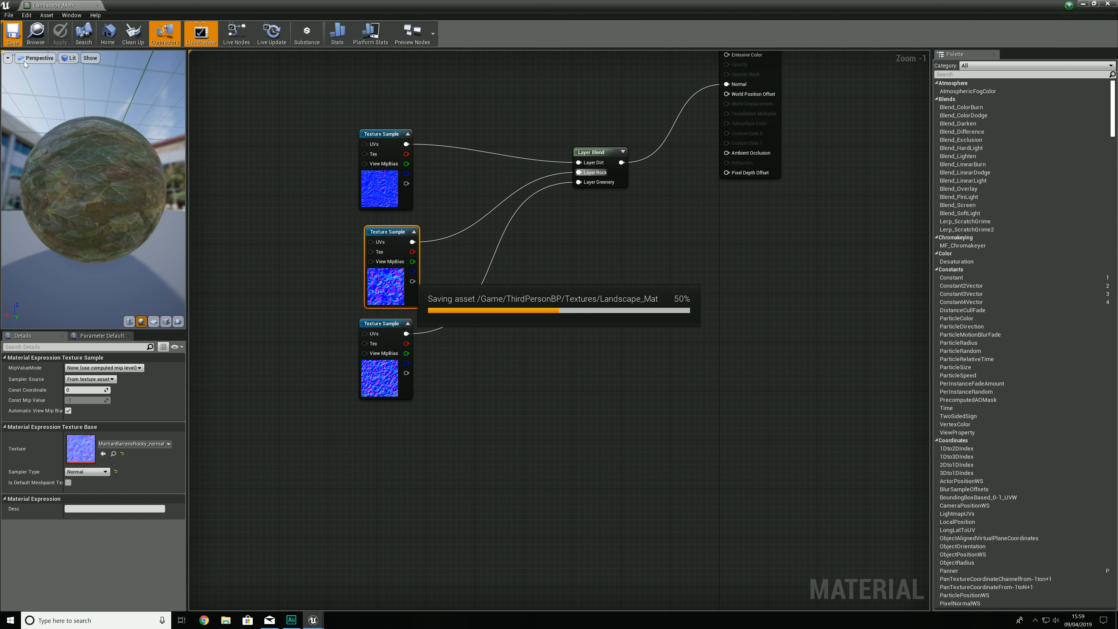
click(97, 6)
mouse_move(378, 184)
right_down()
mouse_move(380, 169)
mouse_move(365, 180)
mouse_move(378, 184)
right_up()
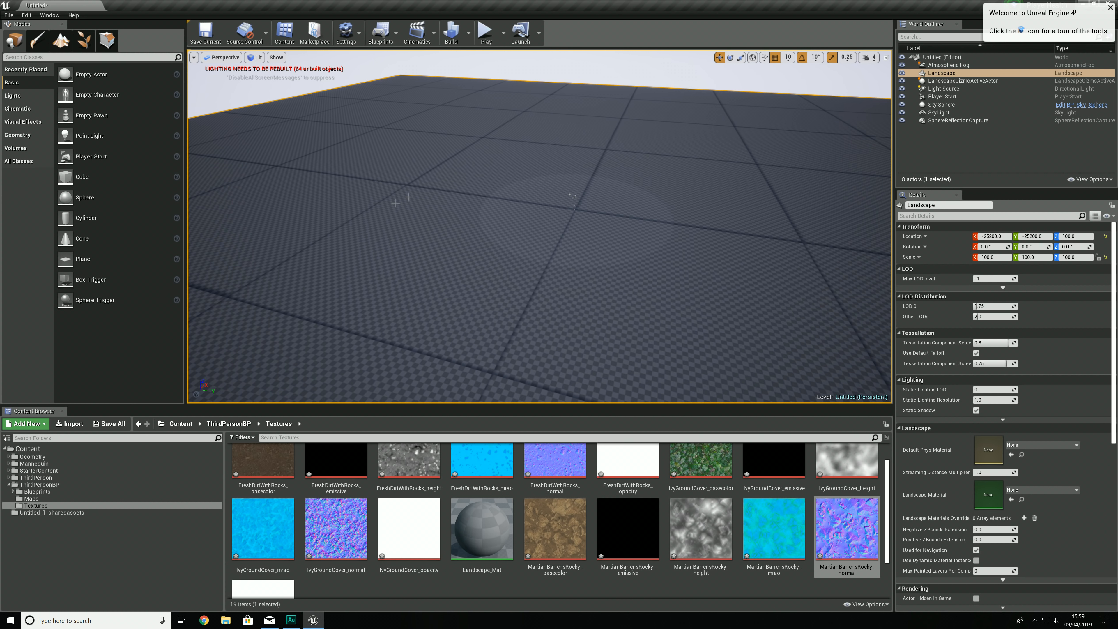
Step: Assign Landscape_Mat to the landscape as its Landscape Material
click(60, 50)
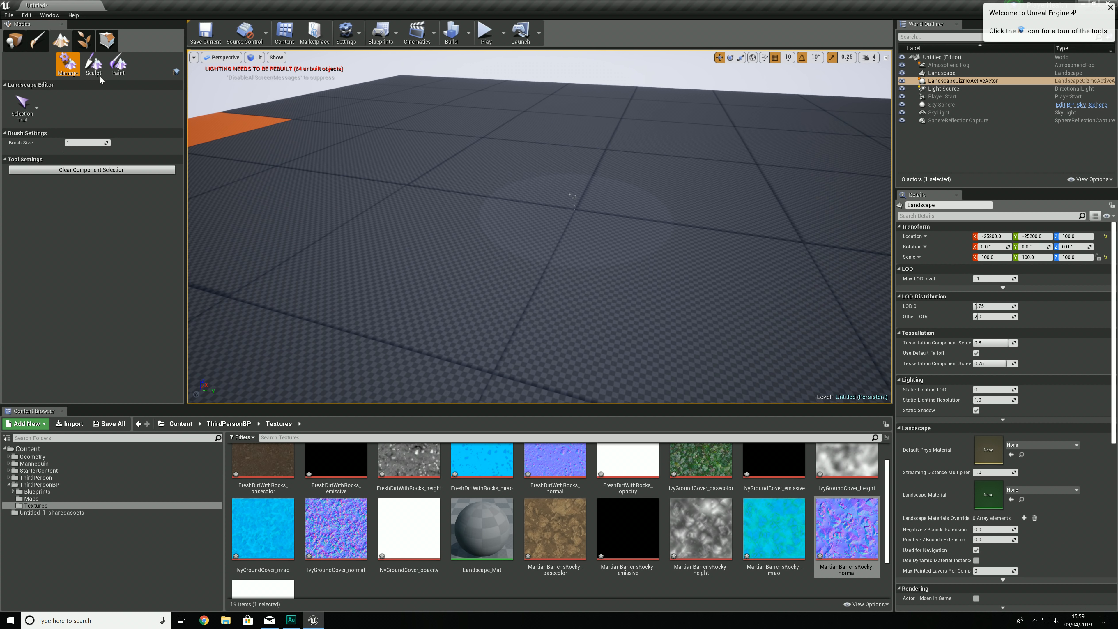
click(118, 64)
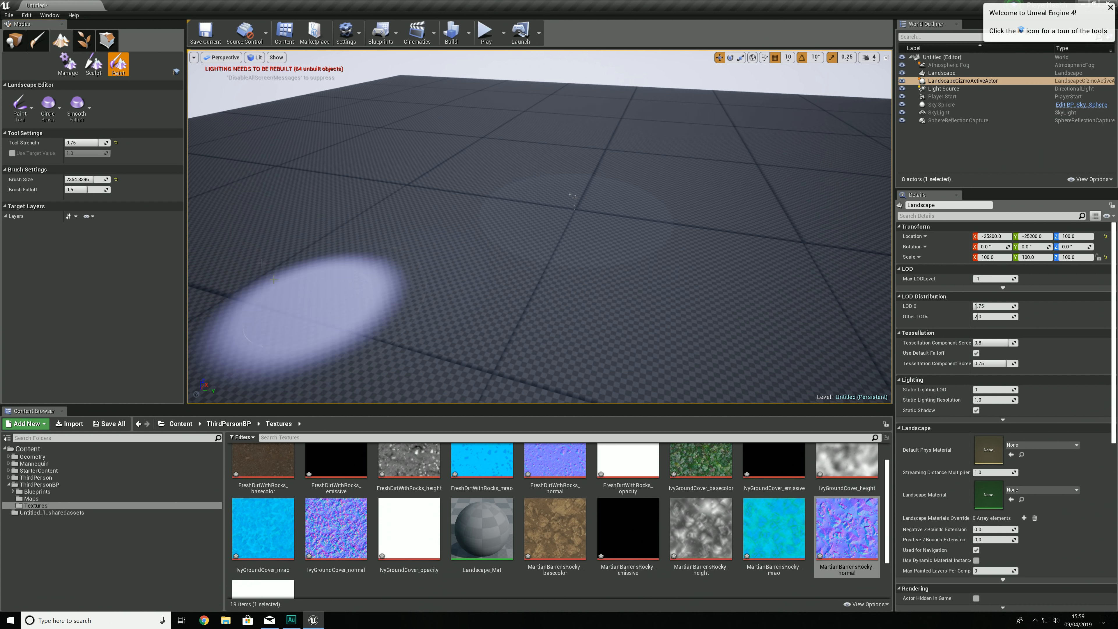
click(20, 48)
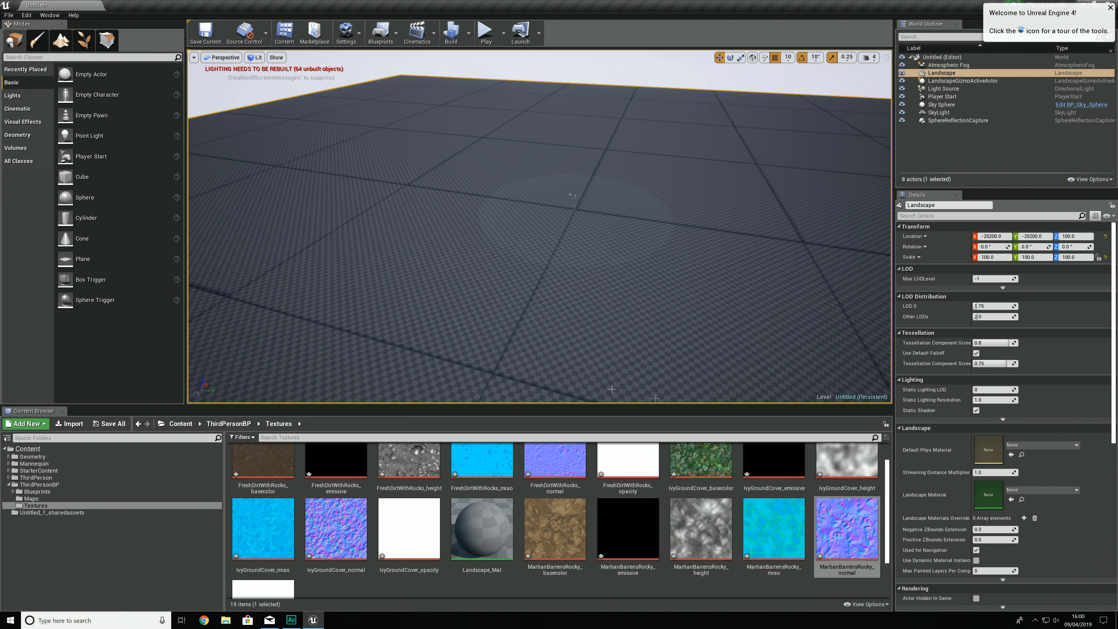
click(507, 522)
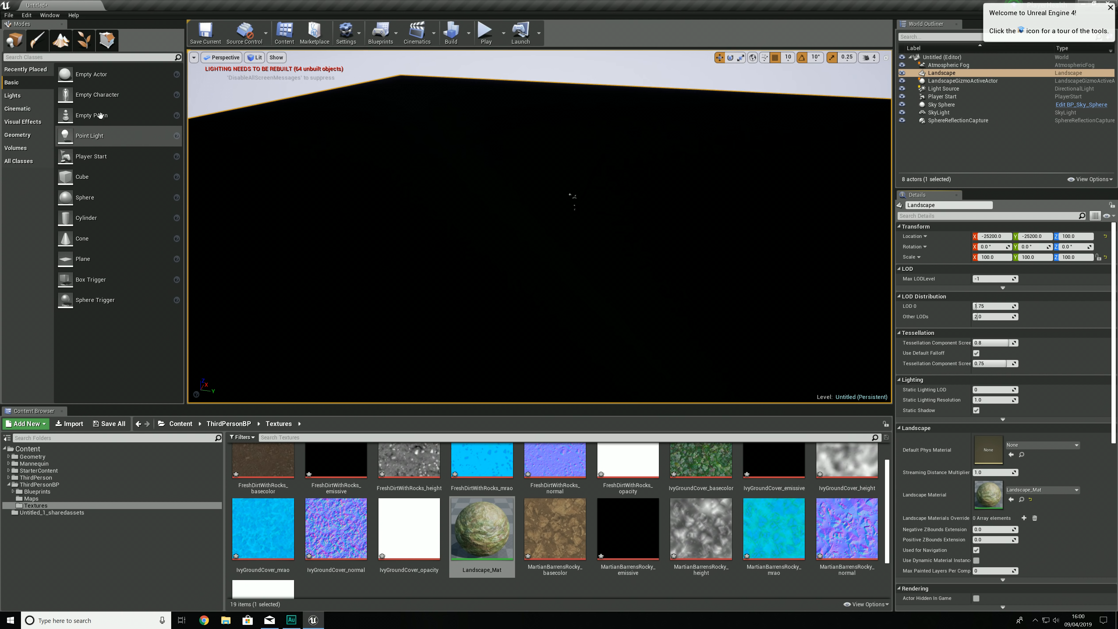
Step: Return to landscape painting and create the weight-blended layer info Dirt_LayerInfo for the Dirt layer in Untitled_1_sharedassets
click(61, 41)
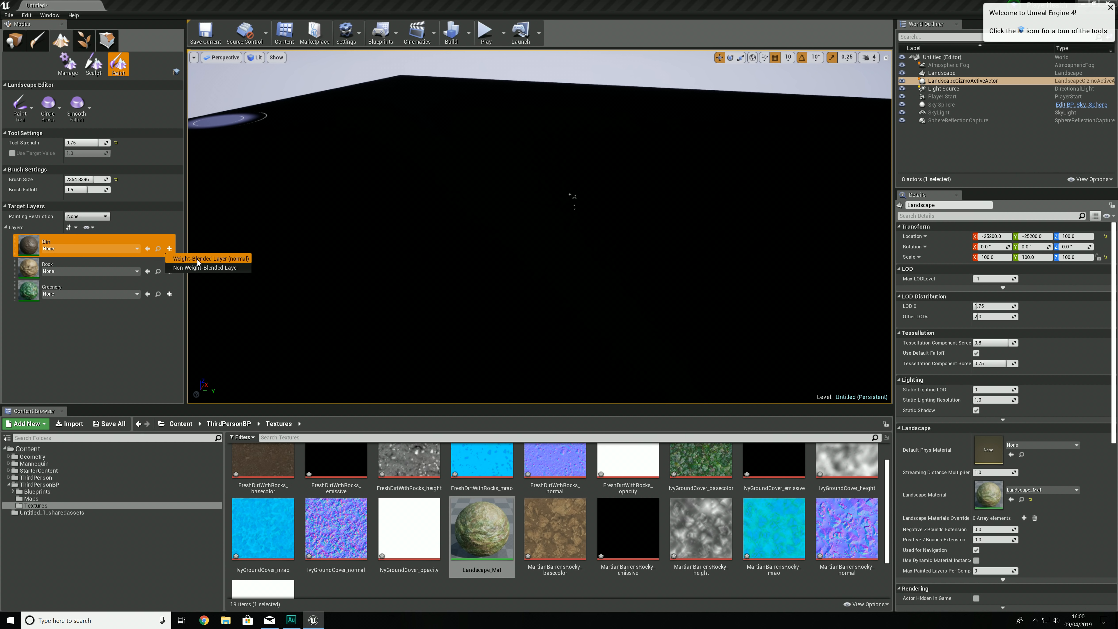
click(198, 260)
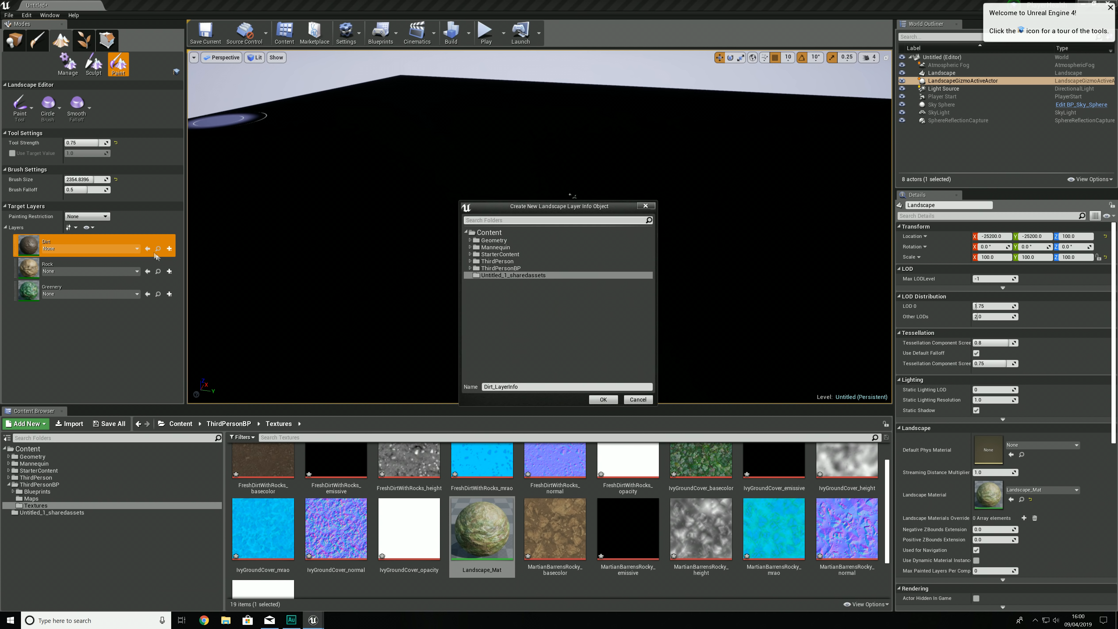
click(603, 400)
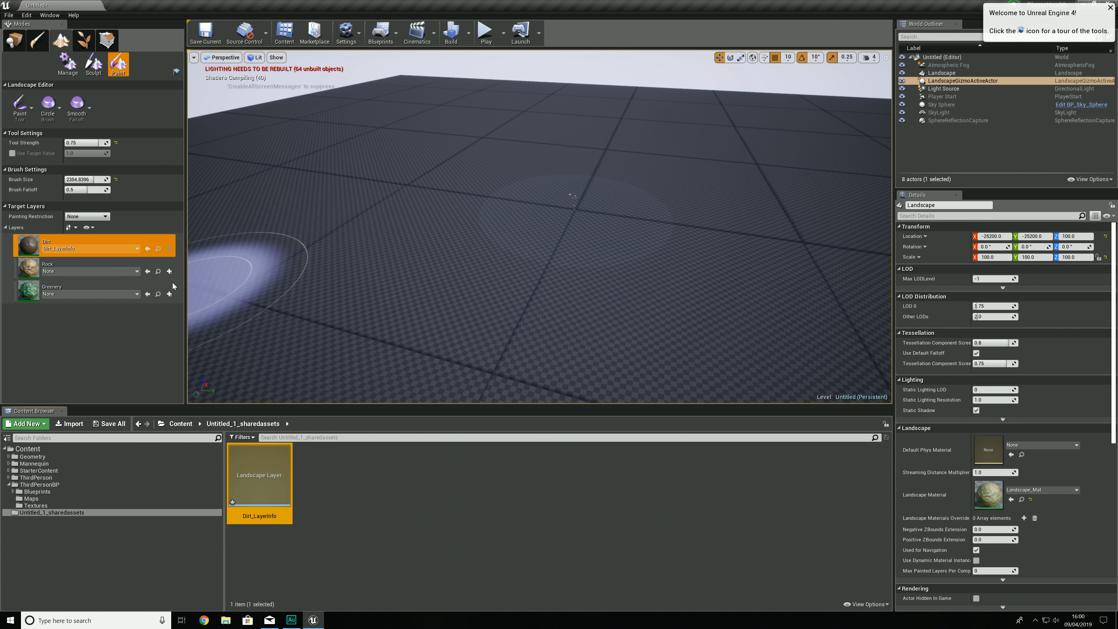
Step: Create the weight-blended layer infos Rock_LayerInfo and Greenery_LayerInfo for the Rock and Greenery layers in Untitled_1_sharedassets
click(169, 271)
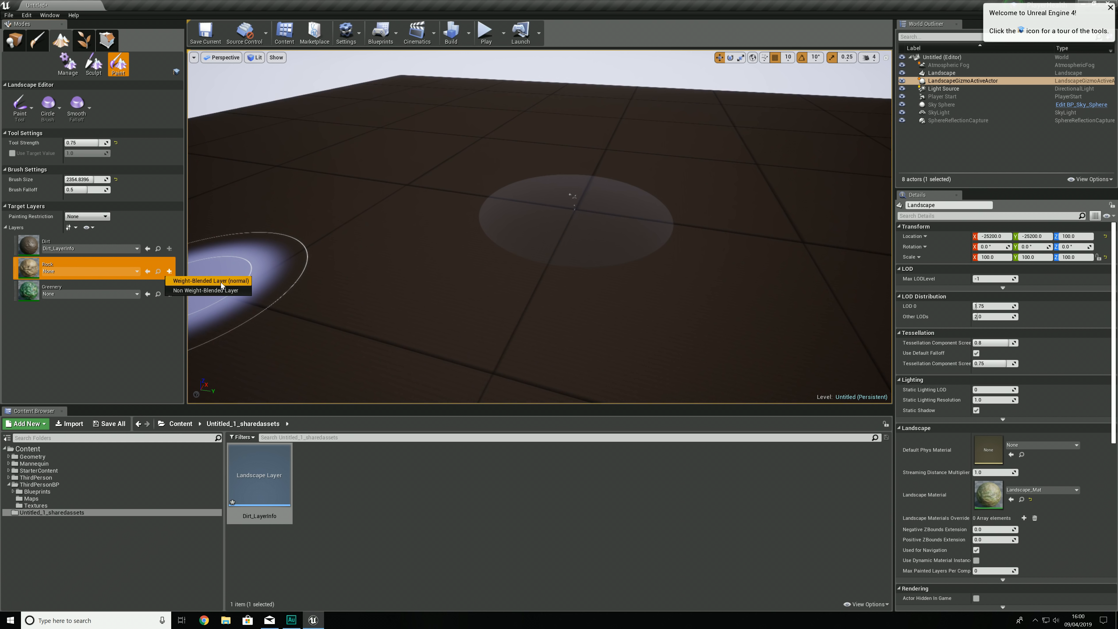
click(207, 281)
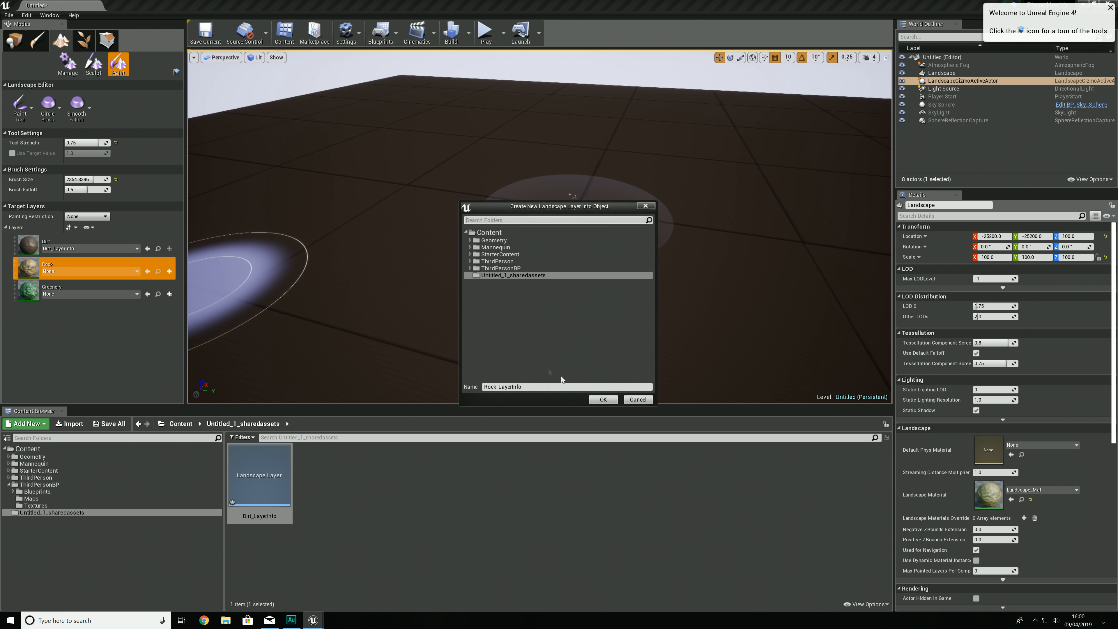
click(603, 399)
click(169, 294)
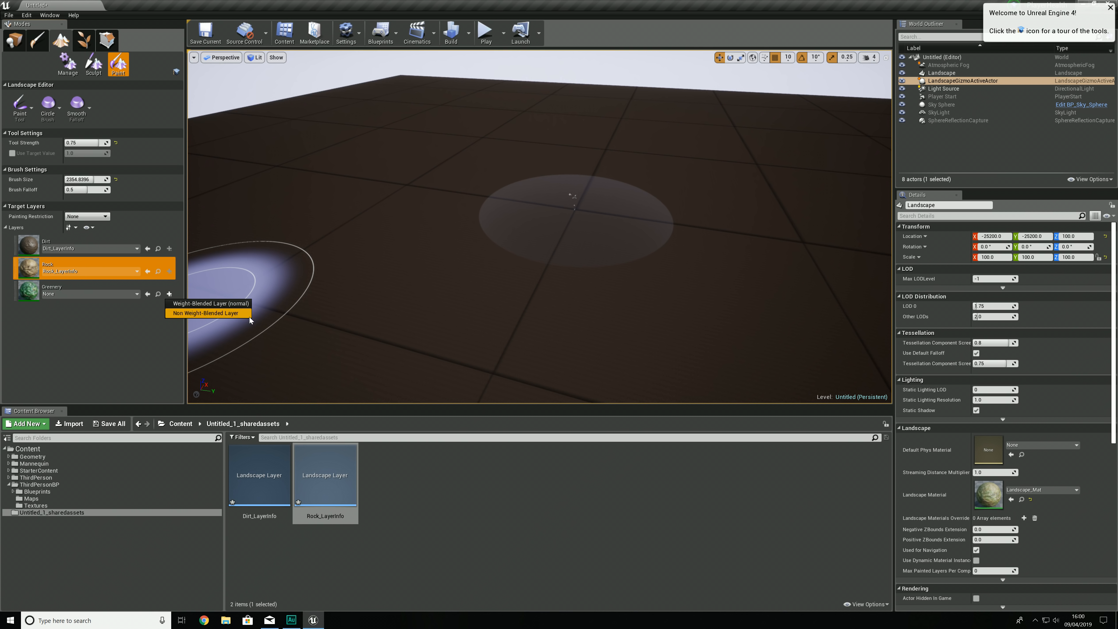
click(225, 306)
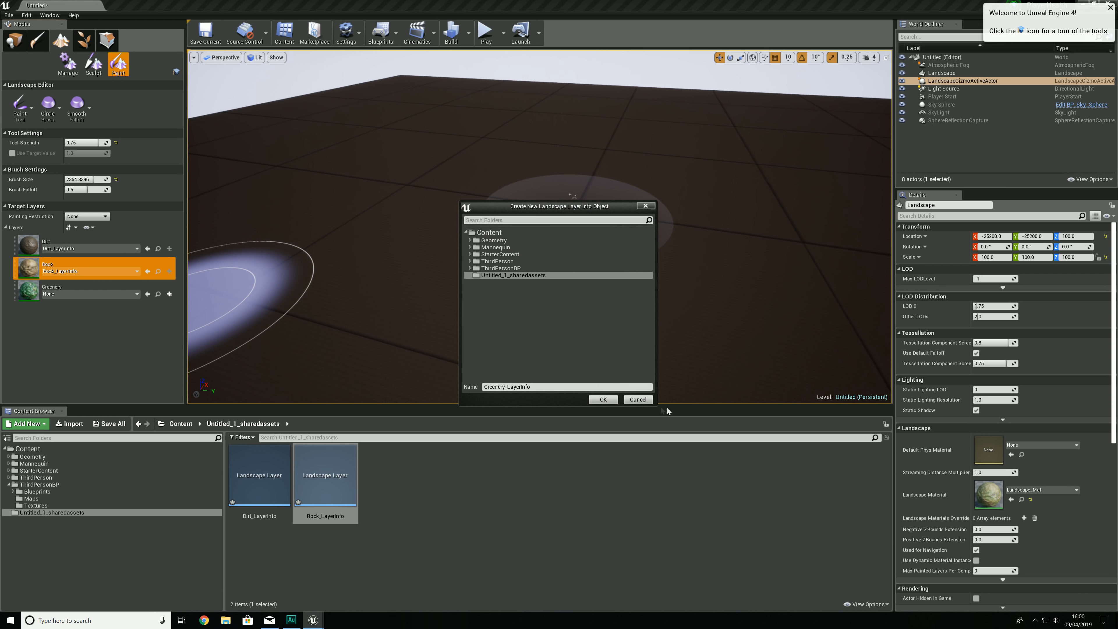
click(603, 400)
Step: Make Rock the active target layer for painting the landscape
mouse_move(616, 108)
right_down()
mouse_move(445, 114)
mouse_move(347, 90)
right_up()
key(w)
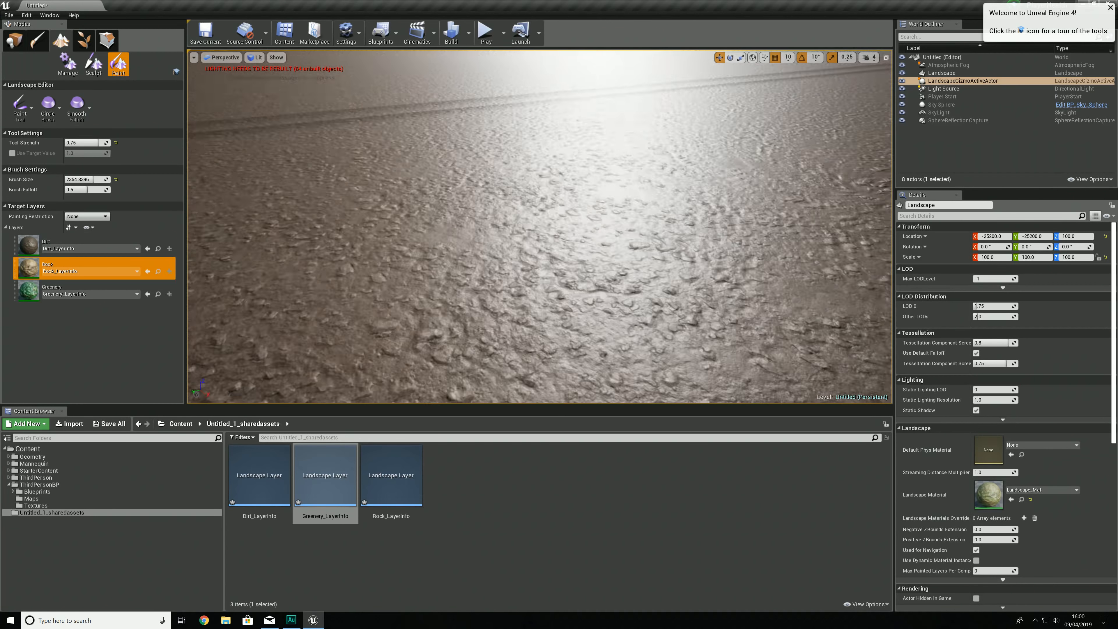
right_drag(379, 304, 475, 283)
right_drag(652, 267, 583, 271)
mouse_move(520, 211)
right_down()
mouse_move(542, 256)
mouse_move(603, 274)
mouse_move(661, 268)
mouse_move(610, 300)
mouse_move(618, 297)
right_up()
click(86, 288)
click(79, 265)
click(89, 240)
click(75, 265)
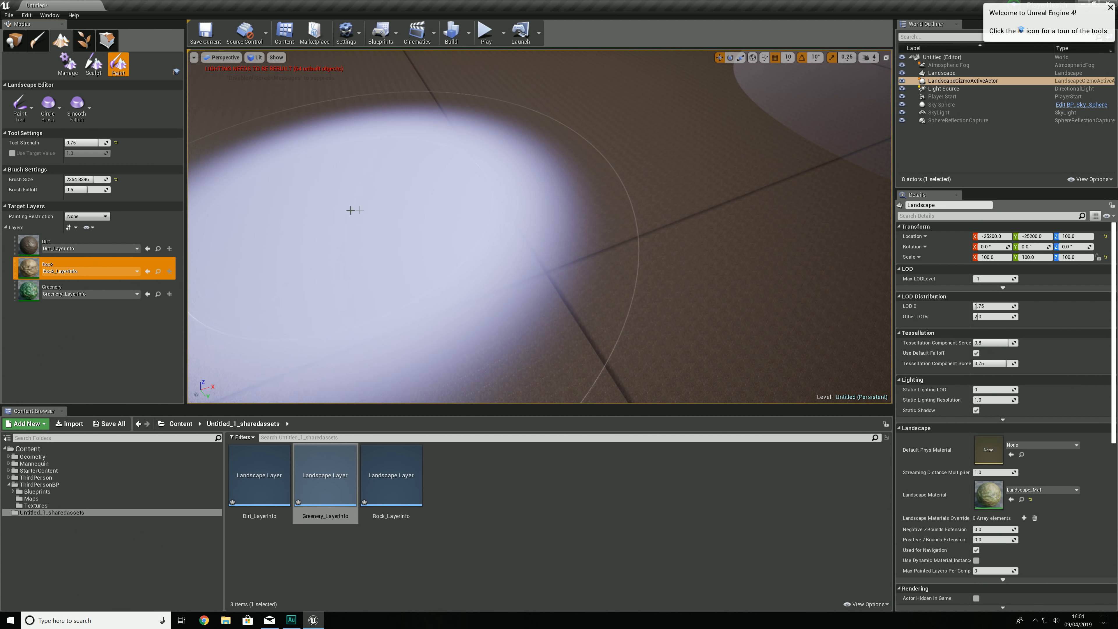
Step: Try painting the Rock layer over an area of the dirt ground and undo the painting
drag(573, 157, 328, 161)
mouse_move(255, 156)
mouse_down()
mouse_move(283, 126)
mouse_move(258, 91)
mouse_move(210, 84)
mouse_move(538, 149)
mouse_up()
mouse_move(634, 190)
right_down()
mouse_move(546, 176)
mouse_move(524, 132)
mouse_move(528, 157)
mouse_move(638, 198)
mouse_move(746, 183)
right_up()
key(w)
key(s)
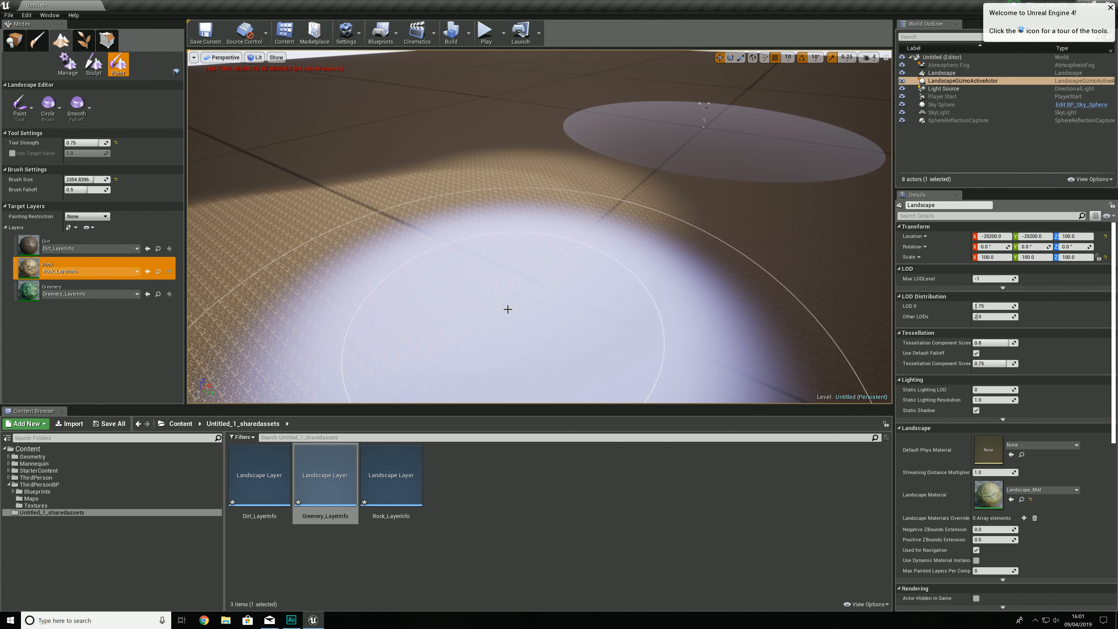
key(ctrl+z)
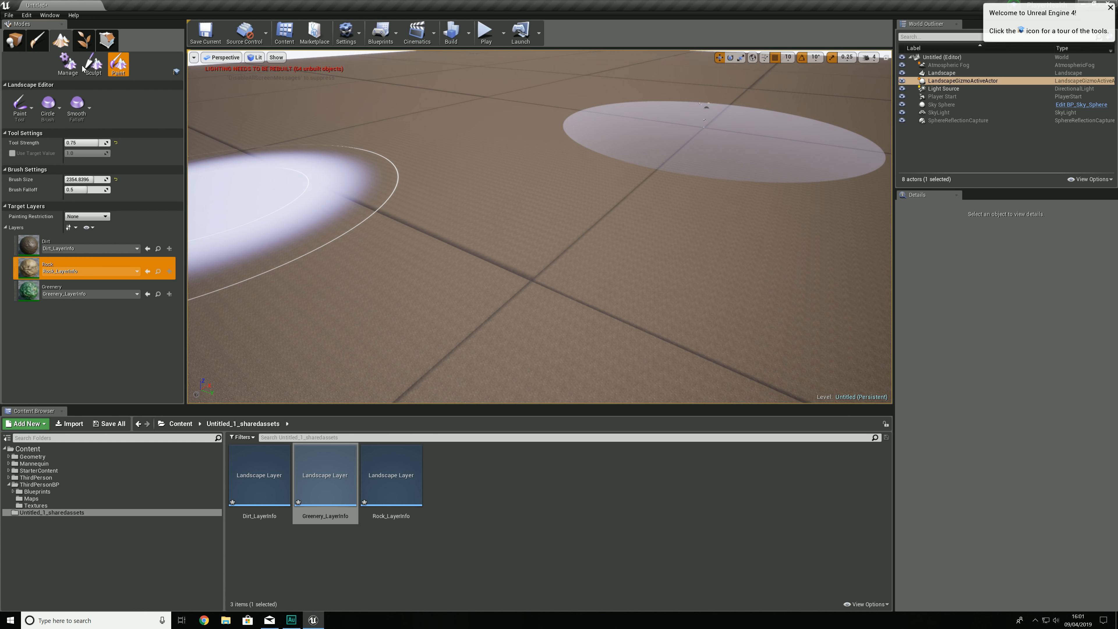
Step: Switch to landscape sculpting and raise several tall hills and ridges on the flat terrain with the Sculpt tool
click(93, 66)
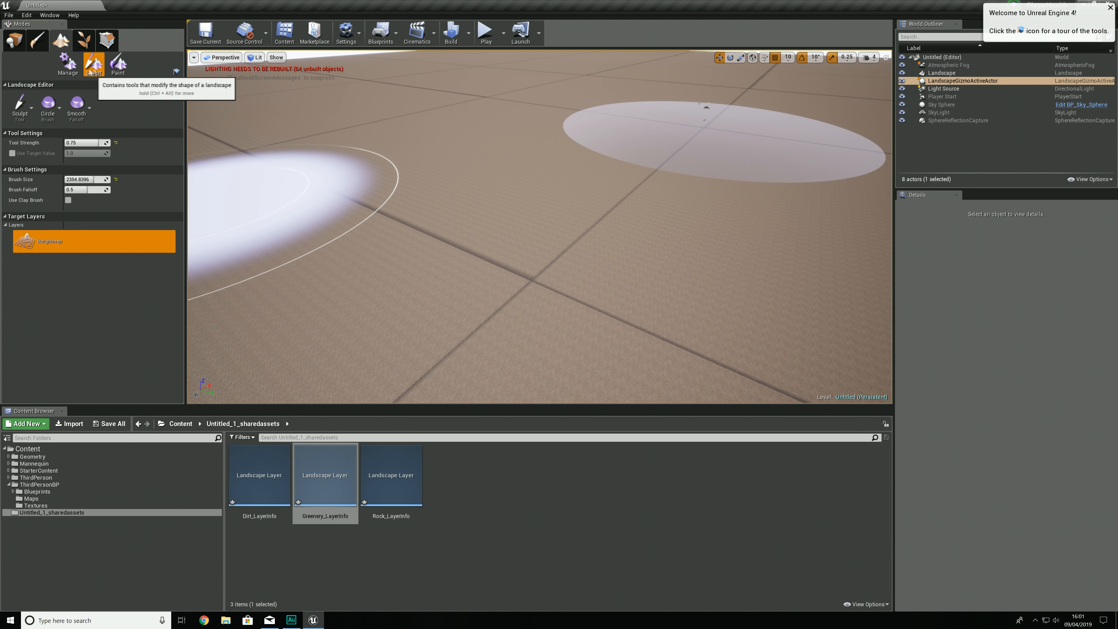
mouse_move(489, 219)
right_down()
mouse_move(434, 247)
mouse_move(493, 220)
right_up()
key(s)
click(20, 106)
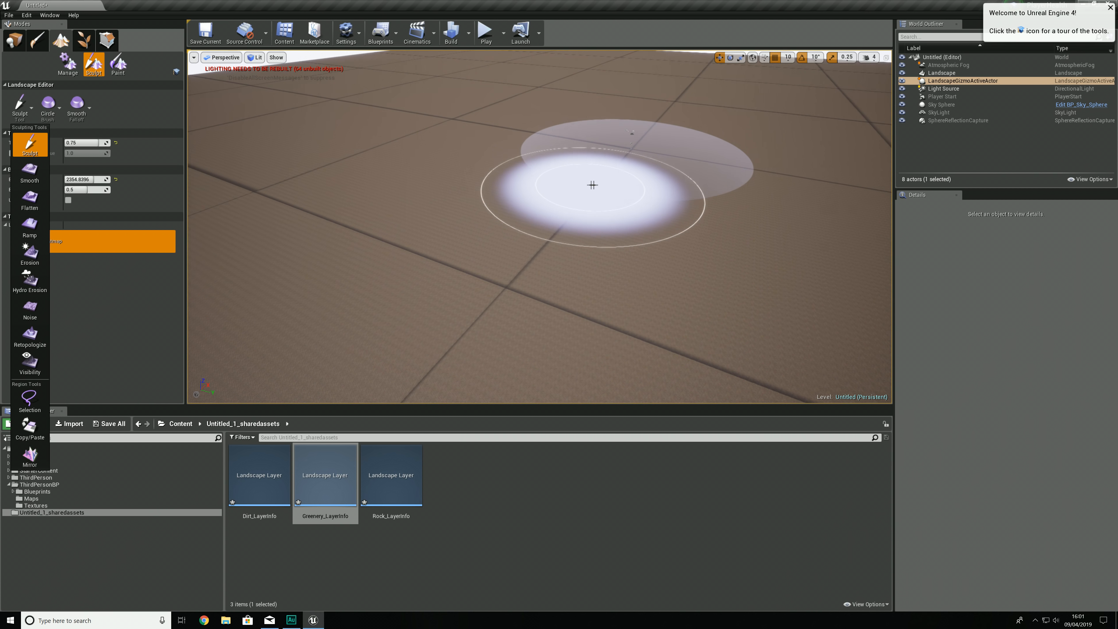
mouse_move(592, 182)
mouse_down()
mouse_move(529, 215)
mouse_move(234, 314)
mouse_up()
right_drag(234, 314, 194, 308)
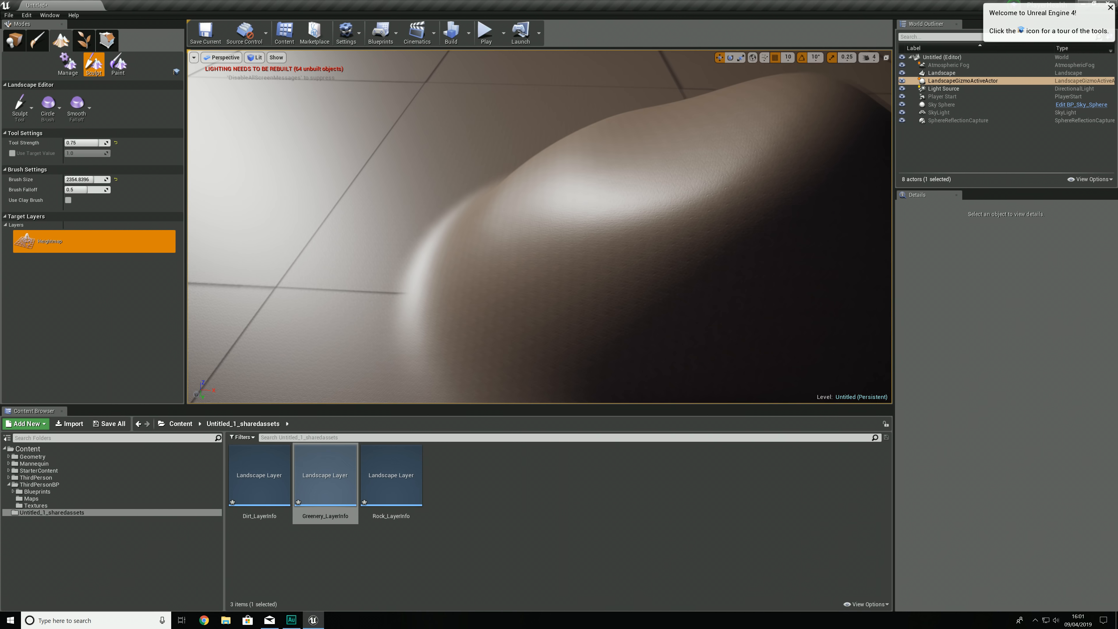
mouse_move(559, 185)
mouse_down()
mouse_move(601, 267)
mouse_move(309, 310)
mouse_move(639, 297)
mouse_move(739, 263)
mouse_move(532, 362)
mouse_up()
mouse_move(531, 363)
right_down()
mouse_move(576, 359)
mouse_move(544, 337)
mouse_move(557, 337)
mouse_move(530, 359)
right_up()
mouse_move(664, 268)
mouse_down()
mouse_move(433, 327)
mouse_move(537, 148)
mouse_up()
mouse_move(537, 148)
right_down()
mouse_move(521, 136)
mouse_move(542, 121)
mouse_move(496, 113)
mouse_move(494, 145)
mouse_move(480, 148)
mouse_move(466, 118)
right_up()
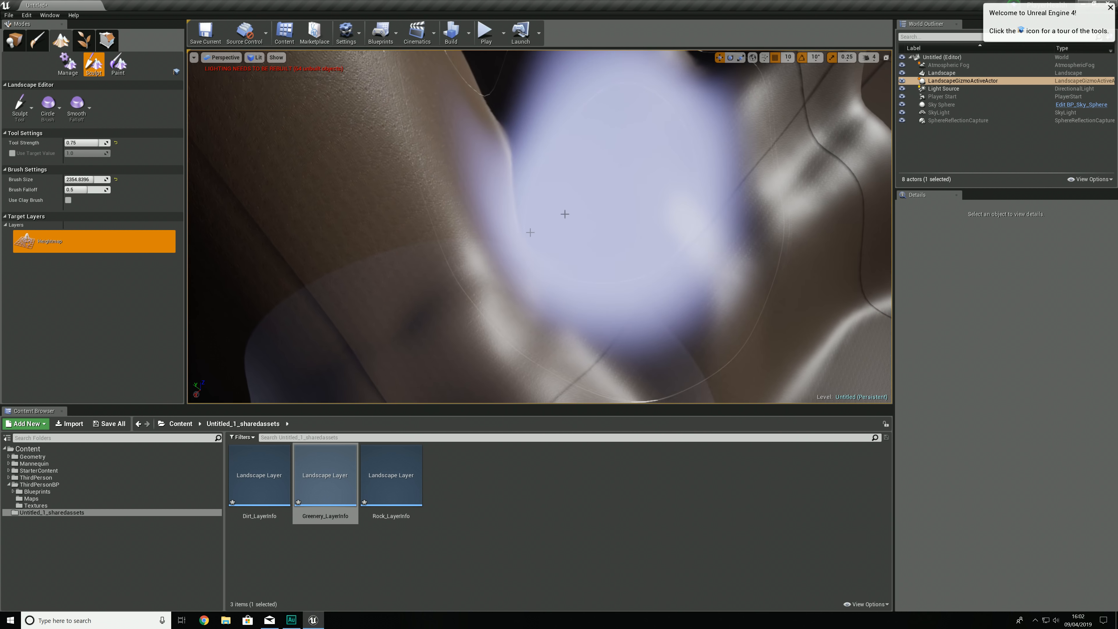
Step: Reduce the brush size and flatten the ground between the hills into a level area with the Flatten tool
drag(564, 215, 537, 224)
mouse_move(534, 209)
right_down()
mouse_move(524, 163)
mouse_move(467, 185)
mouse_move(396, 172)
right_up()
click(22, 108)
click(30, 199)
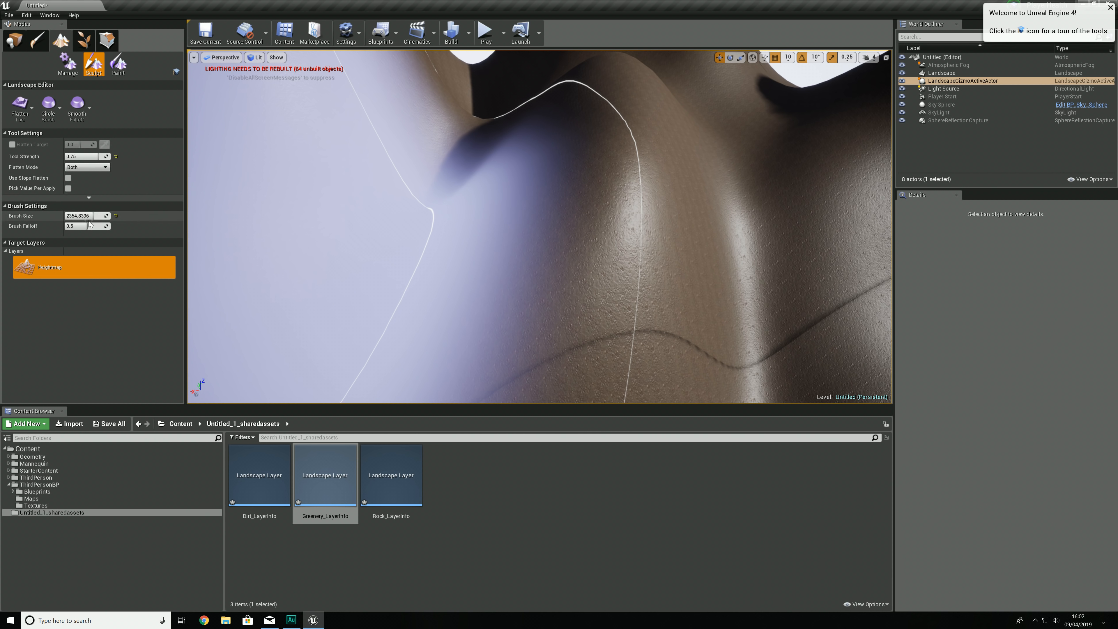
mouse_move(97, 215)
mouse_down()
mouse_move(72, 216)
mouse_move(97, 217)
mouse_up()
mouse_move(389, 228)
mouse_down()
mouse_move(497, 238)
mouse_move(510, 190)
mouse_move(422, 189)
mouse_move(541, 182)
mouse_move(611, 198)
mouse_move(462, 170)
mouse_move(507, 182)
mouse_move(397, 239)
mouse_move(495, 245)
mouse_up()
mouse_move(495, 244)
right_down()
mouse_move(559, 269)
mouse_move(511, 220)
mouse_move(526, 218)
right_up()
key(s)
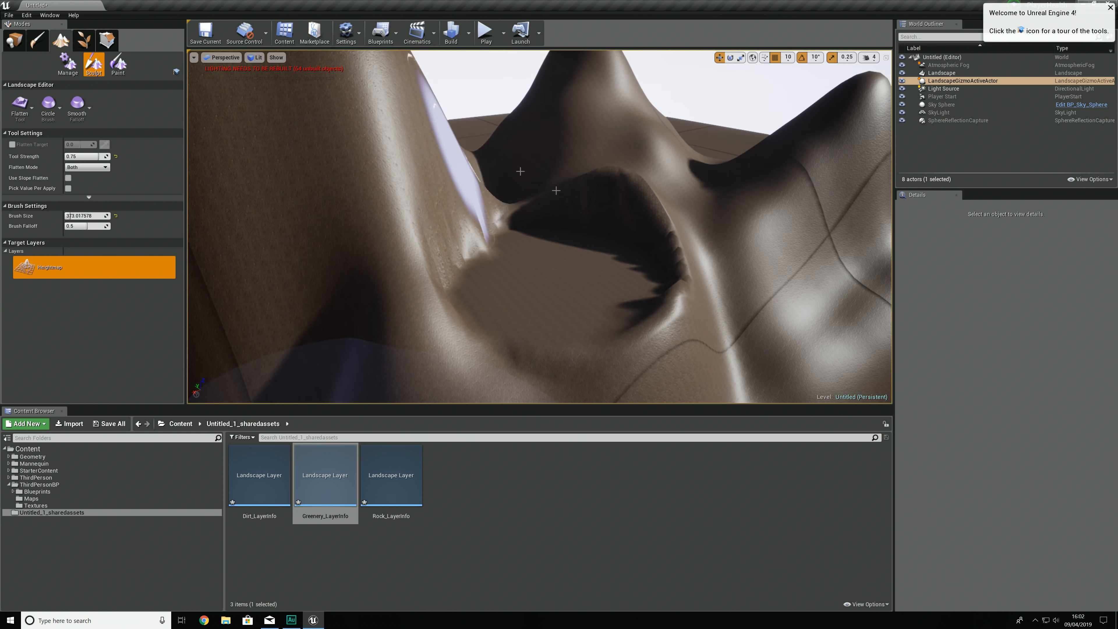
Step: Soften the rough edges and steep rim around the flattened area with the Smooth tool
click(20, 105)
click(30, 166)
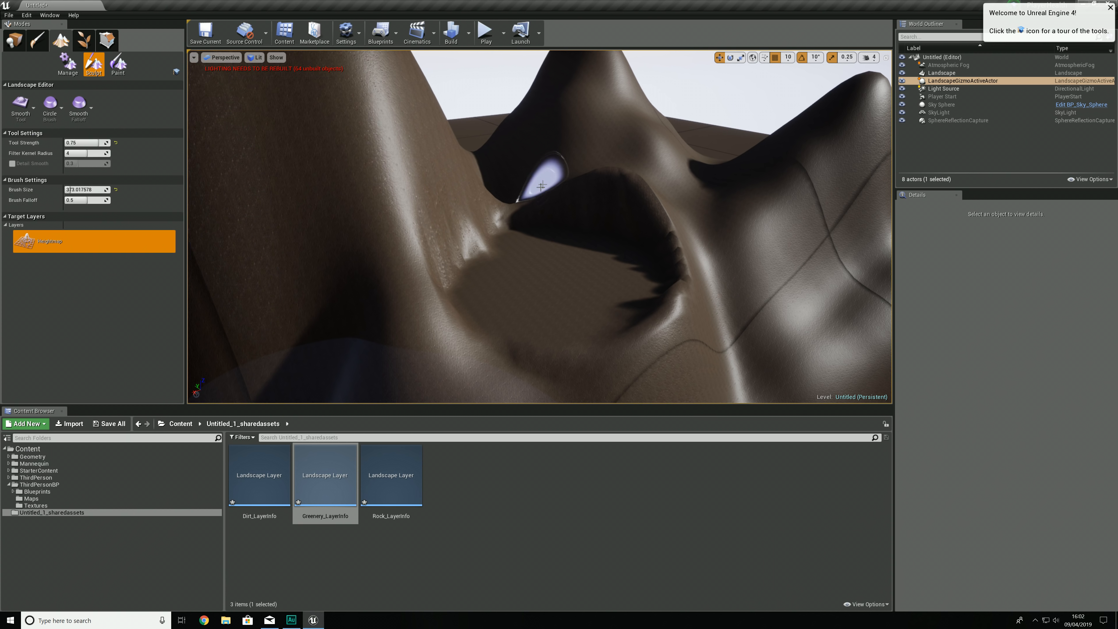
mouse_move(586, 201)
mouse_down()
mouse_move(600, 220)
mouse_move(662, 237)
mouse_move(532, 195)
mouse_move(683, 351)
mouse_move(419, 213)
mouse_move(555, 344)
mouse_move(643, 267)
mouse_up()
mouse_move(643, 267)
right_down()
mouse_move(682, 289)
mouse_move(612, 295)
mouse_move(647, 282)
right_up()
key(w)
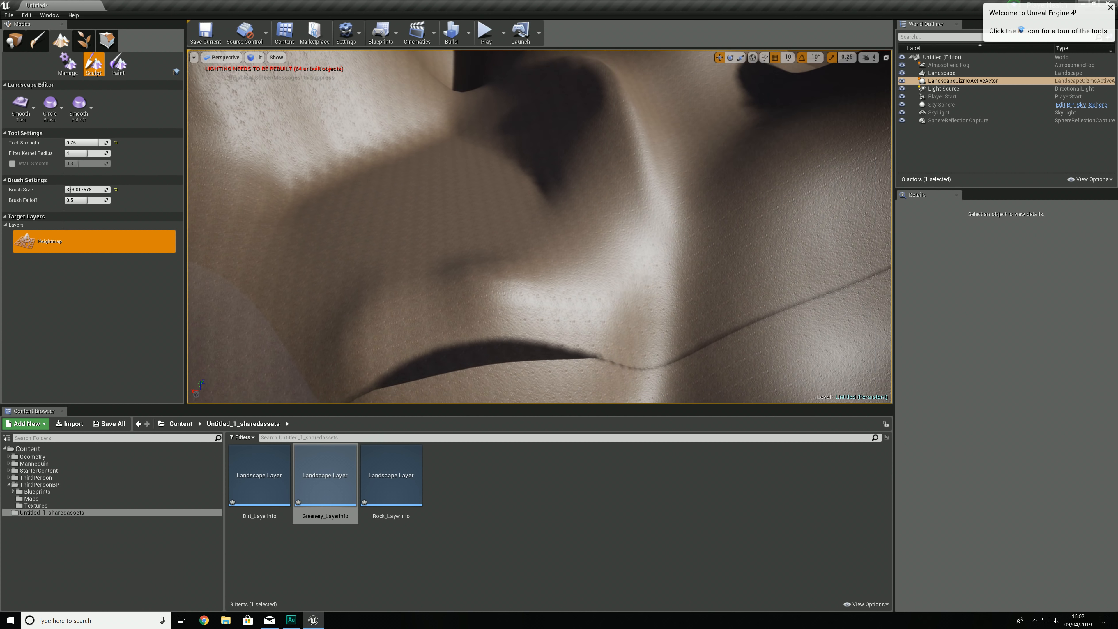
Step: Switch to landscape painting and paint the Rock layer over the slopes surrounding the flattened area
click(125, 66)
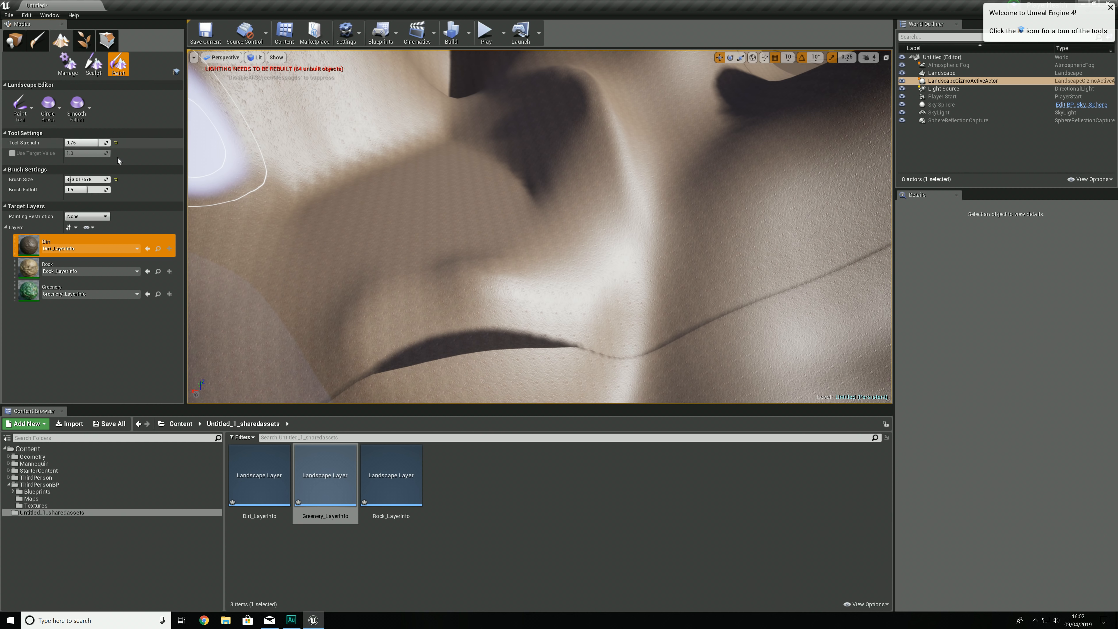
right_drag(529, 187, 542, 199)
click(62, 266)
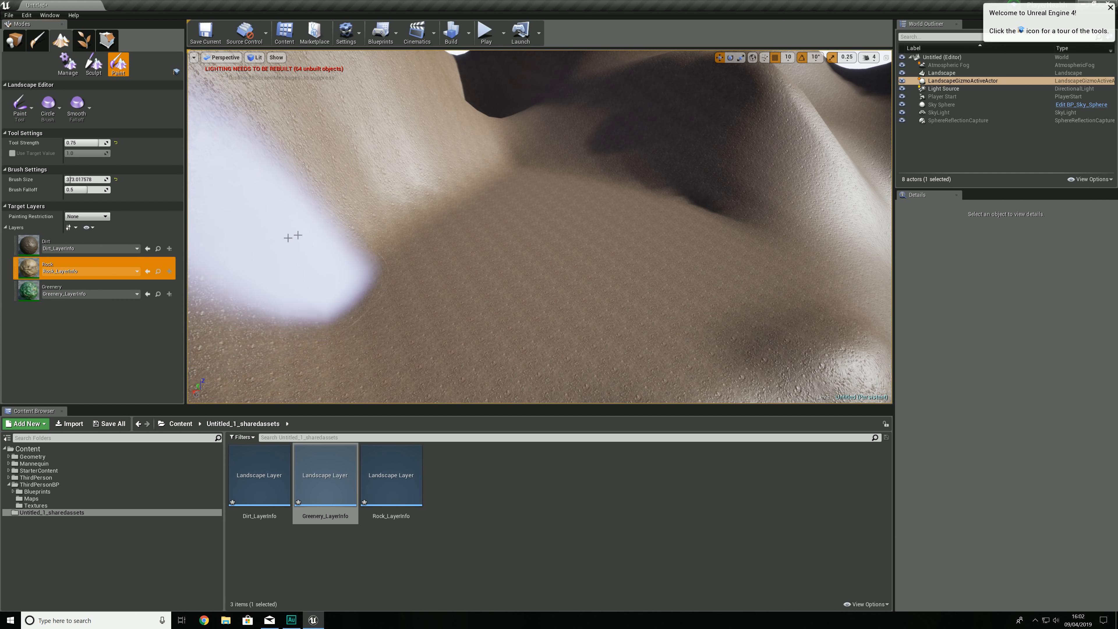
right_drag(360, 142, 374, 136)
mouse_move(250, 202)
right_down()
mouse_move(211, 198)
mouse_move(217, 189)
right_up()
mouse_move(507, 251)
mouse_down()
mouse_move(474, 305)
mouse_move(462, 154)
mouse_move(374, 113)
mouse_move(562, 102)
mouse_move(639, 186)
mouse_move(731, 237)
mouse_move(816, 262)
mouse_move(782, 243)
mouse_move(833, 390)
mouse_move(651, 424)
mouse_up()
mouse_move(744, 392)
right_down()
mouse_move(850, 414)
mouse_move(837, 436)
mouse_move(731, 419)
mouse_move(722, 379)
mouse_move(660, 374)
mouse_move(810, 396)
mouse_move(1000, 368)
right_up()
key(w)
right_drag(1000, 368, 1012, 368)
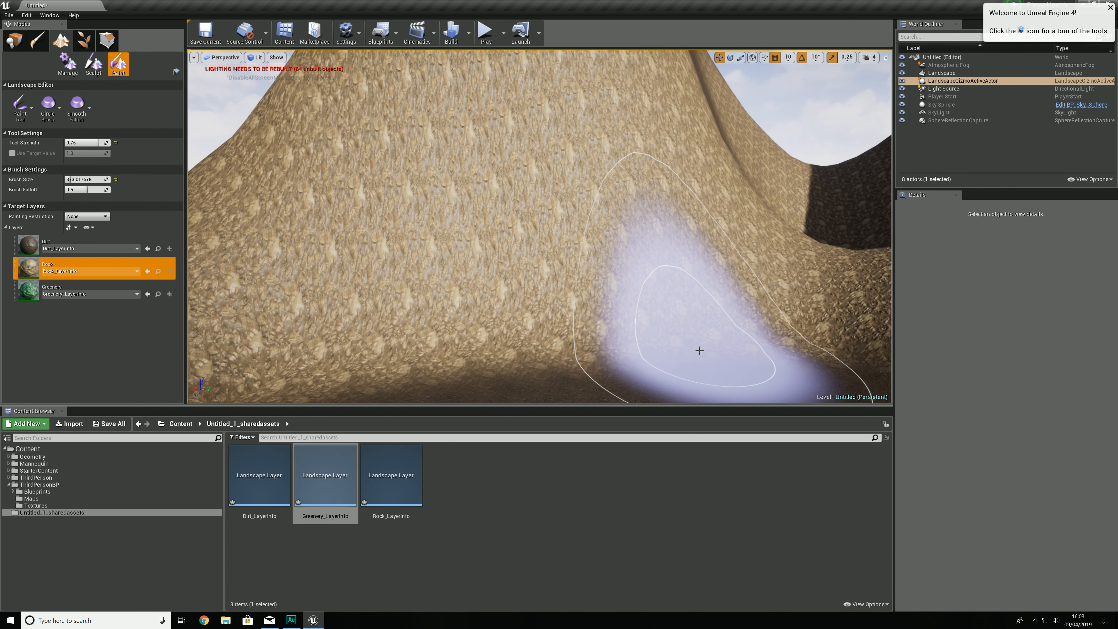
key(w)
mouse_move(547, 337)
right_down()
mouse_move(630, 357)
mouse_move(482, 344)
mouse_move(517, 351)
right_up()
key(s)
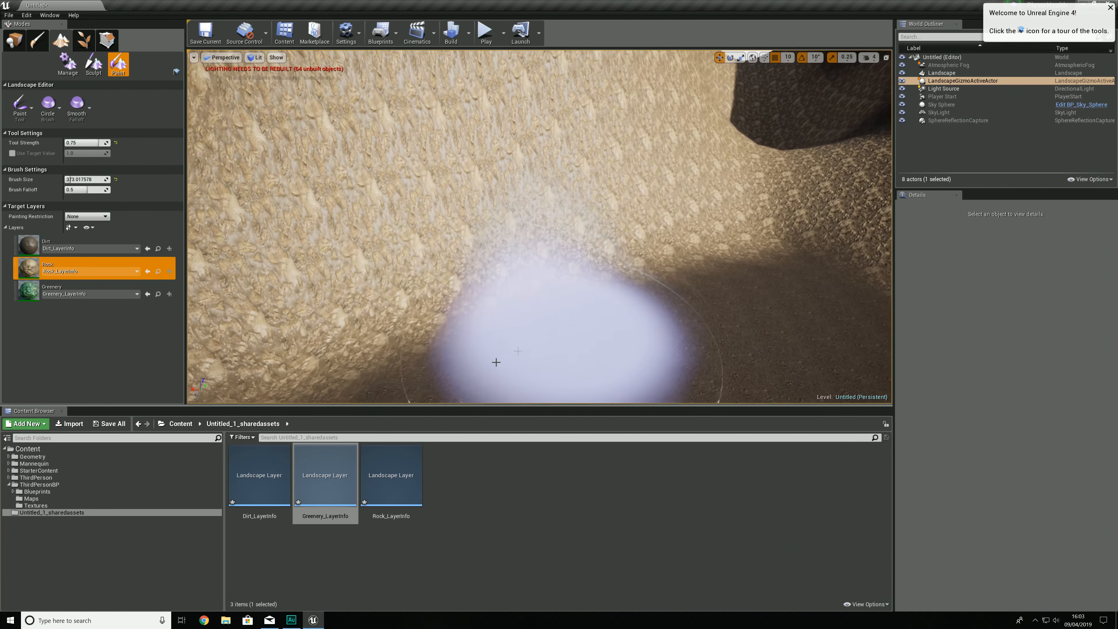
Step: Find the Landscape_Mat material in the ThirdPersonBP folders and open it for editing
click(39, 484)
click(260, 500)
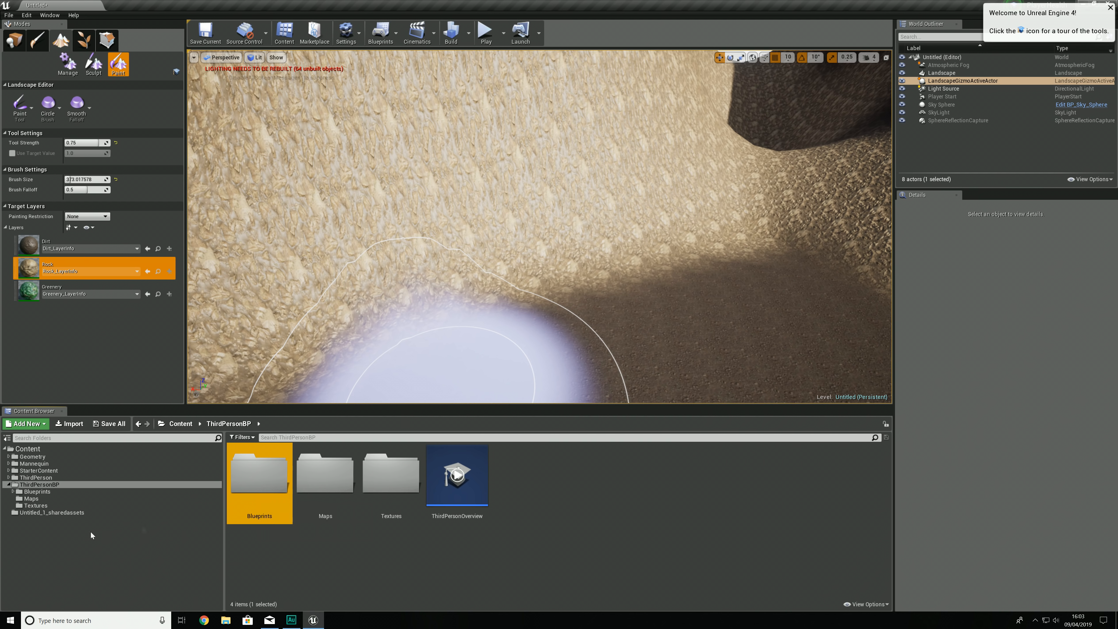
click(81, 499)
click(260, 497)
click(102, 492)
click(103, 484)
double_click(260, 498)
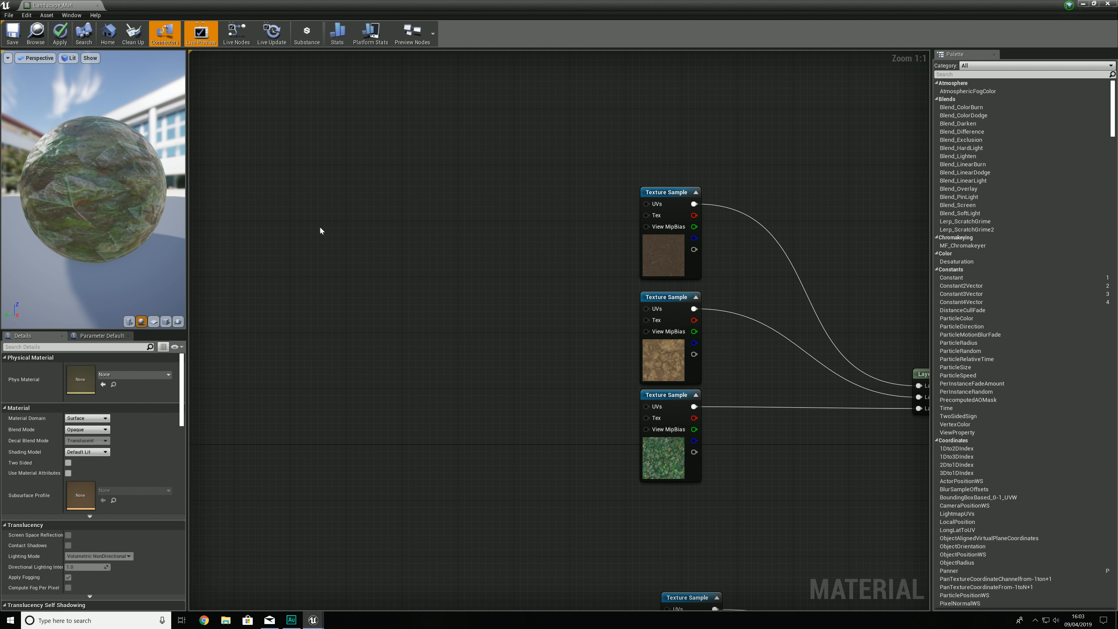
Step: Add a LandscapeLayerCoords node to the material graph beside the base-colour texture samples
right_click(320, 228)
text(landscape)
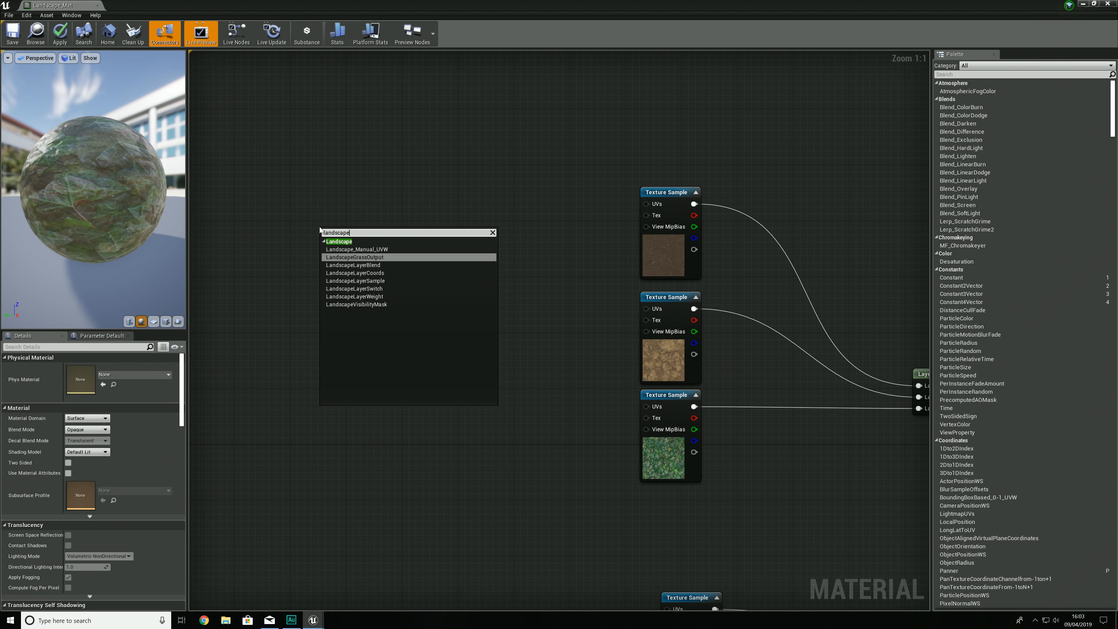
key(Down)
key(Down)
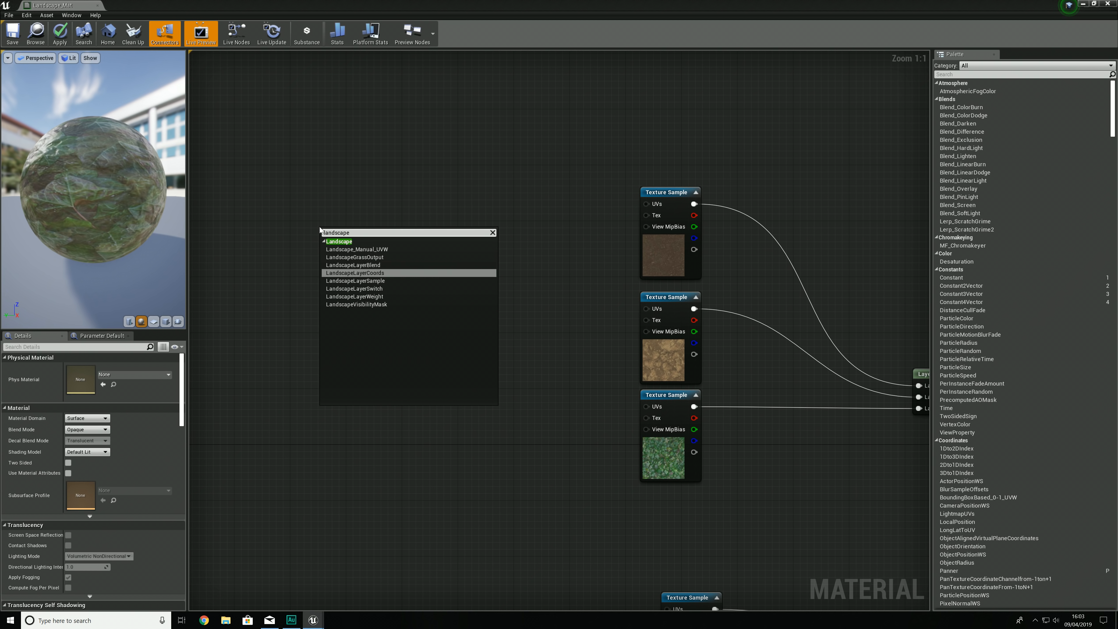
key(Return)
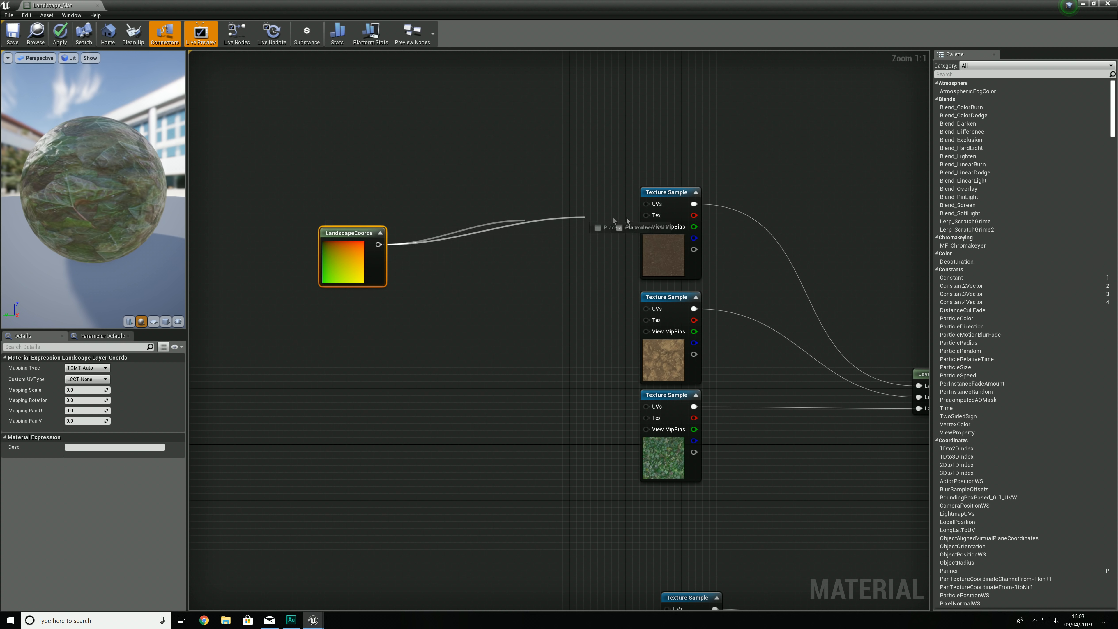
Step: Connect the LandscapeCoords output to the UVs of all base-colour and normal Texture Samples
drag(655, 204, 656, 204)
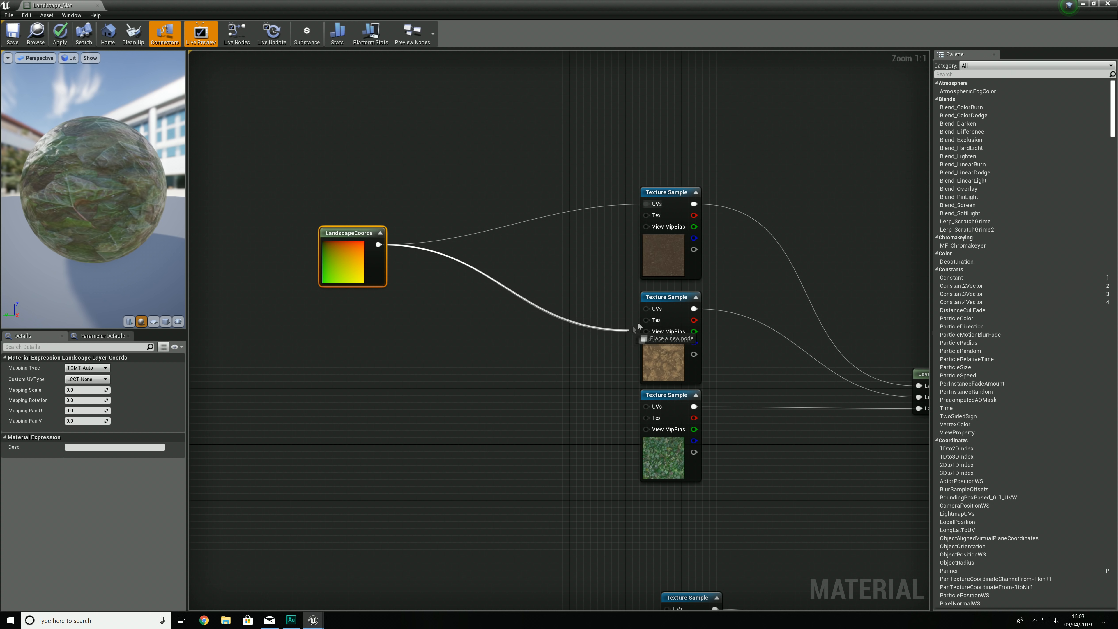
drag(656, 313, 656, 310)
drag(646, 407, 378, 245)
scroll(513, 308, down, 2)
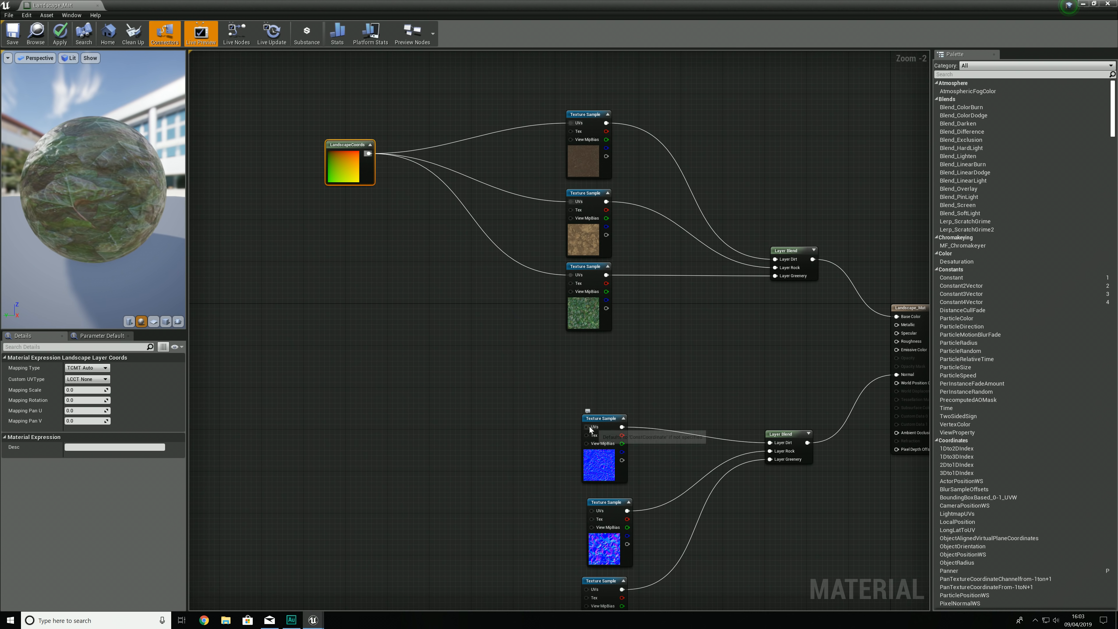
drag(370, 155, 592, 513)
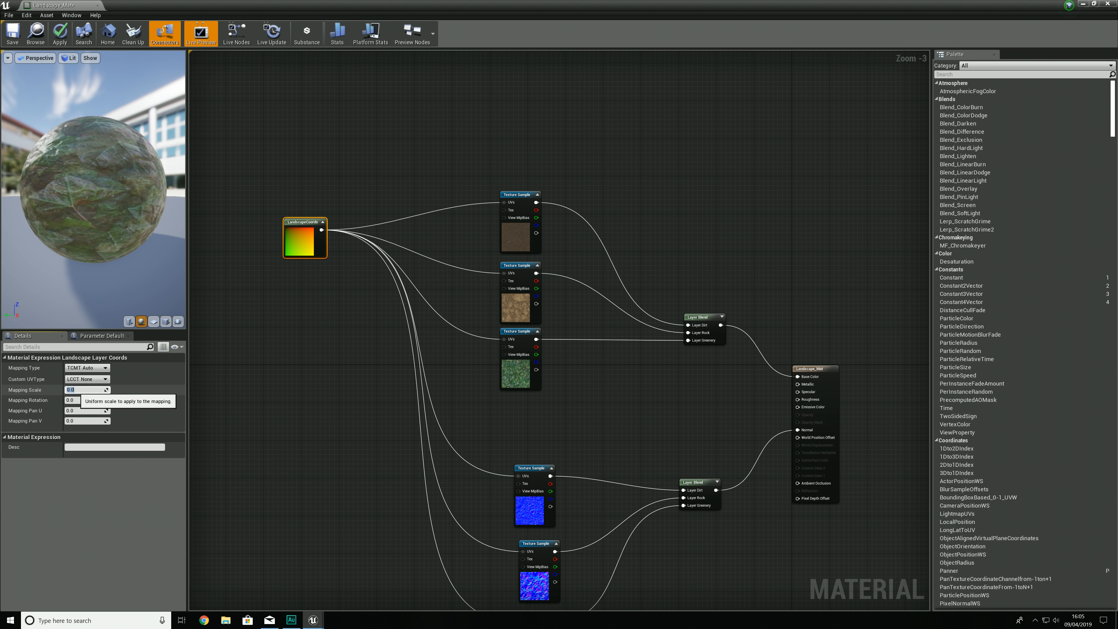
Step: Set the LandscapeCoords Mapping Scale to 5.0, apply the material changes and check the texture on the terrain
key(Return)
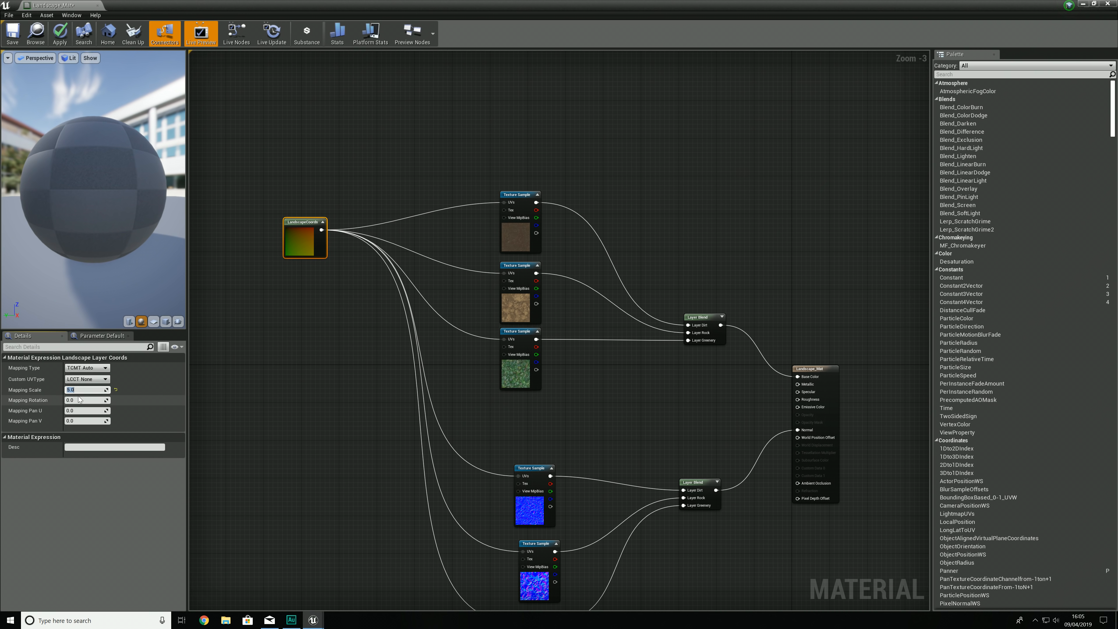
mouse_move(83, 148)
mouse_down()
mouse_move(141, 169)
mouse_move(69, 149)
mouse_up()
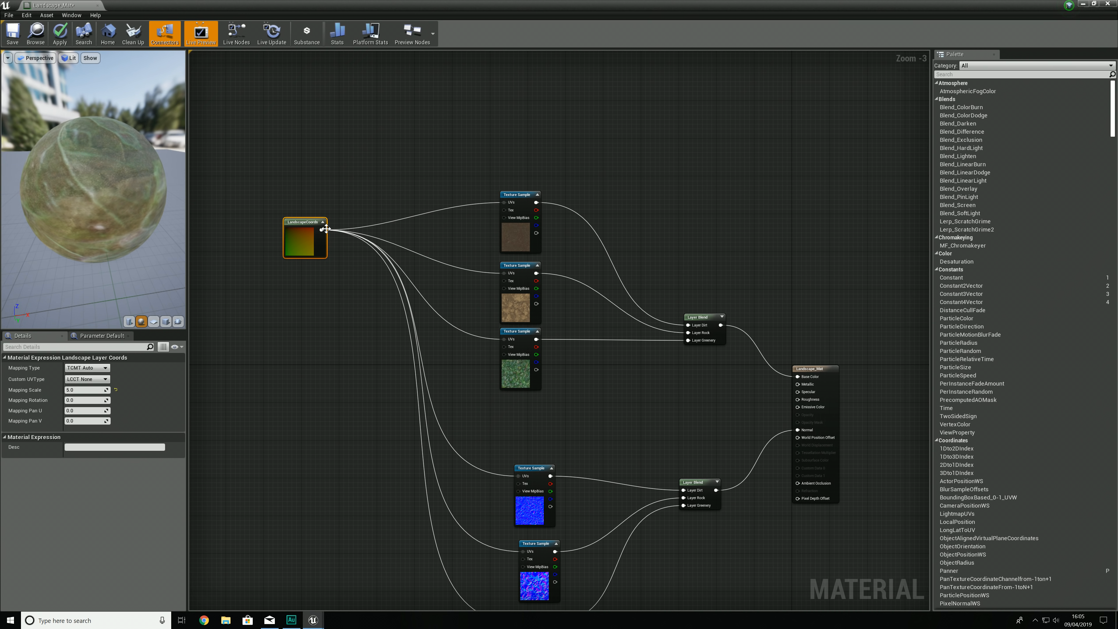
right_drag(514, 588, 528, 477)
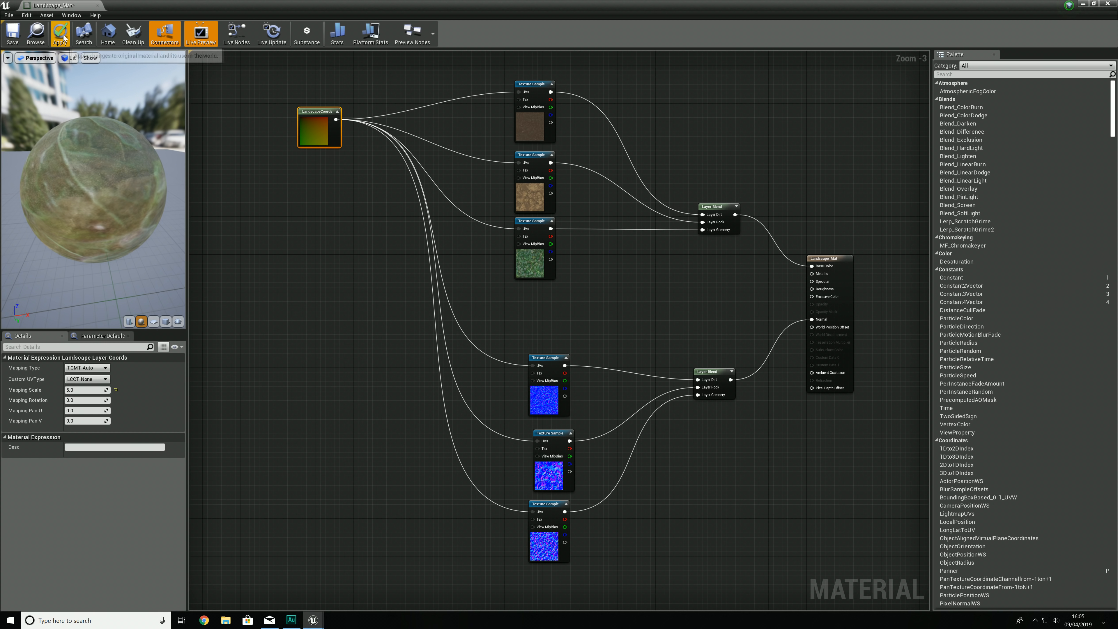
click(97, 5)
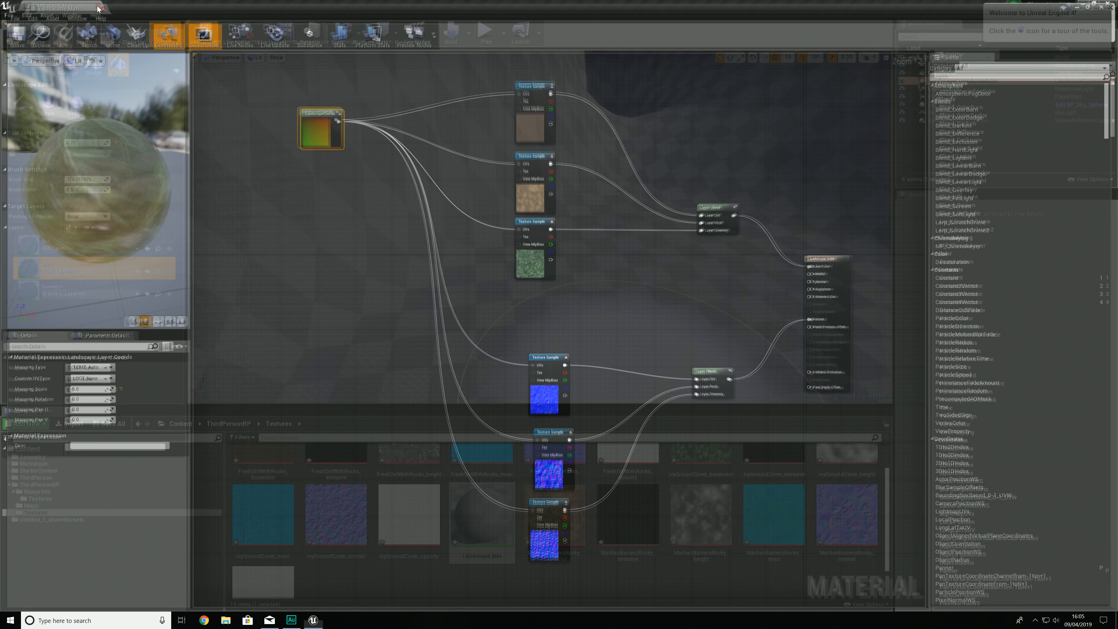
mouse_move(647, 282)
right_down()
mouse_move(611, 275)
mouse_move(610, 261)
mouse_move(542, 260)
mouse_move(766, 269)
mouse_move(752, 291)
mouse_move(740, 282)
mouse_move(773, 291)
right_up()
Step: Reopen Landscape_Mat, set the LandscapeCoords Mapping Scale to 3.5, apply the changes and close the material
double_click(474, 507)
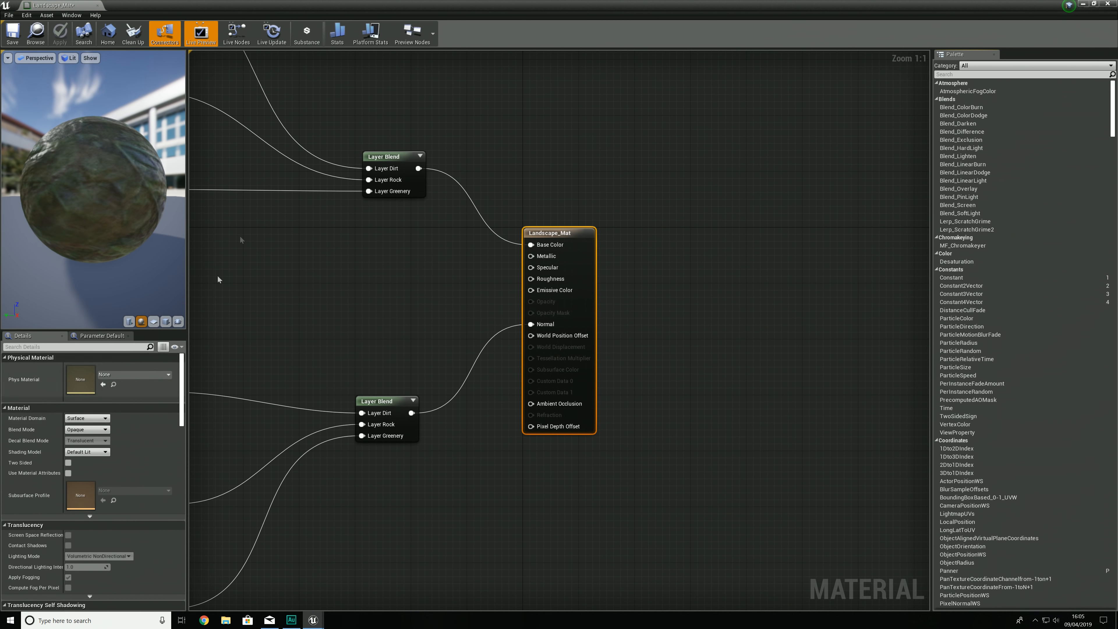
right_drag(259, 193, 526, 289)
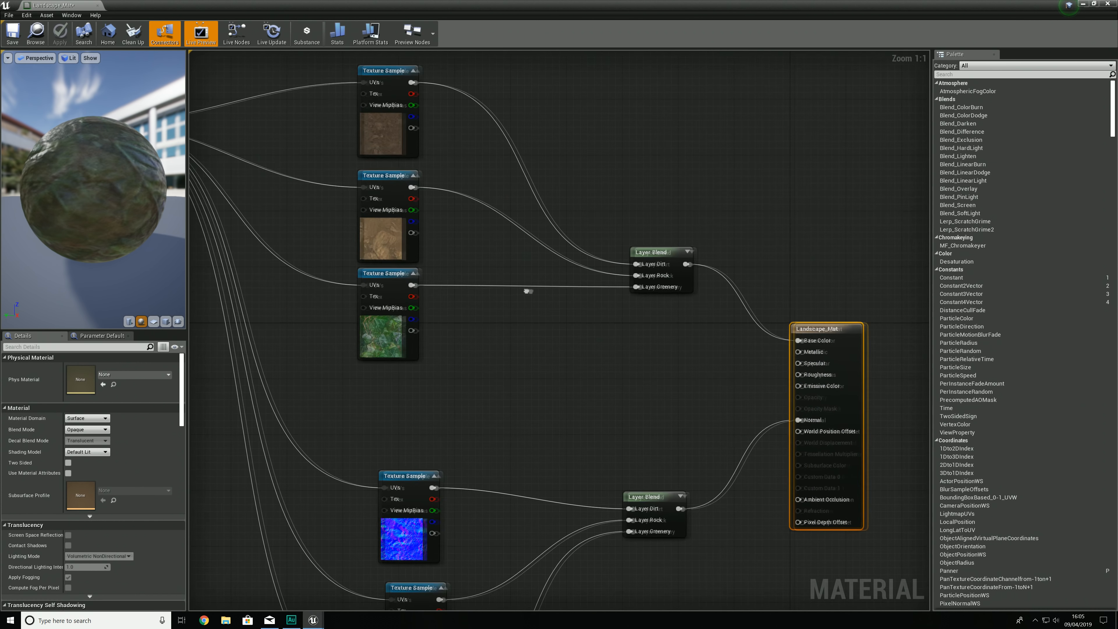
right_drag(333, 251, 564, 310)
click(282, 185)
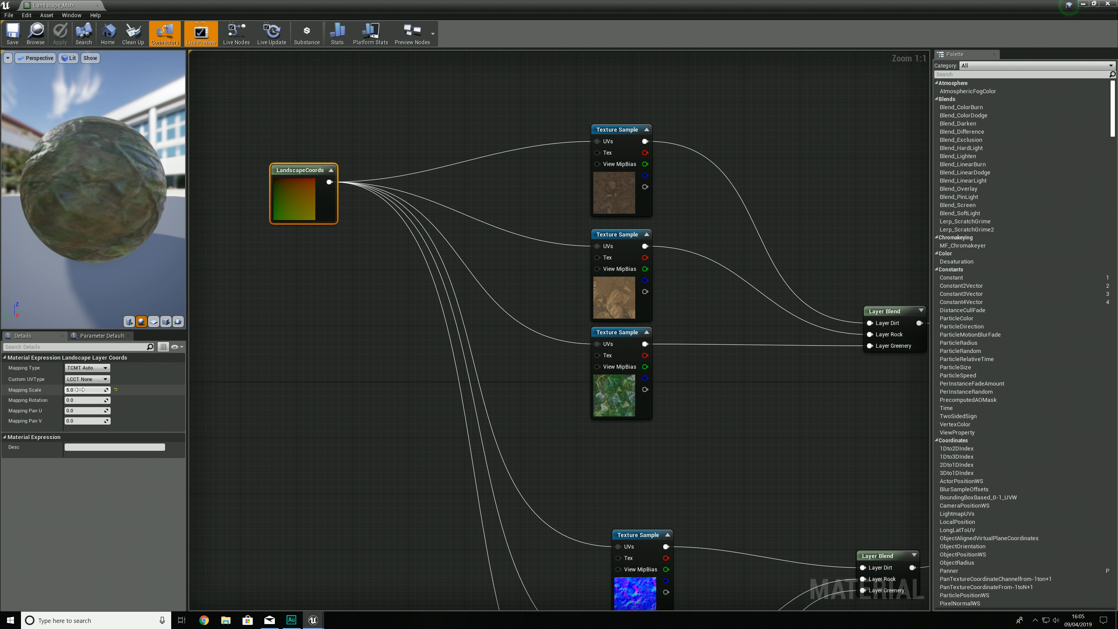
text(3.5)
key(Return)
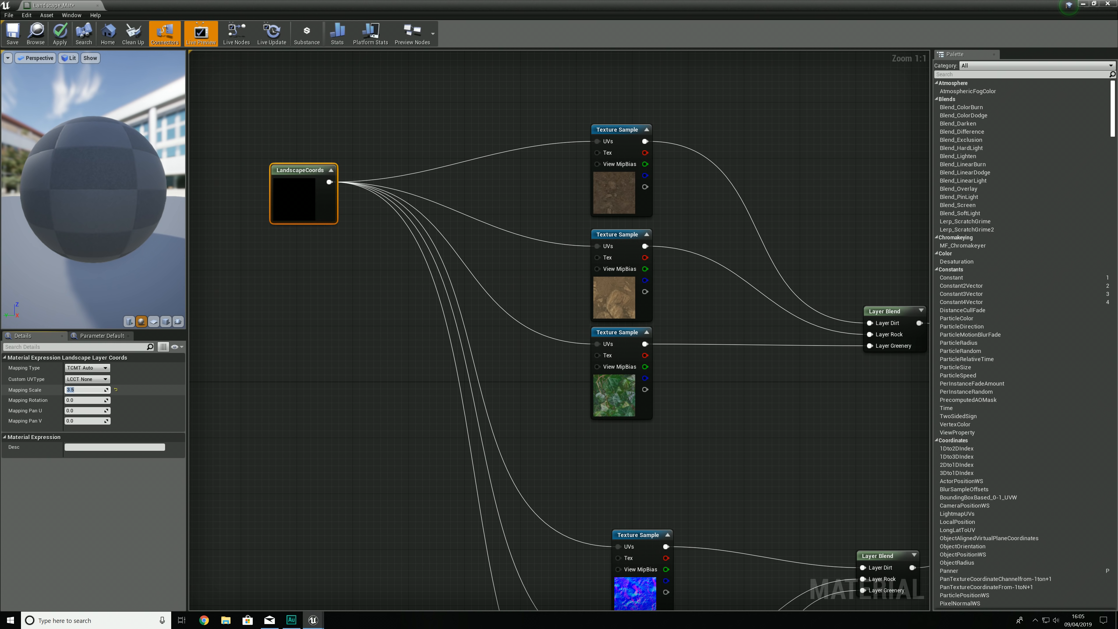
click(59, 33)
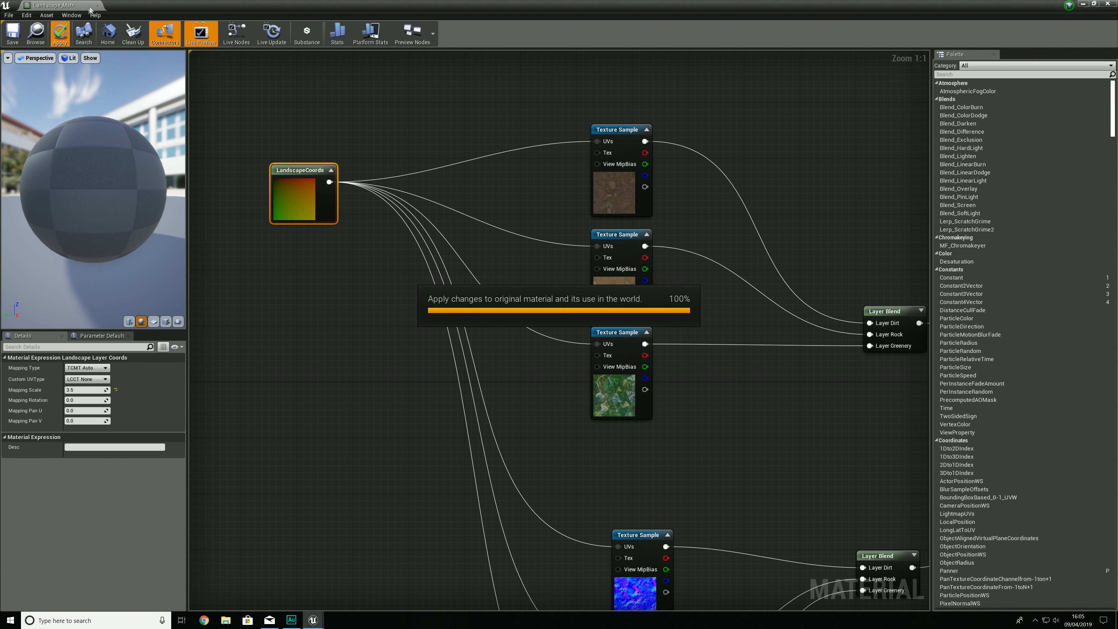
click(97, 6)
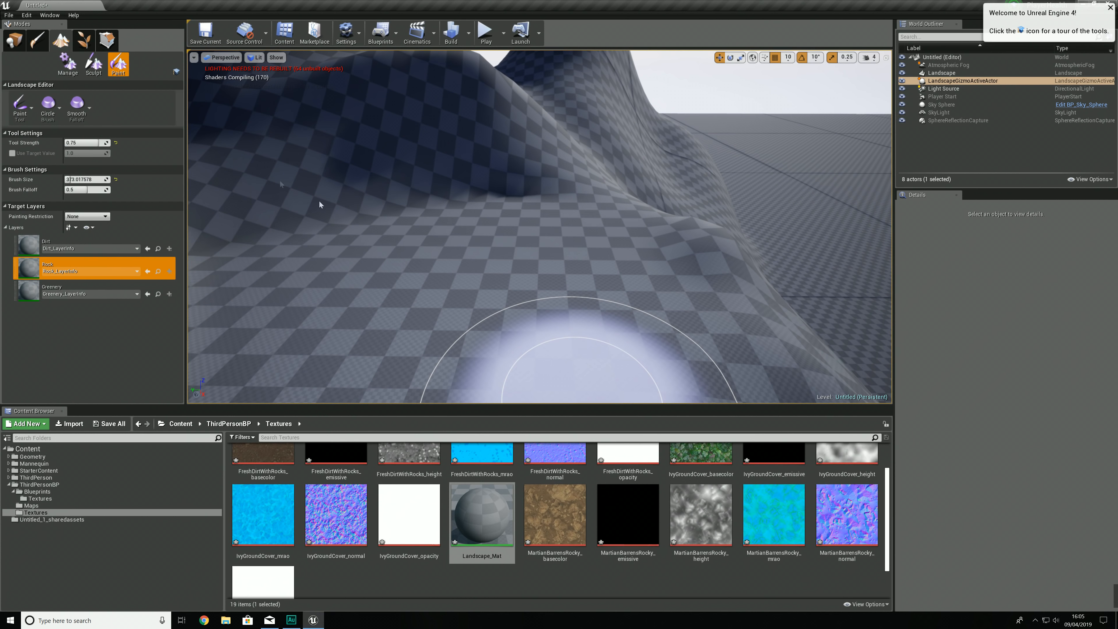
Step: Examine the rescaled textures on the terrain and the LandscapeCoords node in Landscape_Mat
right_drag(562, 248, 480, 247)
mouse_move(562, 247)
right_down()
mouse_move(476, 249)
mouse_move(493, 265)
mouse_move(496, 291)
mouse_move(488, 254)
mouse_move(511, 212)
mouse_move(576, 255)
right_up()
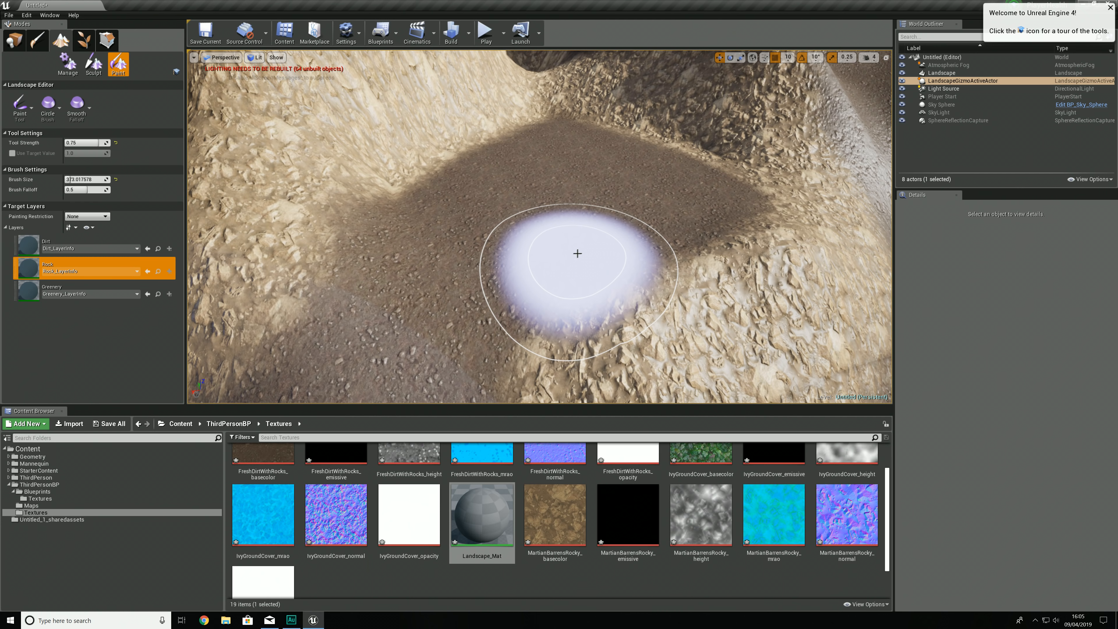
double_click(480, 520)
right_drag(329, 267, 612, 350)
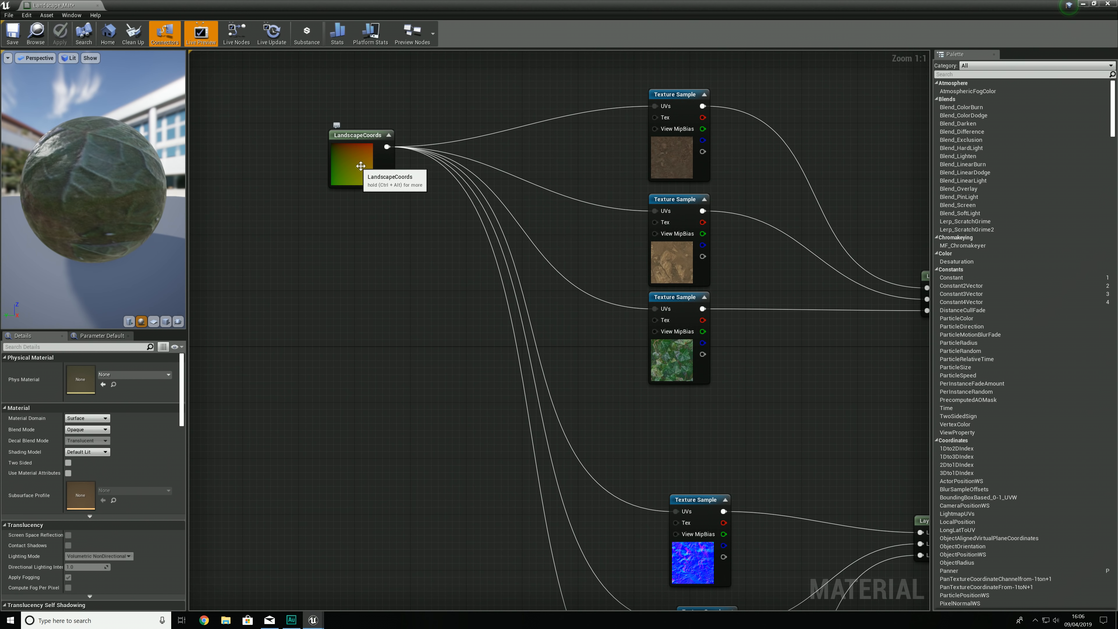
click(1115, 2)
Step: Enlarge the paint brush and cover the remaining hills and their slopes with the Rock layer
mouse_move(644, 180)
right_down()
mouse_move(635, 172)
mouse_move(653, 137)
mouse_move(647, 247)
mouse_move(687, 229)
mouse_move(693, 189)
mouse_move(680, 243)
mouse_move(687, 220)
mouse_move(704, 235)
right_up()
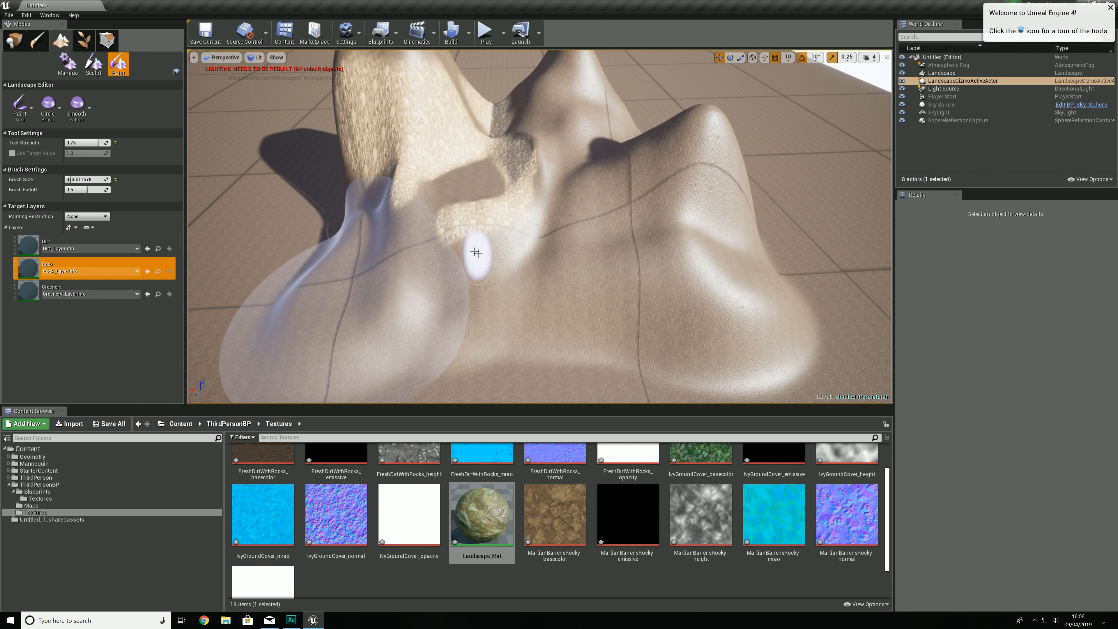
drag(71, 180, 78, 180)
mouse_move(459, 299)
mouse_down()
mouse_move(282, 280)
mouse_move(679, 332)
mouse_move(482, 295)
mouse_move(625, 247)
mouse_move(781, 310)
mouse_move(585, 178)
mouse_up()
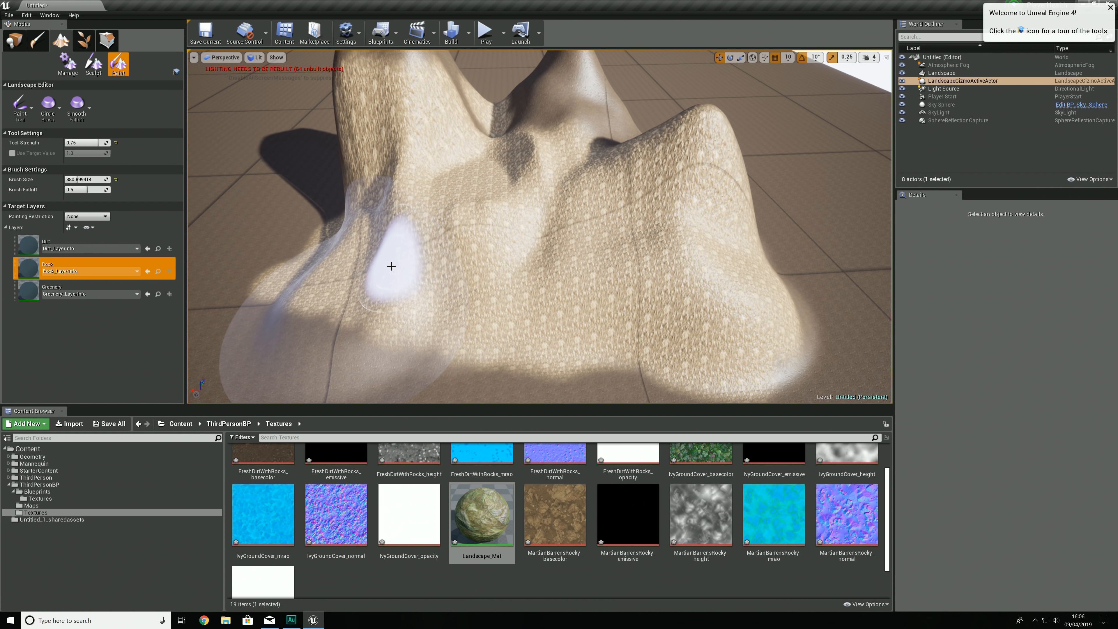
mouse_move(374, 254)
right_down()
mouse_move(410, 200)
mouse_move(355, 282)
mouse_move(394, 251)
mouse_move(385, 236)
mouse_move(405, 235)
right_up()
mouse_move(641, 275)
mouse_down()
mouse_move(666, 328)
mouse_move(611, 233)
mouse_move(485, 178)
mouse_up()
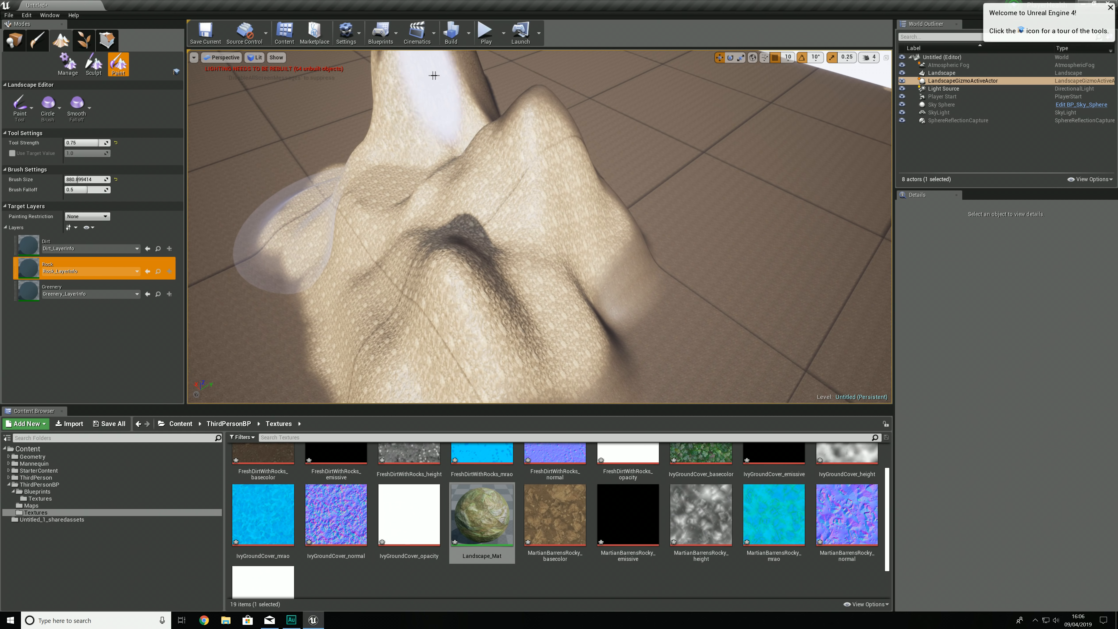
mouse_move(625, 235)
right_down()
mouse_move(626, 169)
mouse_move(623, 207)
mouse_move(596, 238)
mouse_move(559, 249)
right_up()
mouse_move(612, 207)
mouse_down()
mouse_move(547, 249)
mouse_move(569, 231)
mouse_move(582, 145)
mouse_move(608, 134)
mouse_move(586, 88)
mouse_up()
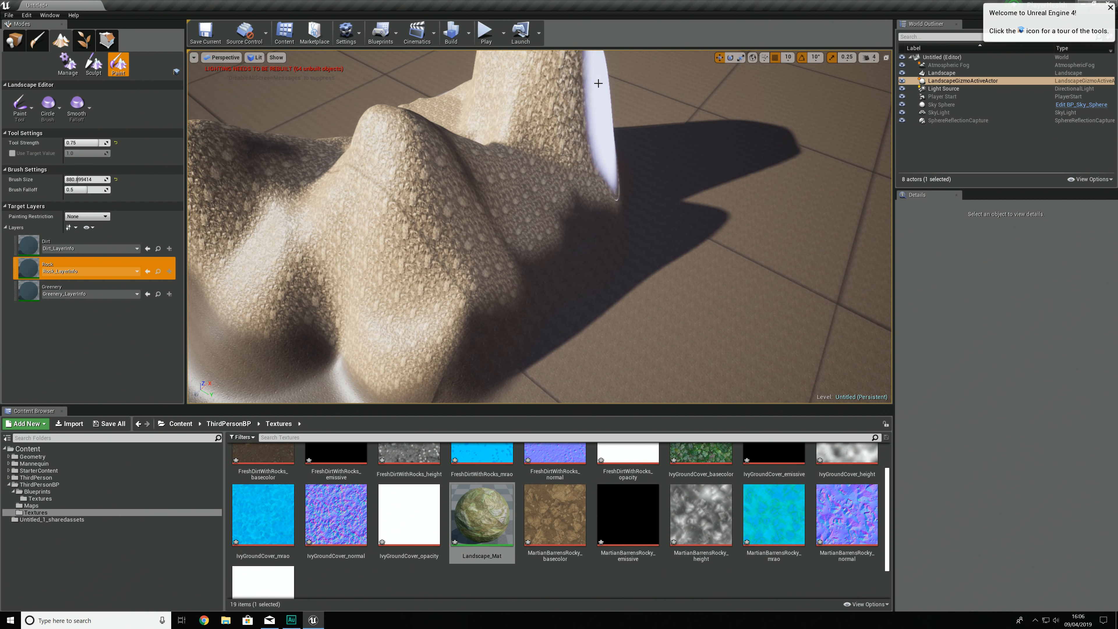
mouse_move(447, 128)
right_down()
mouse_move(396, 132)
mouse_move(381, 94)
mouse_move(398, 110)
right_up()
Step: Paint the Dirt layer over a hilltop and reduce the tool strength to about 0.077 for lighter painting
click(79, 243)
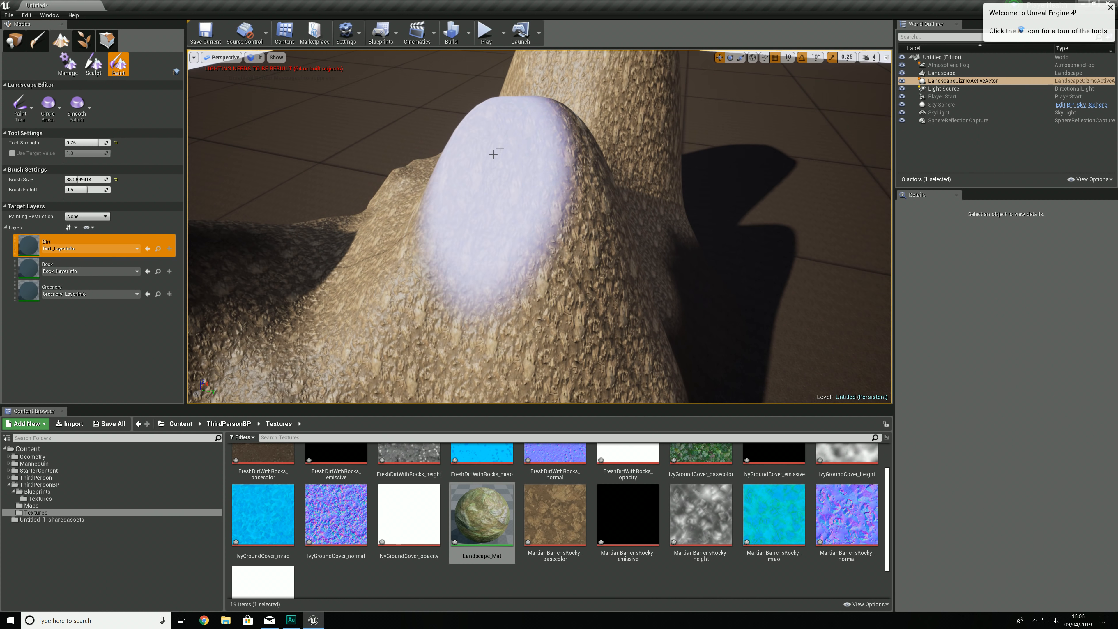
mouse_move(542, 194)
right_down()
mouse_move(546, 163)
mouse_move(535, 189)
mouse_move(515, 185)
mouse_move(542, 167)
mouse_move(223, 201)
right_up()
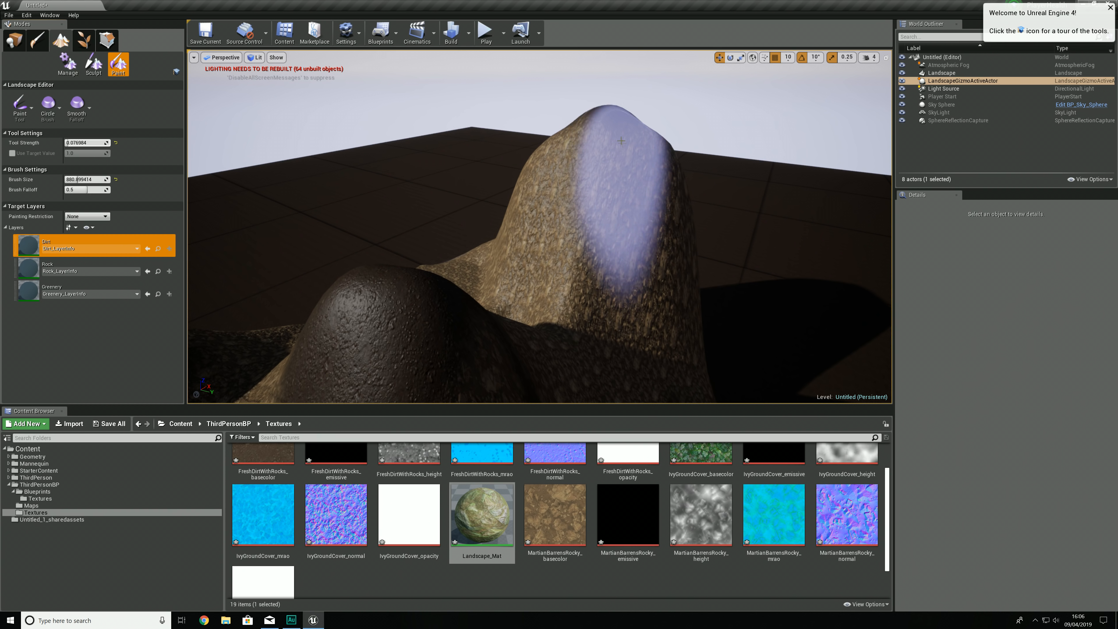
right_drag(545, 214, 422, 214)
mouse_move(521, 199)
right_down()
mouse_move(506, 207)
mouse_move(457, 188)
mouse_move(247, 198)
right_up()
Step: Shrink the brush and paint a narrow Dirt path along the rocky slope and a Dirt ring around the flat hollow
drag(84, 179, 70, 180)
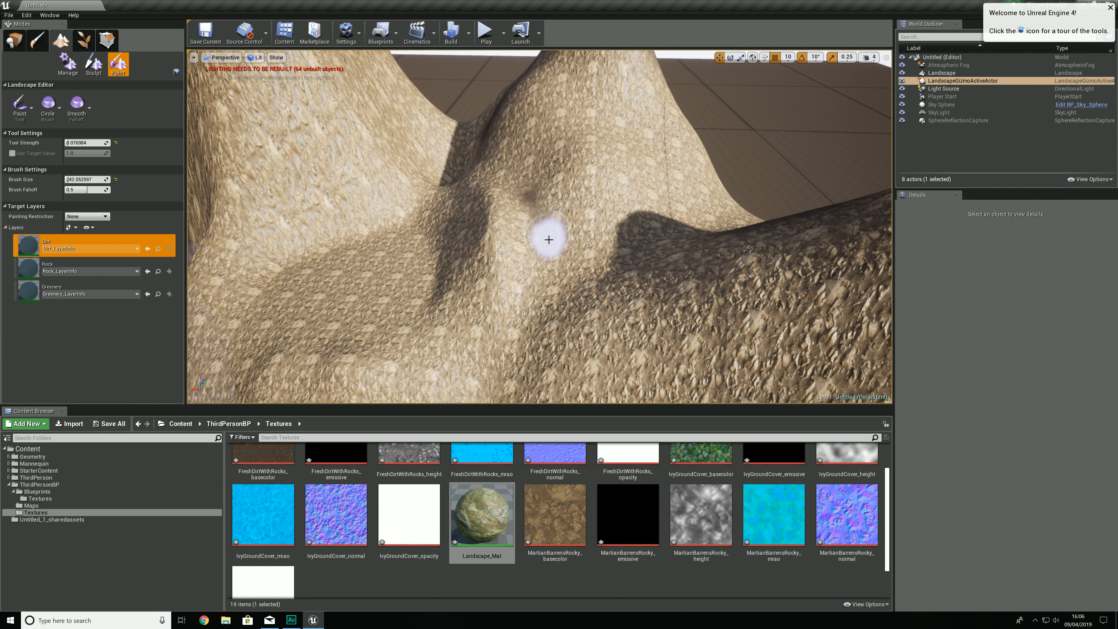
mouse_move(516, 193)
mouse_down()
mouse_move(512, 329)
mouse_move(531, 238)
mouse_move(584, 268)
mouse_up()
right_drag(584, 268, 474, 295)
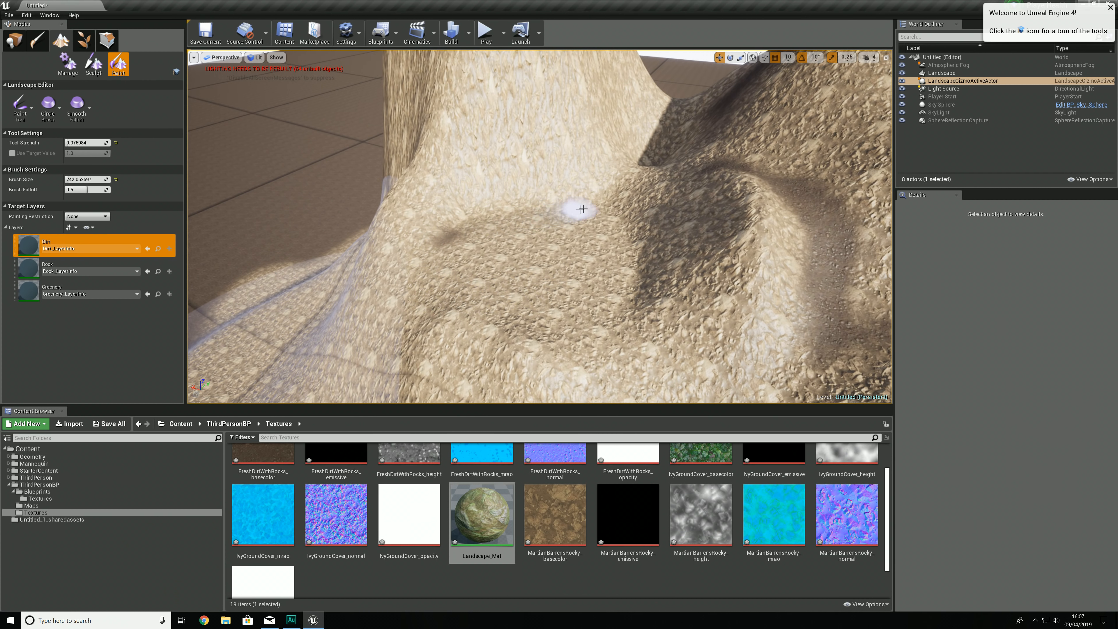
mouse_move(635, 247)
mouse_down()
mouse_move(609, 302)
mouse_move(525, 317)
mouse_move(449, 289)
mouse_up()
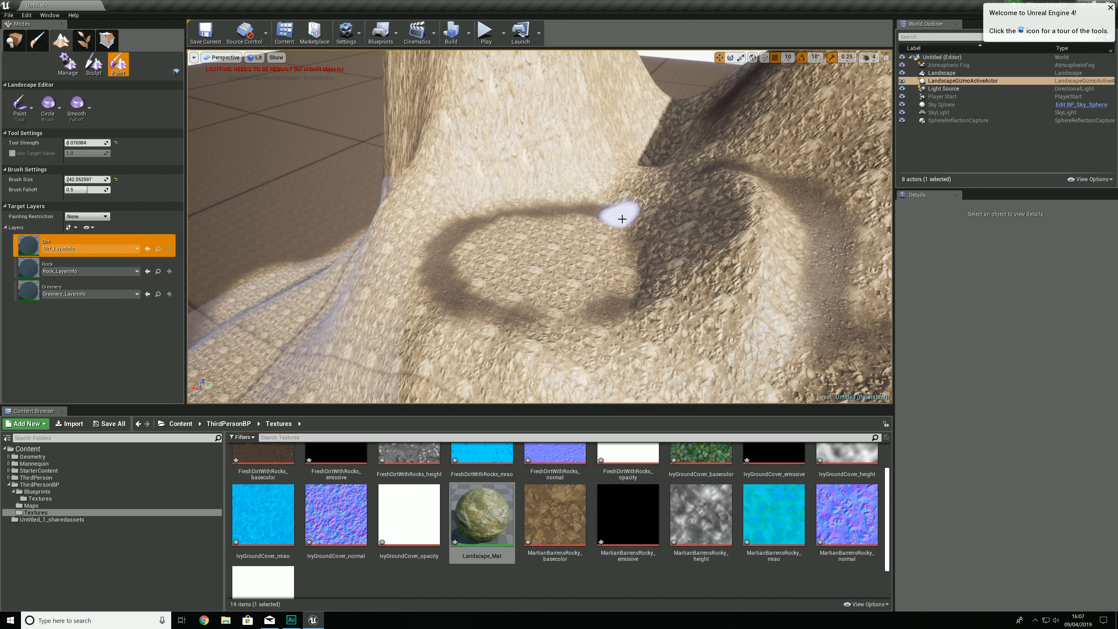
mouse_move(622, 219)
mouse_down()
mouse_move(653, 265)
mouse_move(542, 315)
mouse_move(328, 292)
mouse_up()
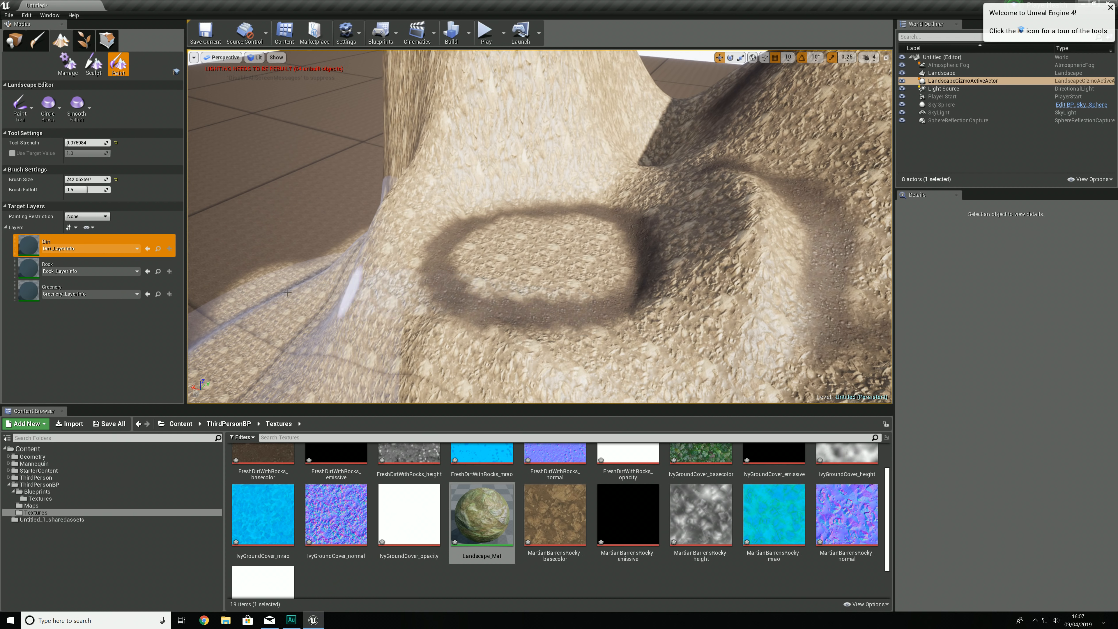
Step: Fill the inside of the Dirt ring with the Greenery layer and check it from a distance
click(90, 287)
drag(458, 292, 604, 280)
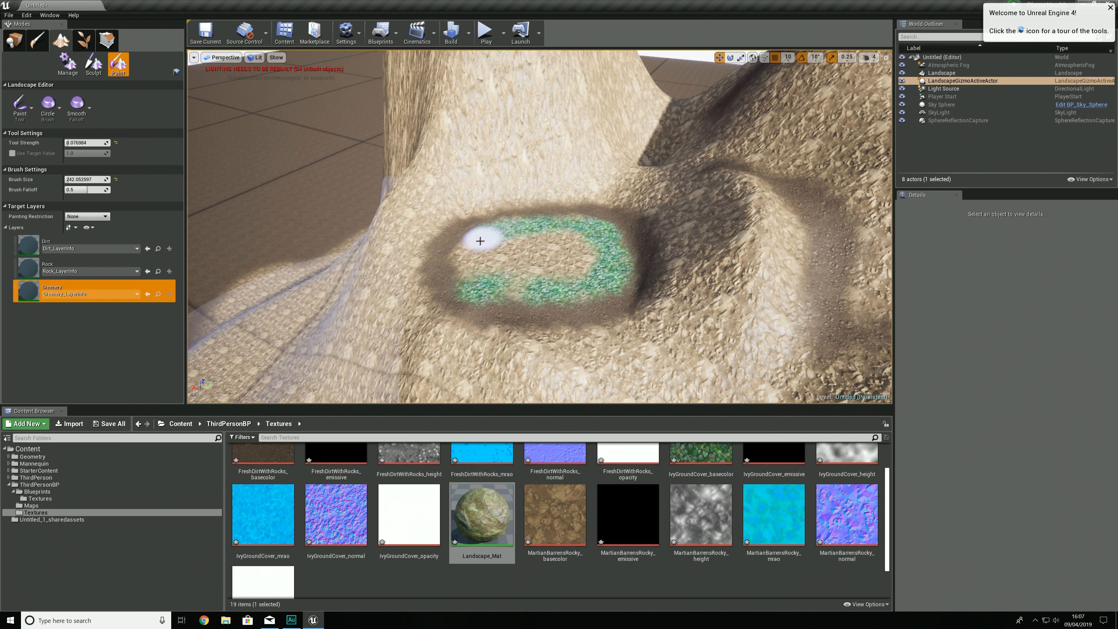
mouse_move(479, 272)
mouse_down()
mouse_move(579, 275)
mouse_move(517, 252)
mouse_move(492, 260)
mouse_up()
mouse_move(494, 257)
right_down()
mouse_move(546, 216)
mouse_move(713, 219)
mouse_move(504, 251)
right_up()
key(s)
key(a)
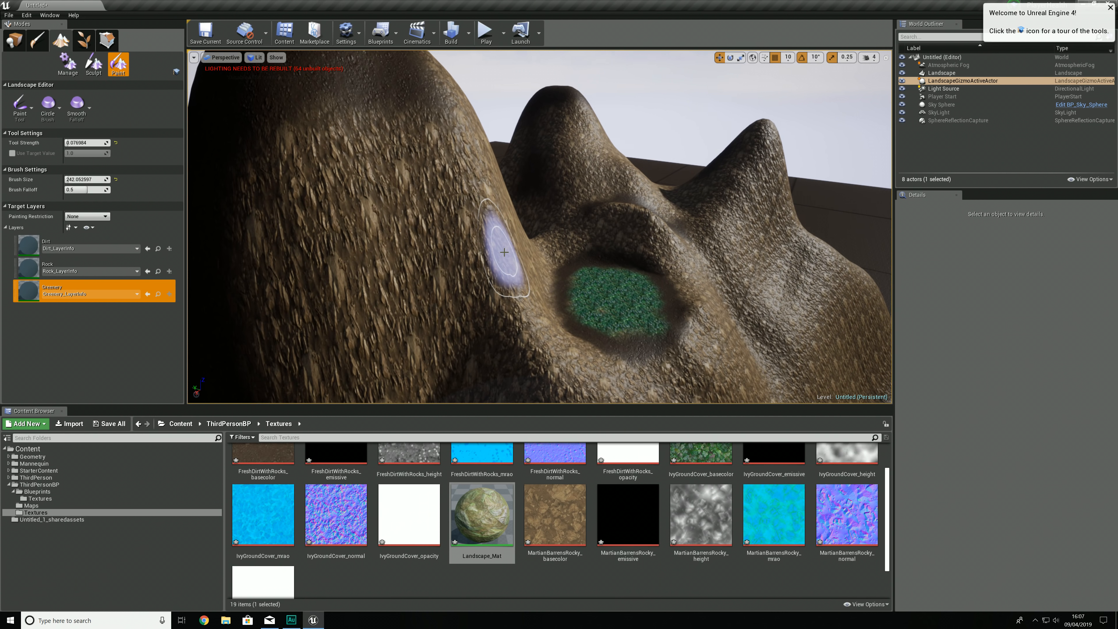